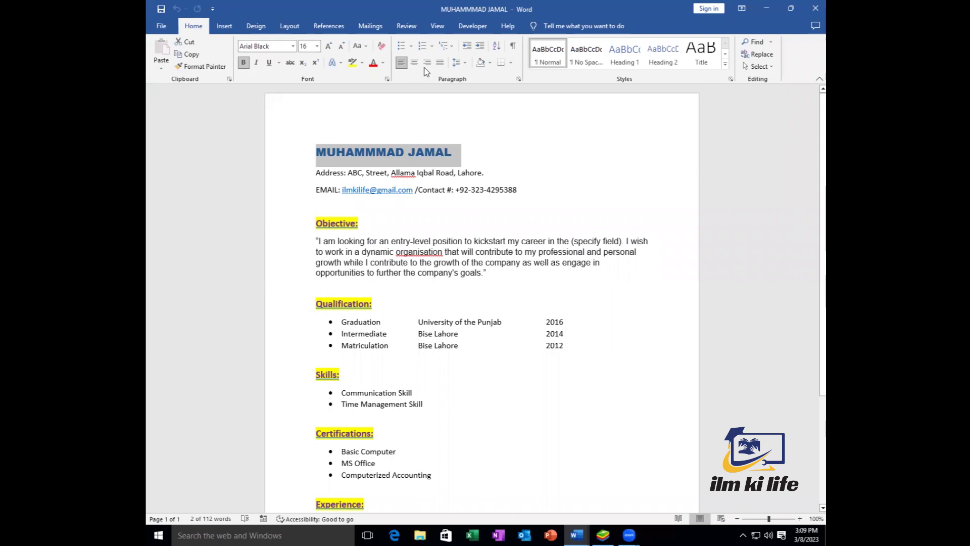
# Step: Review the résumé's page layout in the print preview and return to editing
pyautogui.tripleClick(455, 150)
pyautogui.hotkey('ctrl', 'p')
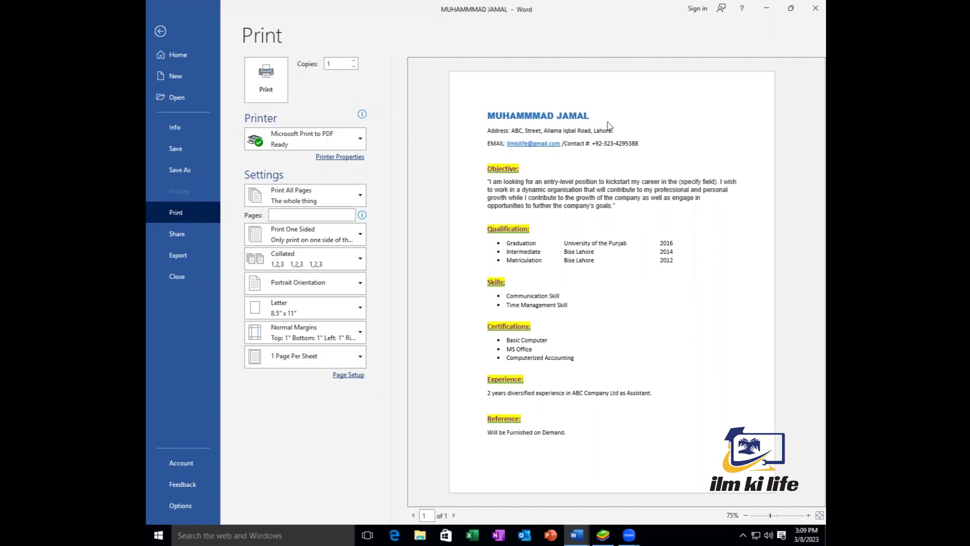
pyautogui.click(166, 32)
# Step: Centre the name, address and email/contact lines in the résumé's header
pyautogui.moveTo(523, 192); pyautogui.dragTo(371, 155)
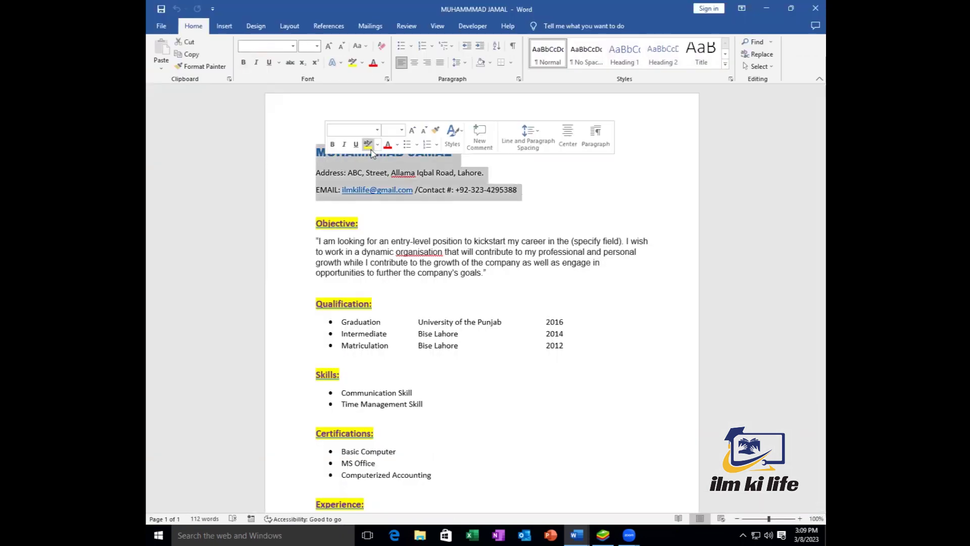
pyautogui.hotkey('ctrl', 'e')
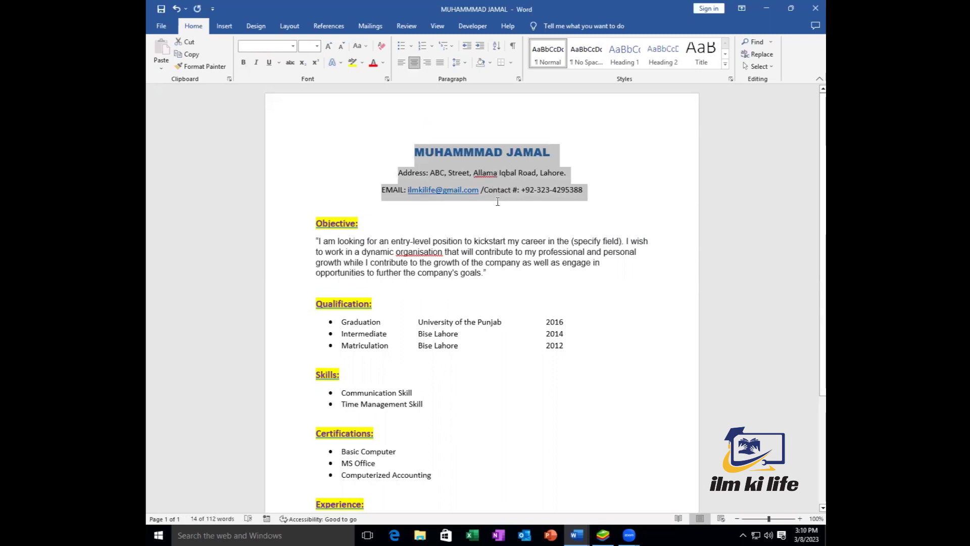
pyautogui.click(325, 202)
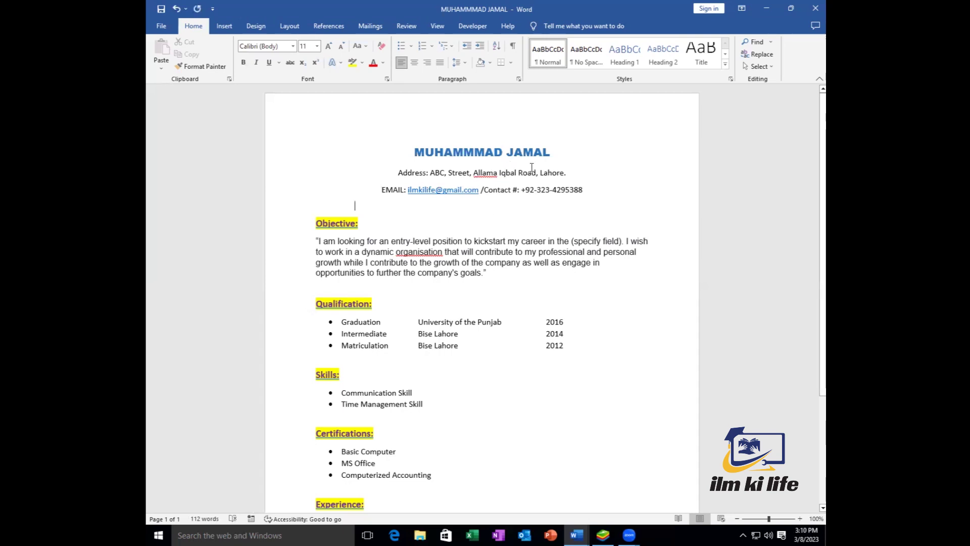
# Step: Check the centred header in the print preview and return to the Objective heading
pyautogui.hotkey('ctrl', 'p')
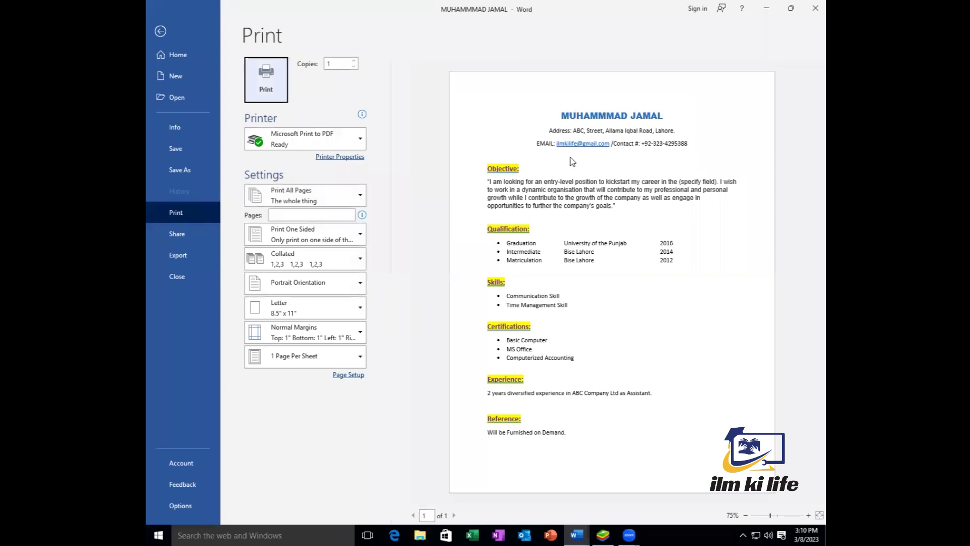
pyautogui.click(160, 31)
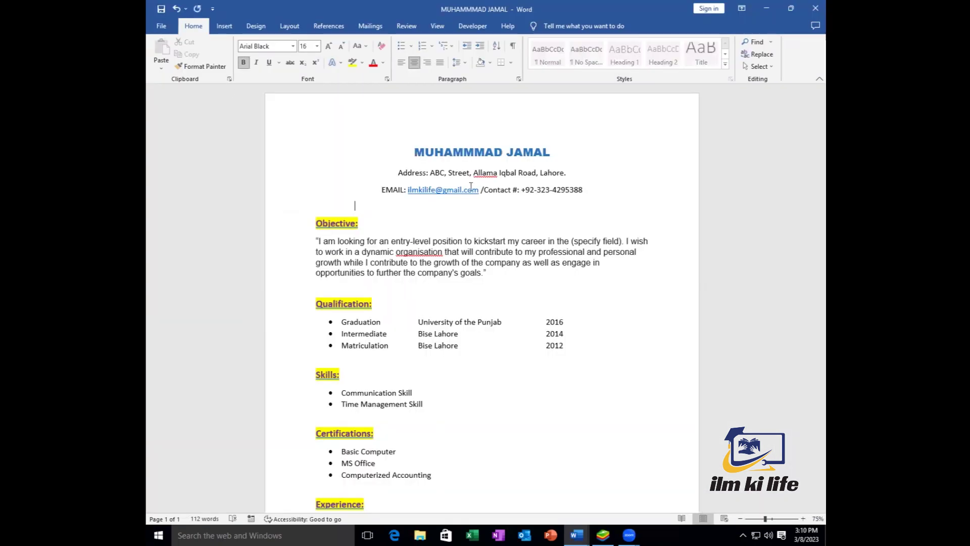
pyautogui.click(378, 228)
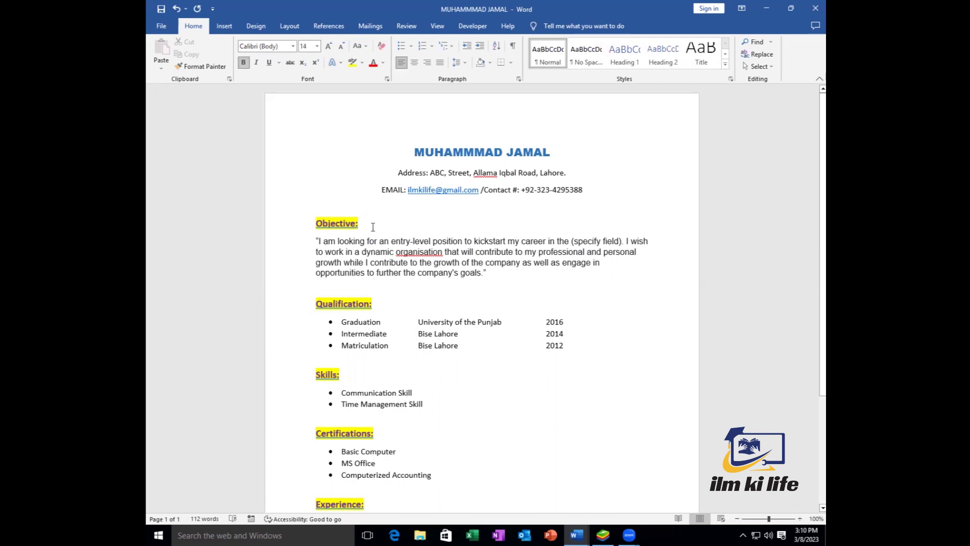
# Step: Justify the paragraph under the Objective heading so its lines align to both margins
pyautogui.tripleClick(324, 221)
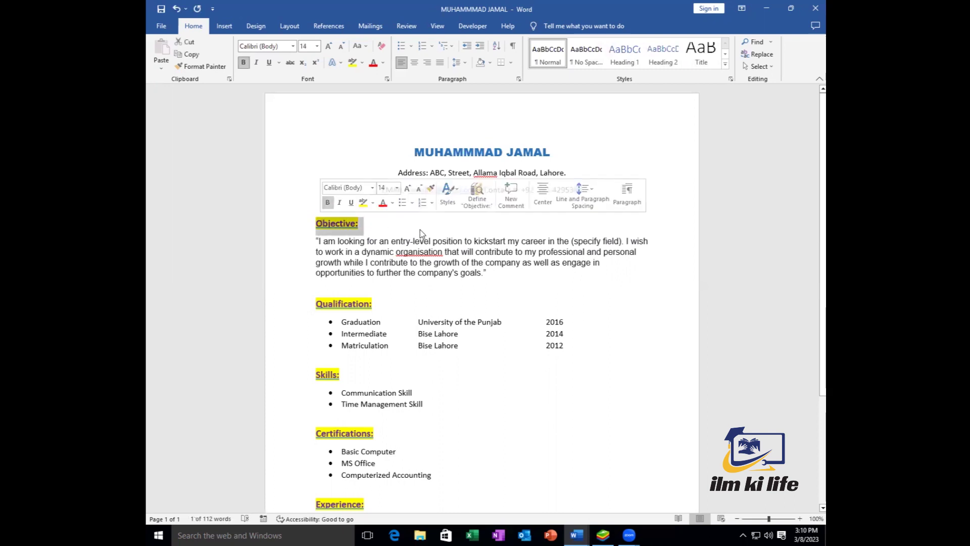
pyautogui.click(507, 231)
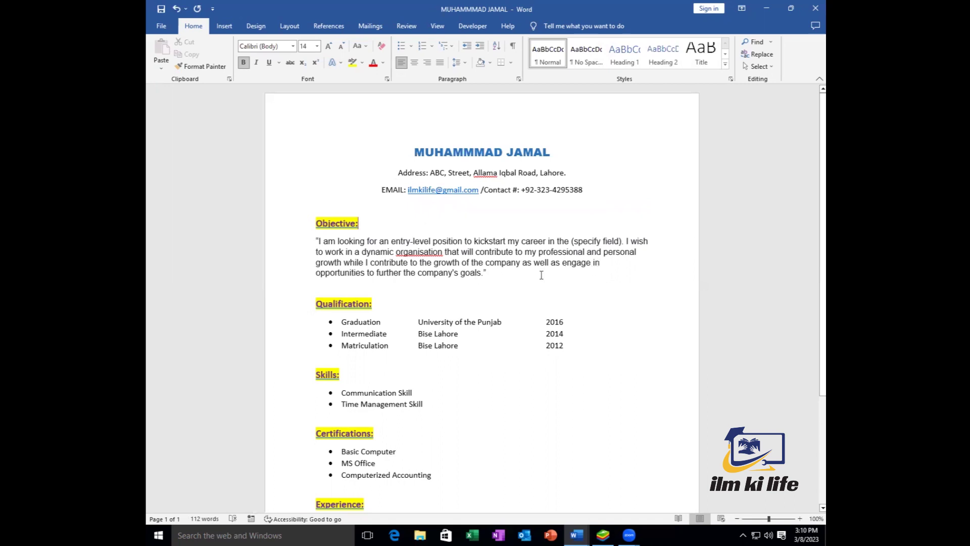
pyautogui.moveTo(488, 274); pyautogui.dragTo(462, 274)
pyautogui.tripleClick(346, 235)
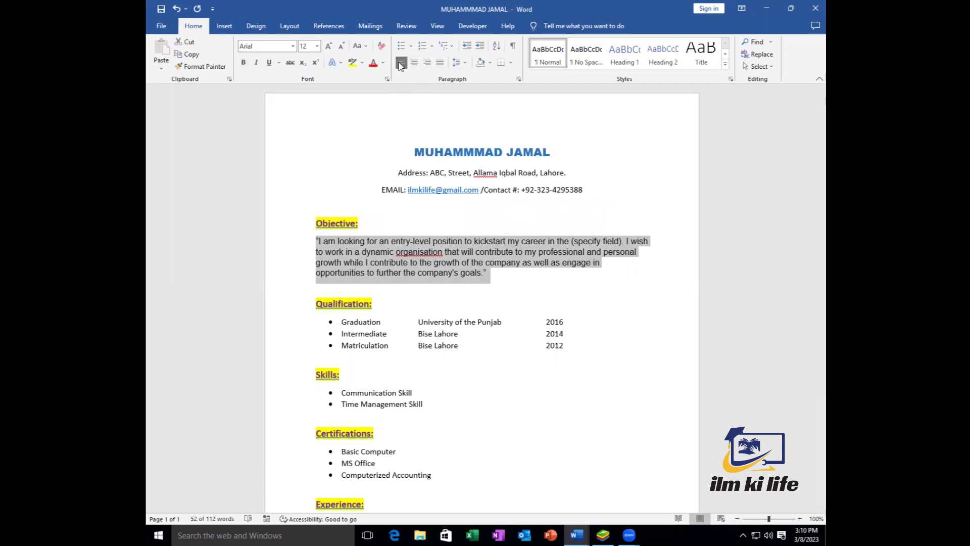
pyautogui.hotkey('ctrl', 'j')
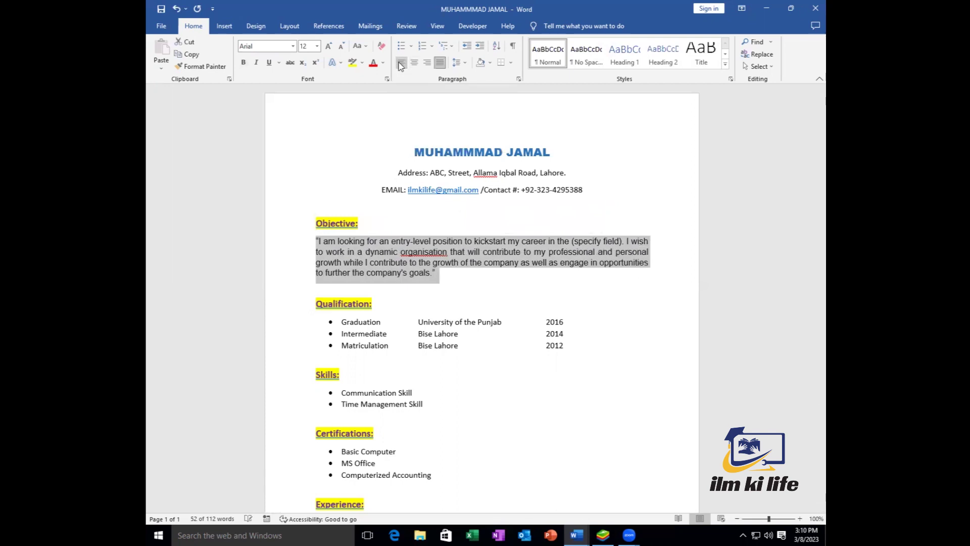
pyautogui.click(440, 64)
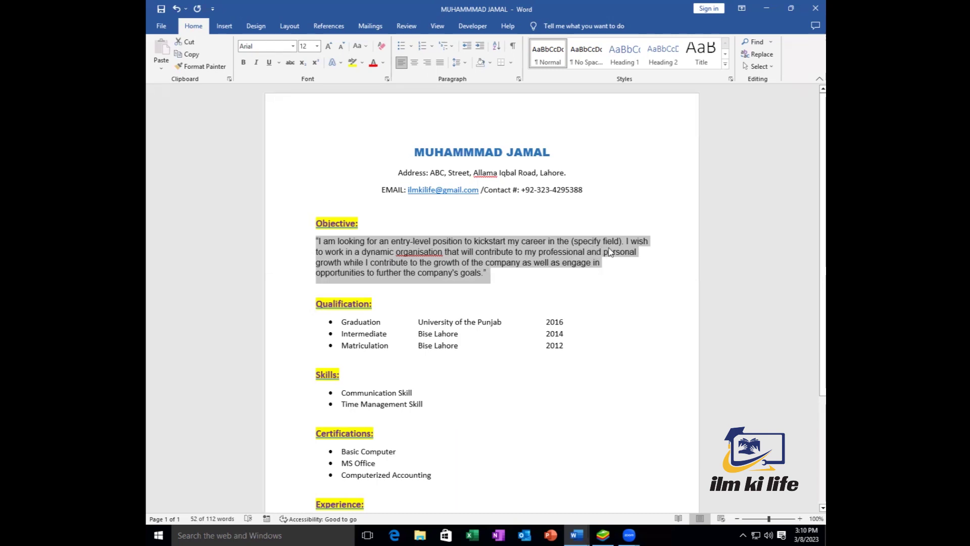
pyautogui.hotkey('ctrl', 'j')
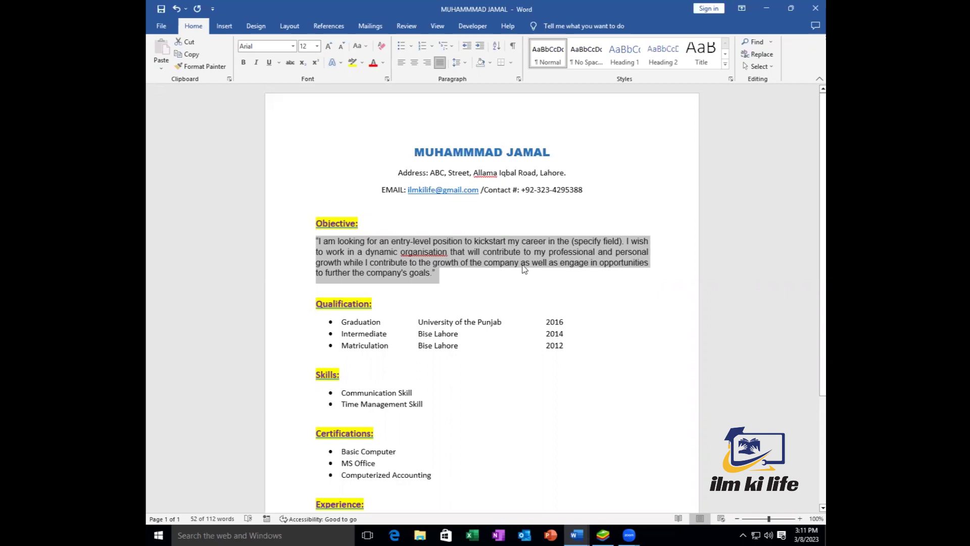
# Step: Try centre and right alignment on the Objective paragraph, and set it back to justified
pyautogui.hotkey('ctrl', 'e')
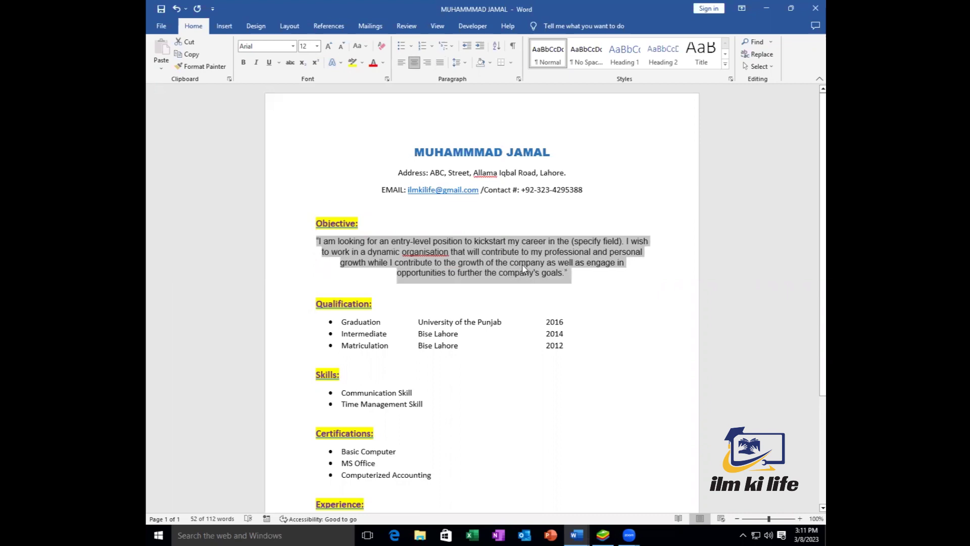
pyautogui.hotkey('ctrl', 'r')
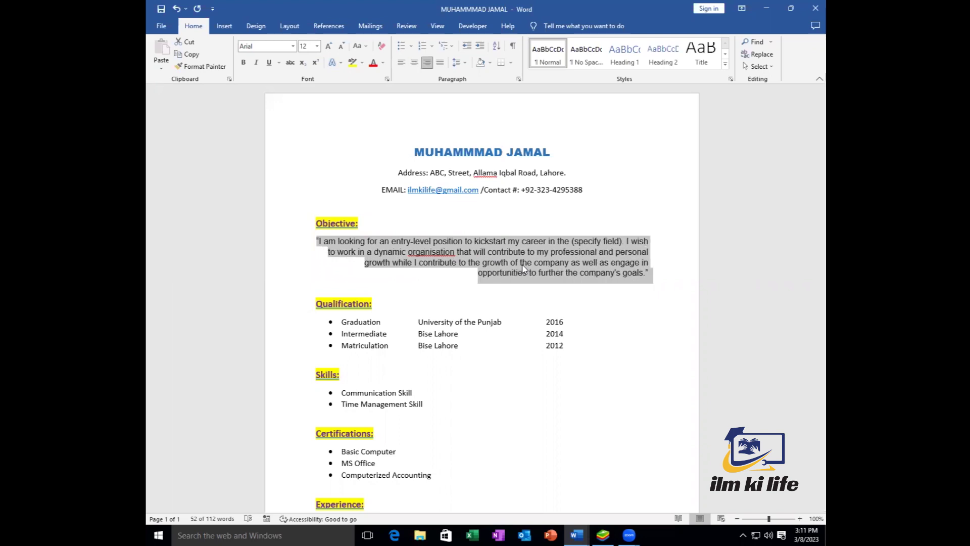
pyautogui.hotkey('ctrl', 'j')
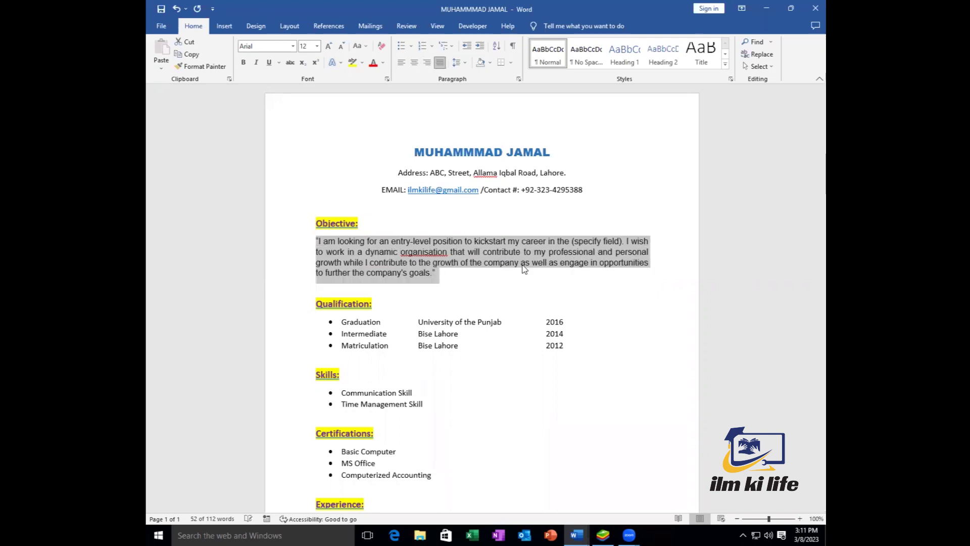
pyautogui.click(456, 277)
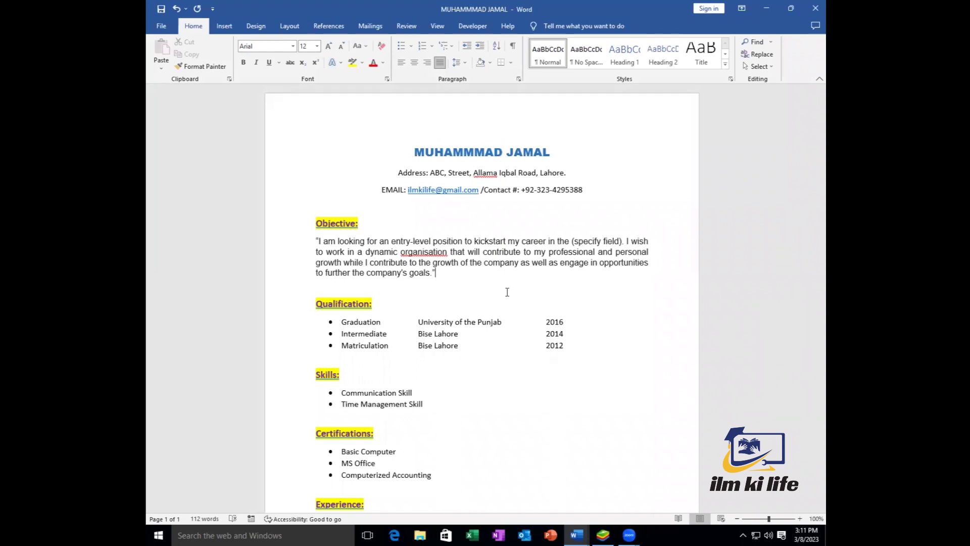
# Step: Change the bullets of the three Certifications items to the four-diamond symbol
pyautogui.scroll(-2, 304, 447)
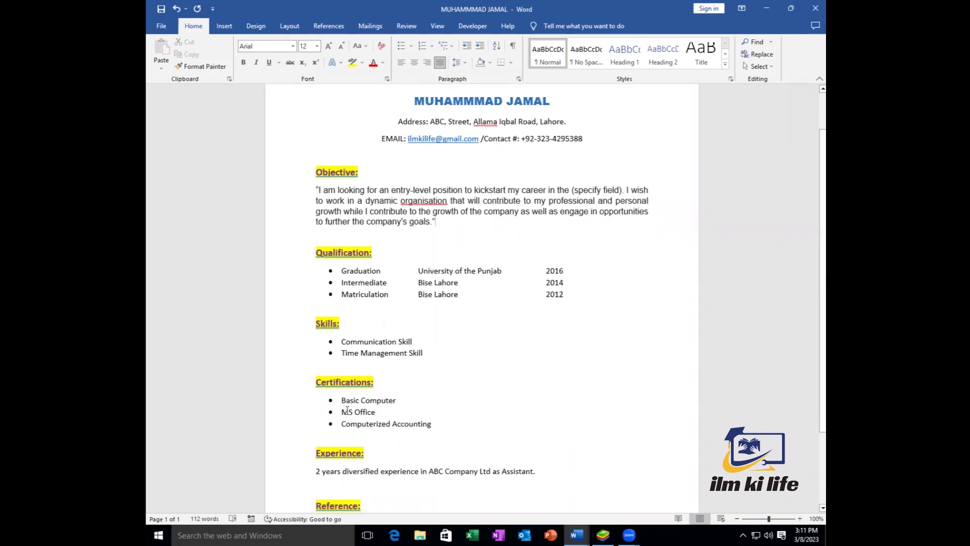
pyautogui.moveTo(338, 420); pyautogui.dragTo(339, 399)
pyautogui.moveTo(433, 424); pyautogui.dragTo(315, 399)
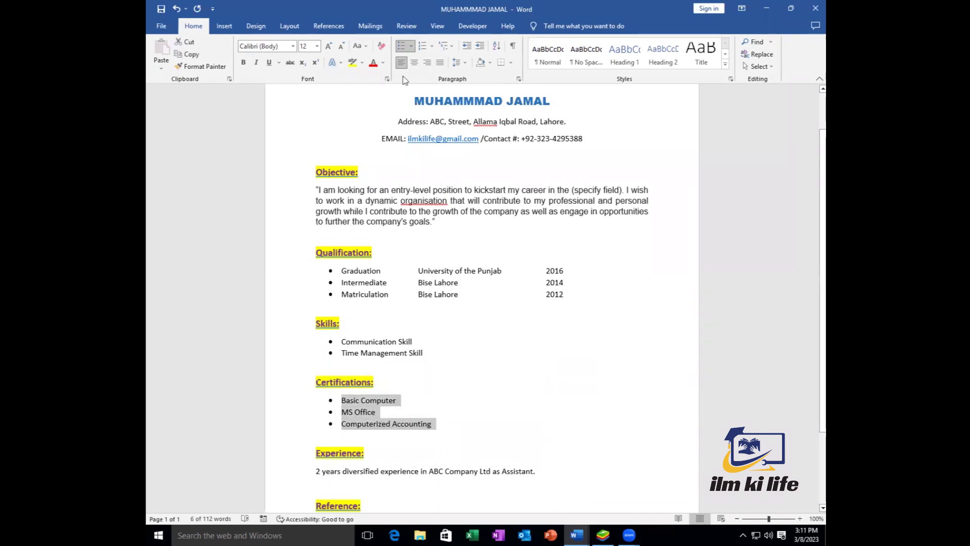
pyautogui.click(412, 46)
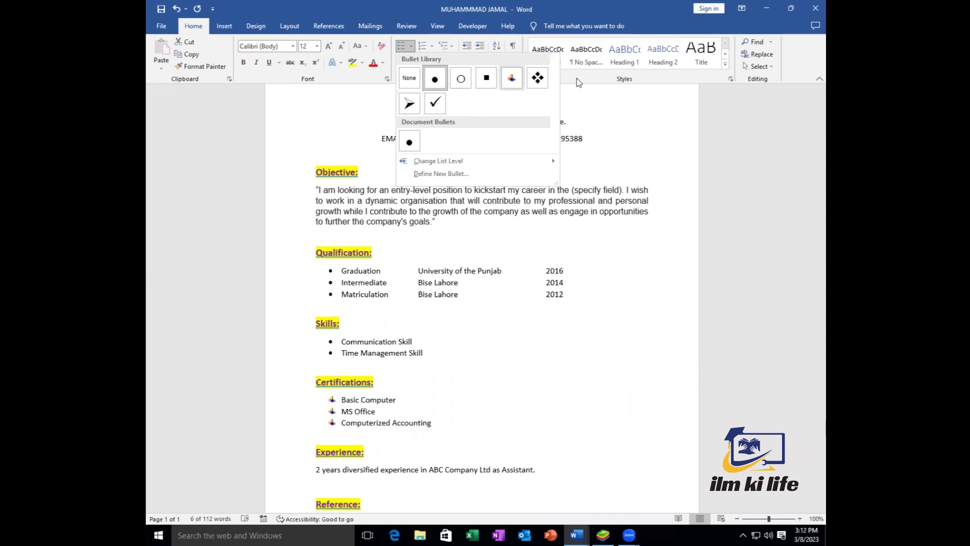
pyautogui.click(544, 83)
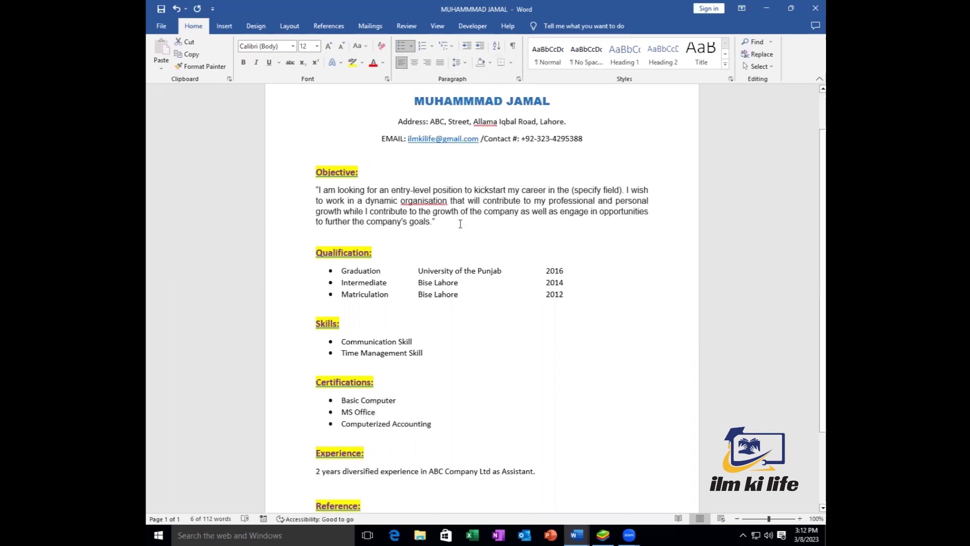
pyautogui.click(425, 376)
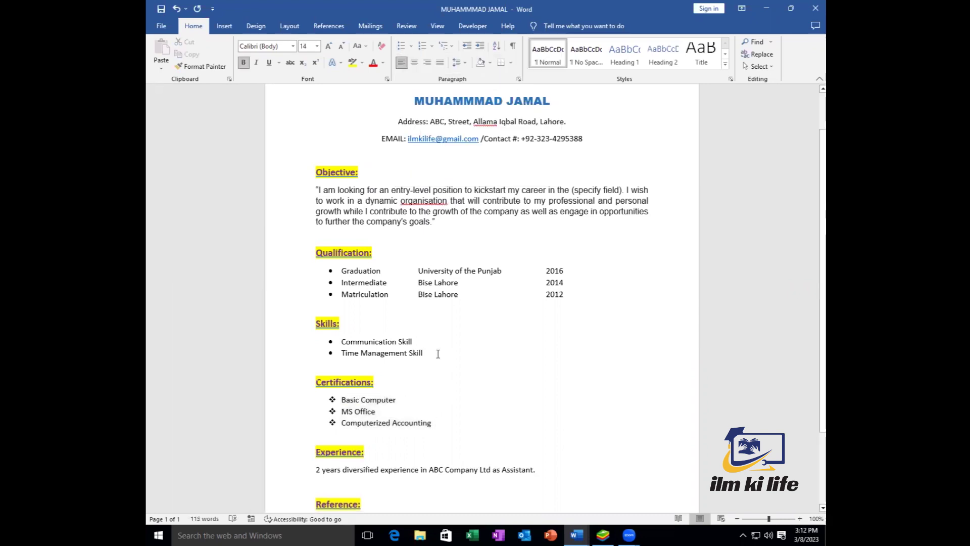
# Step: Replace the bullets of the two Skills items with 1., 2., 3. style numbering
pyautogui.moveTo(428, 353); pyautogui.dragTo(348, 343)
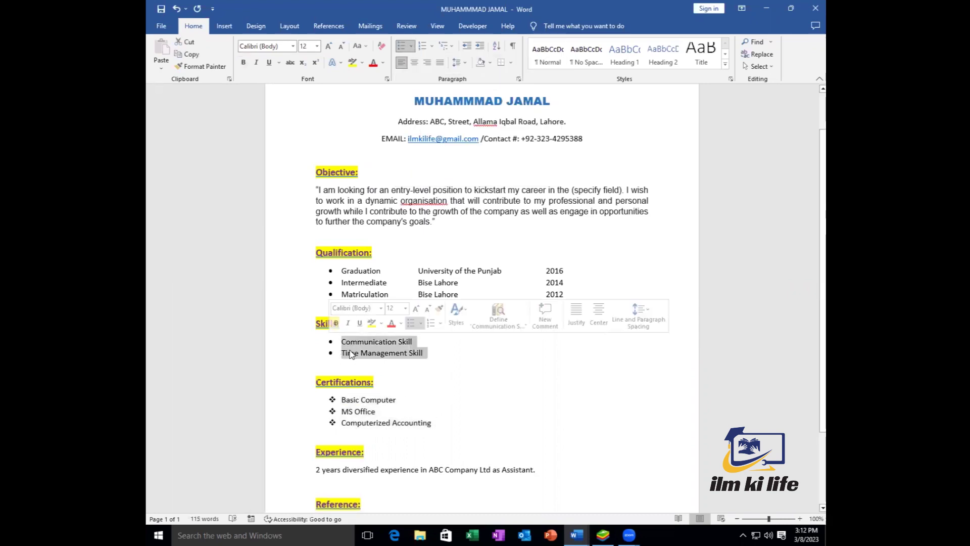
pyautogui.click(433, 46)
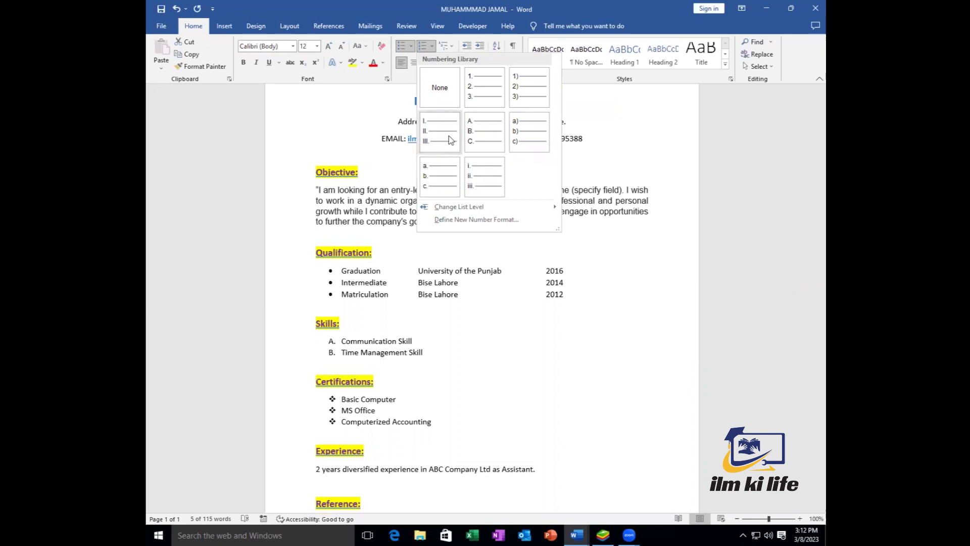
pyautogui.click(485, 92)
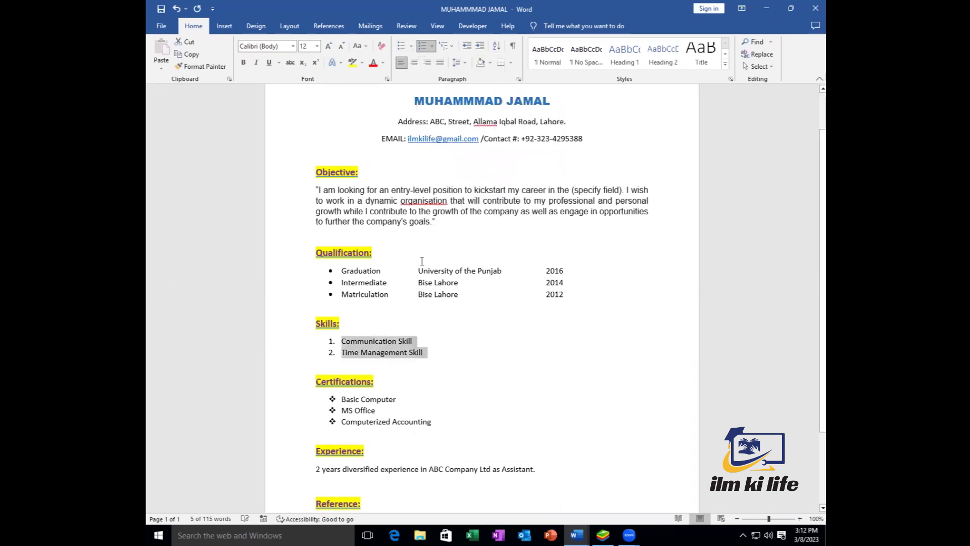
# Step: Remove the bullets from the Graduation, Intermediate and Matriculation lines under Qualification
pyautogui.moveTo(538, 290); pyautogui.dragTo(353, 272)
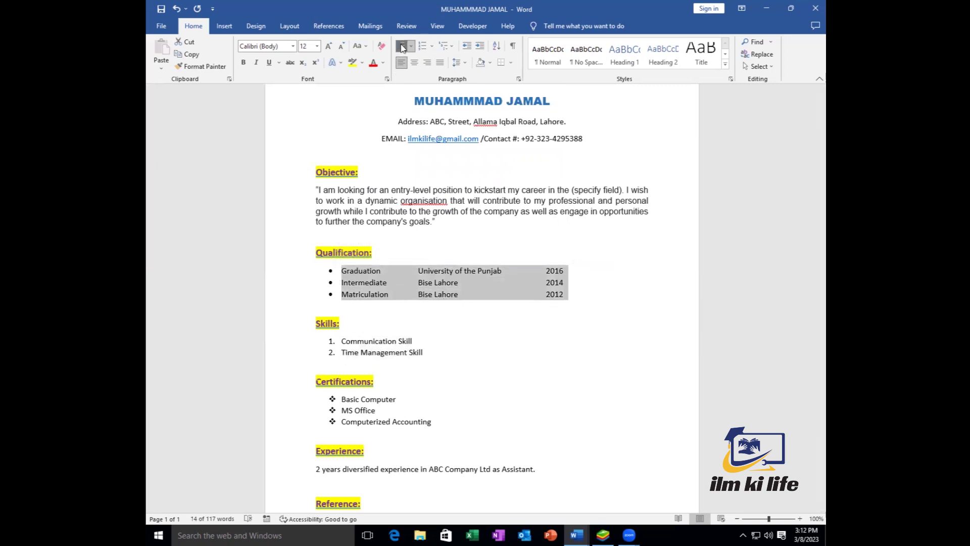
pyautogui.hotkey('ctrl', 'shift', 'n')
pyautogui.click(328, 321)
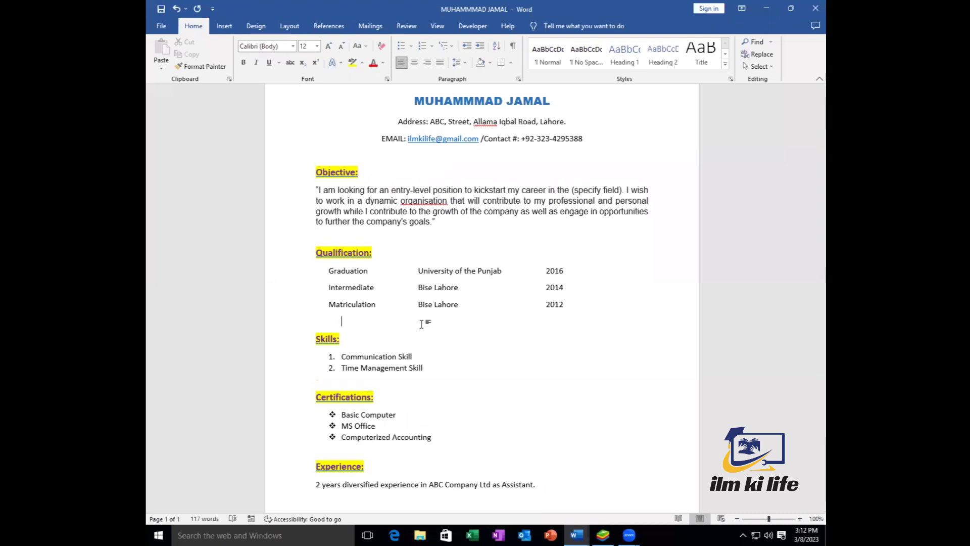
# Step: Check the updated lists in the print preview and look over the Qualification, Skills and Certifications sections in the document
pyautogui.hotkey('ctrl', 'p')
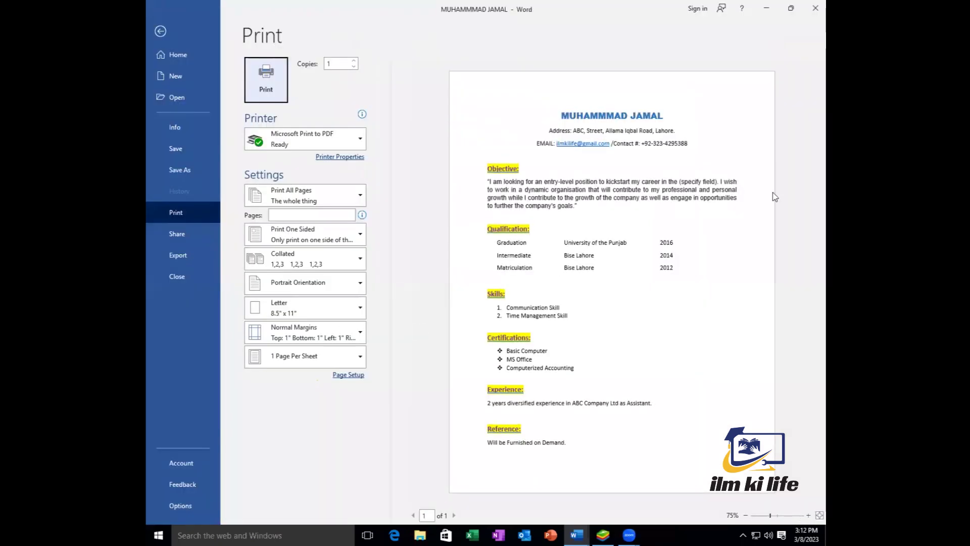
pyautogui.click(161, 32)
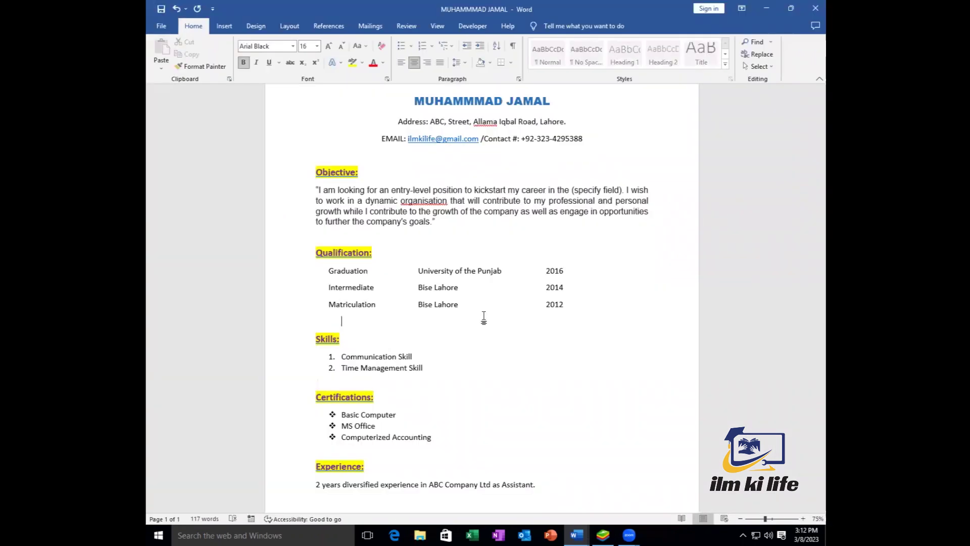
pyautogui.click(494, 303)
pyautogui.scroll(1, 494, 299)
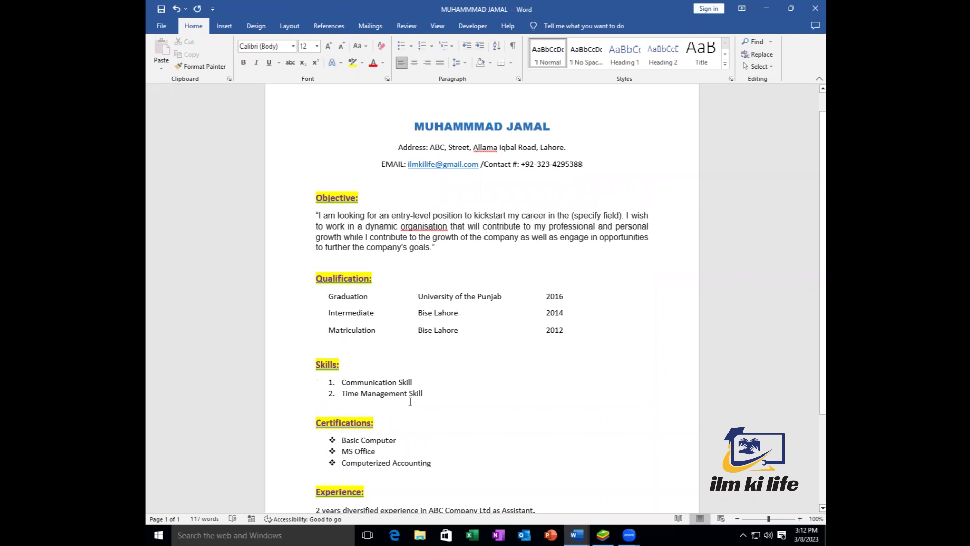
pyautogui.scroll(-2, 411, 402)
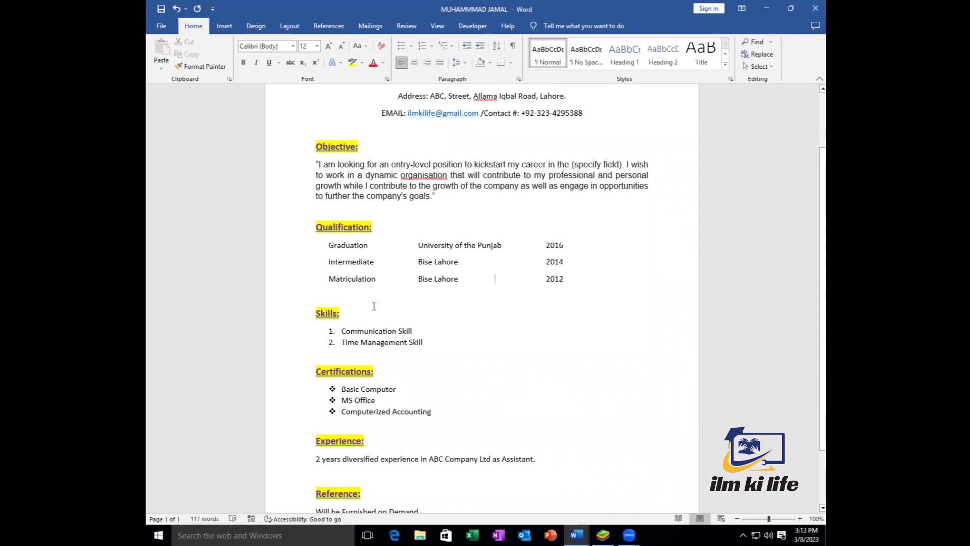
# Step: Remove the space after paragraph from the Graduation, Intermediate and Matriculation lines under Qualification
pyautogui.moveTo(317, 238); pyautogui.dragTo(514, 294)
pyautogui.moveTo(315, 310); pyautogui.dragTo(420, 354)
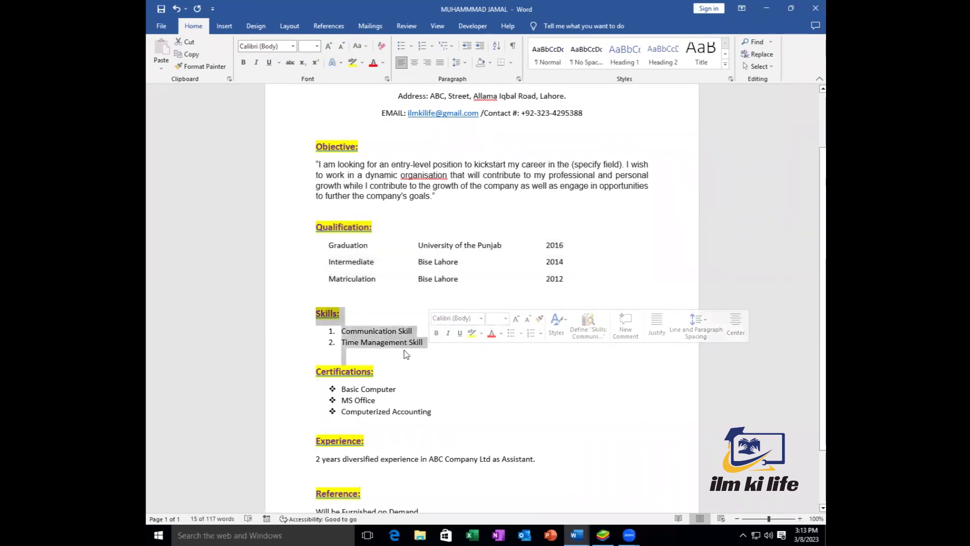
pyautogui.click(395, 343)
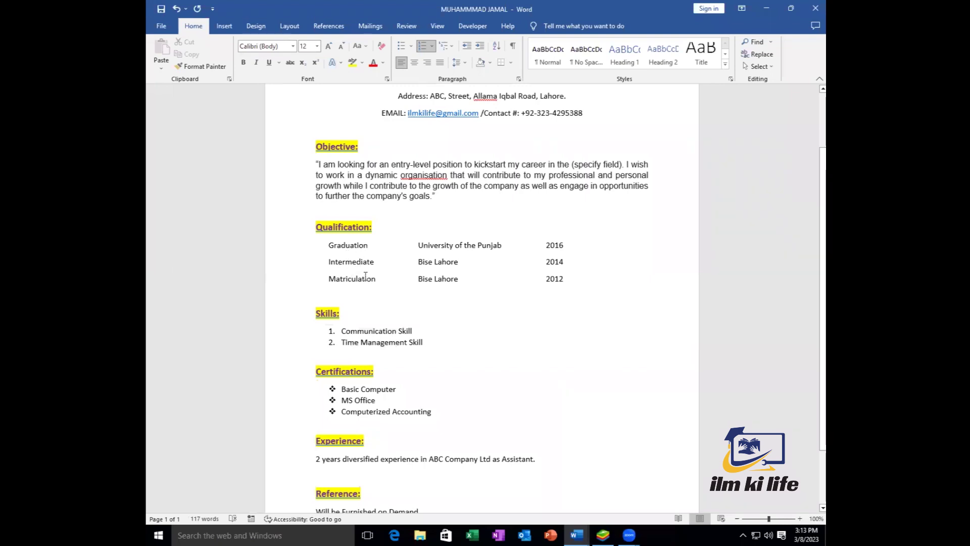
pyautogui.moveTo(476, 256); pyautogui.dragTo(346, 252)
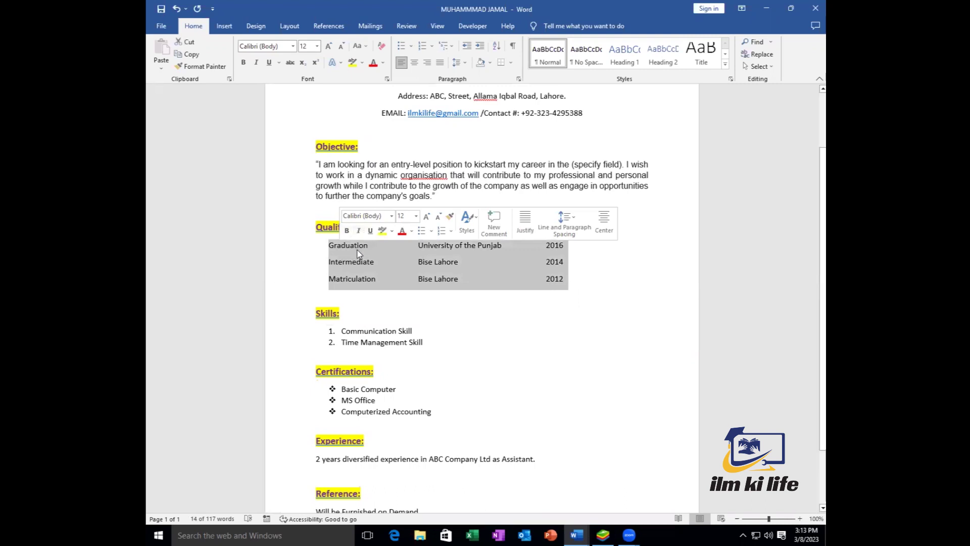
pyautogui.click(463, 65)
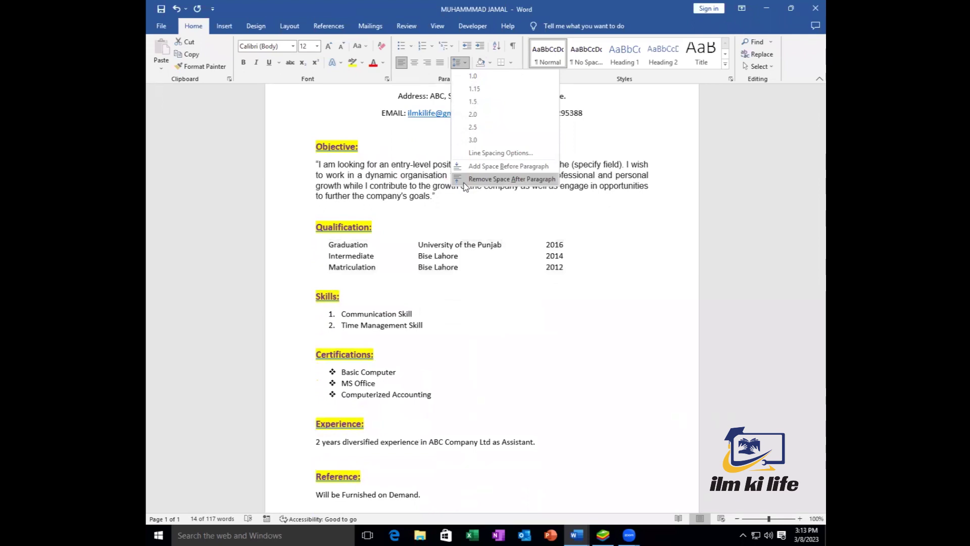
pyautogui.click(512, 180)
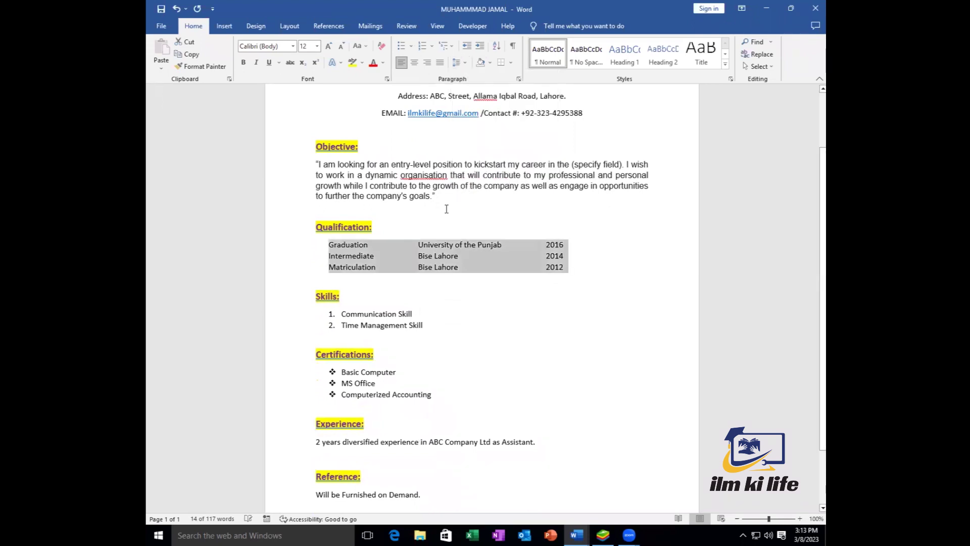
pyautogui.click(377, 281)
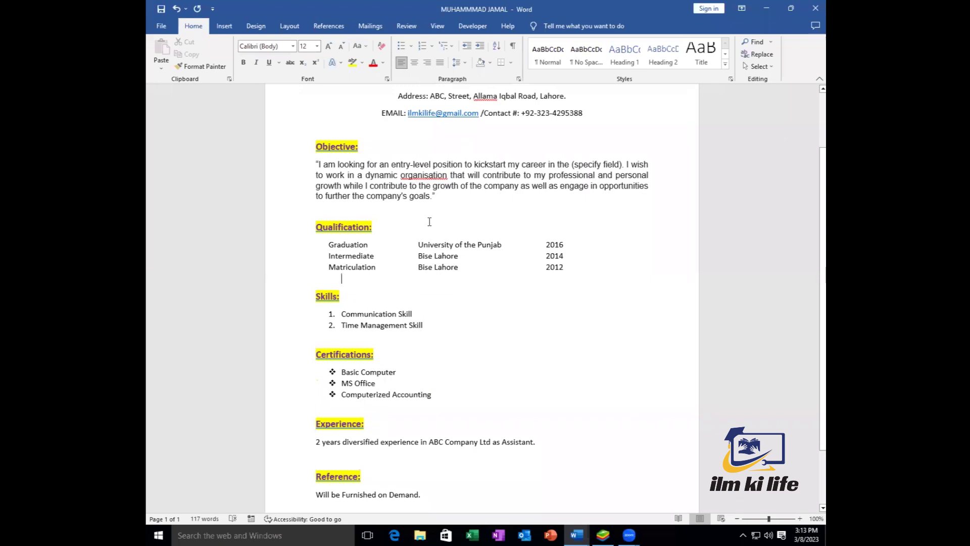
# Step: Check the tightened Qualification lines in the print preview and return to the document
pyautogui.scroll(2, 474, 180)
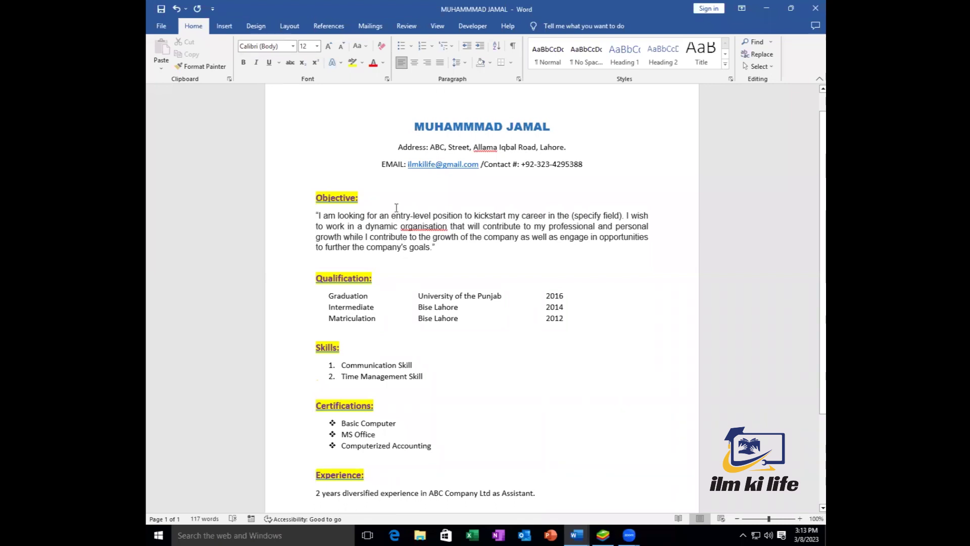
pyautogui.hotkey('ctrl', 'p')
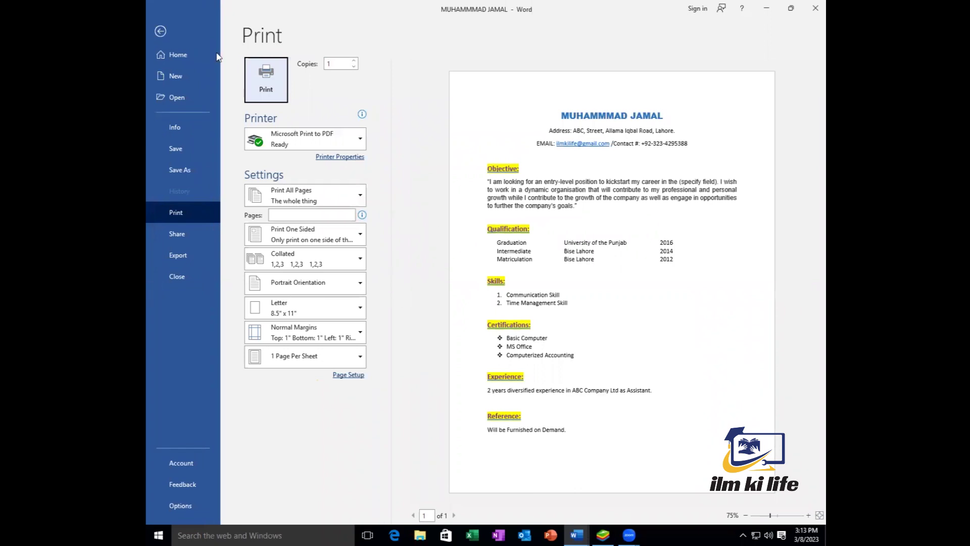
pyautogui.click(161, 31)
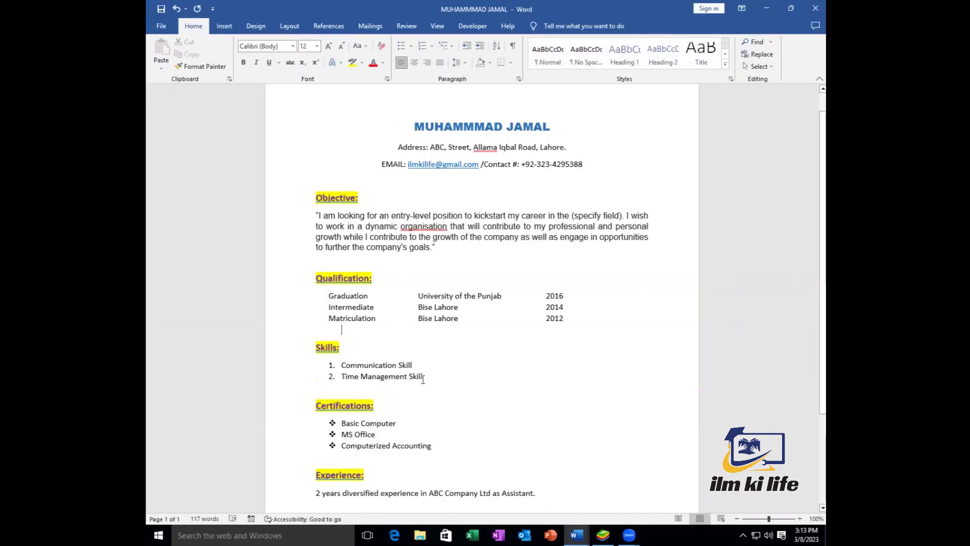
# Step: Replace the numbering of the two Skills items with four-diamond bullets
pyautogui.moveTo(385, 370); pyautogui.dragTo(424, 377)
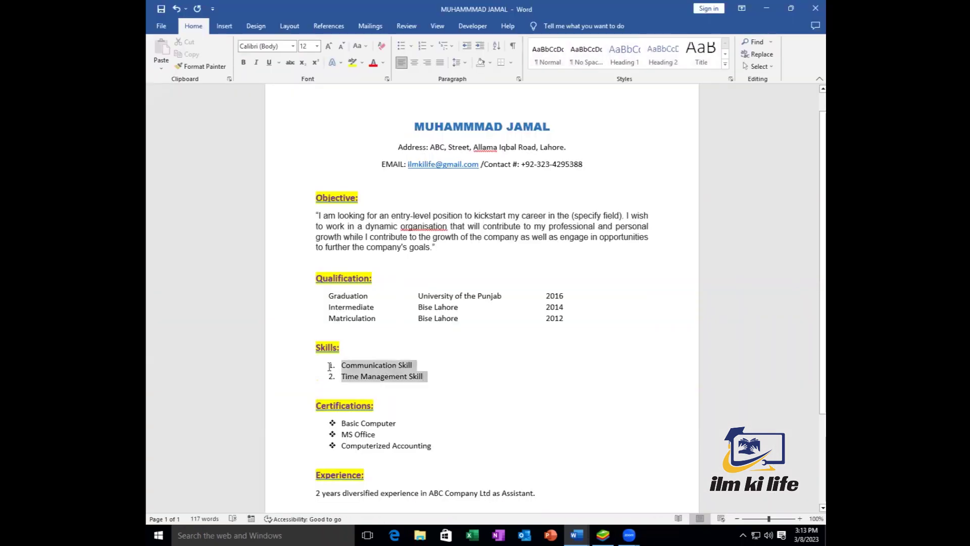
pyautogui.click(402, 47)
pyautogui.click(466, 460)
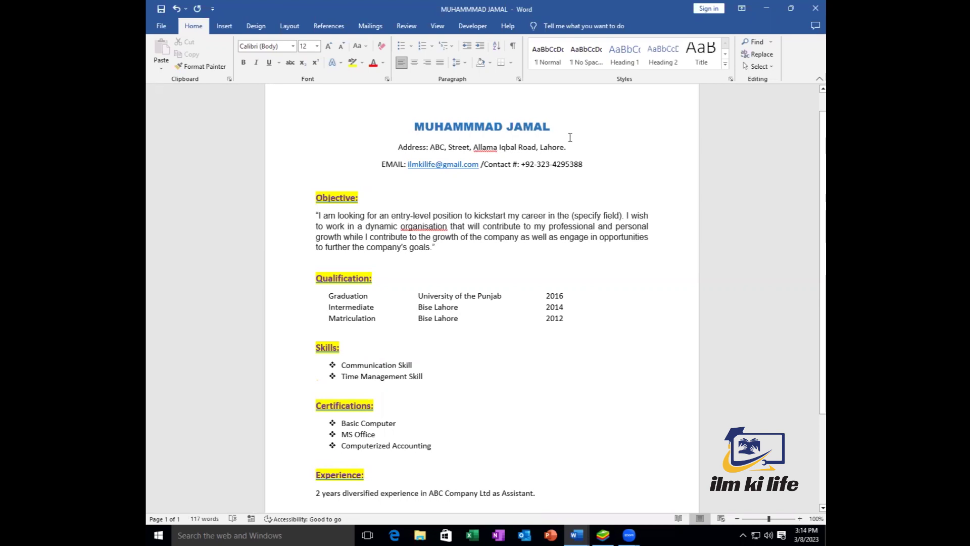
# Step: Enlarge the name heading at the start of the résumé by three font size increments
pyautogui.moveTo(572, 132); pyautogui.dragTo(413, 131)
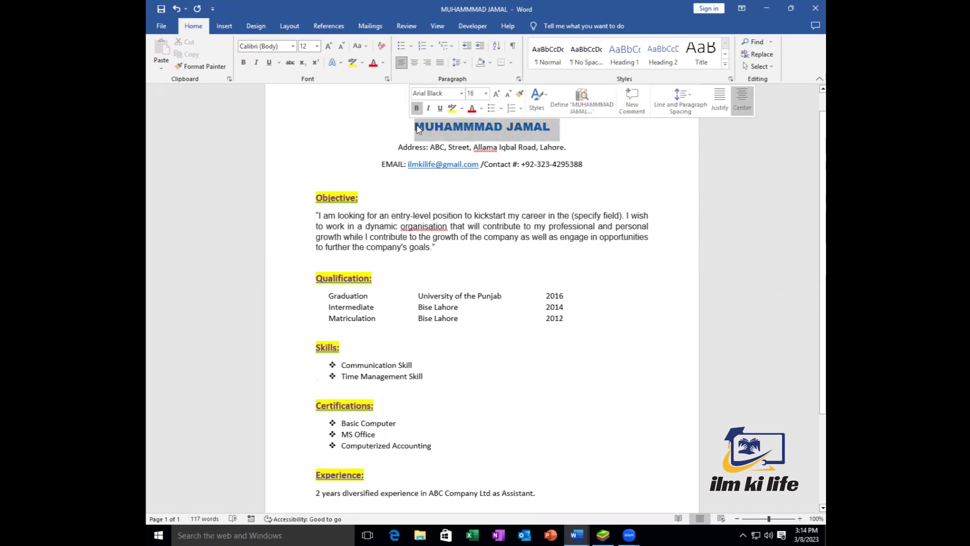
pyautogui.click(329, 47)
pyautogui.click(328, 47)
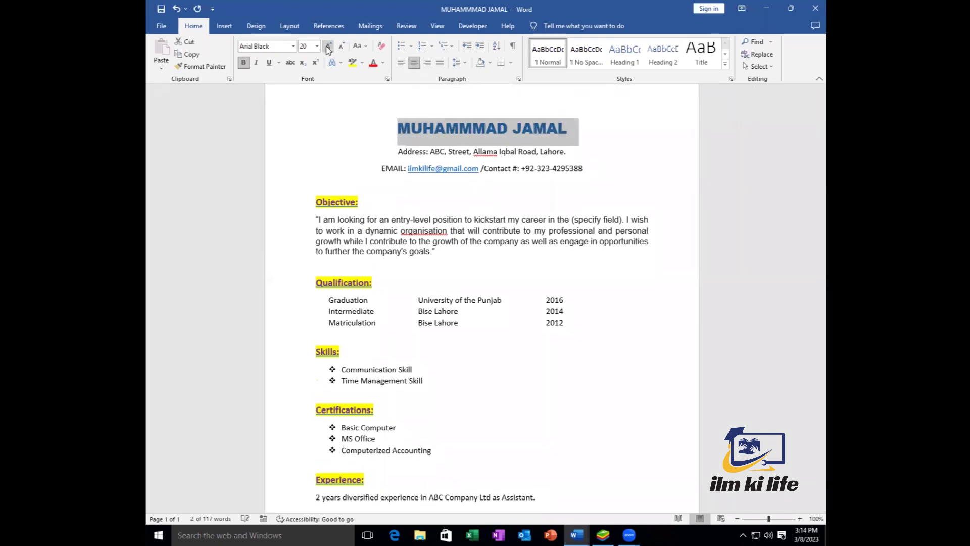
pyautogui.click(328, 46)
# Step: Remove the space after paragraph from the address and the email/contact lines below the name
pyautogui.moveTo(403, 192); pyautogui.dragTo(396, 151)
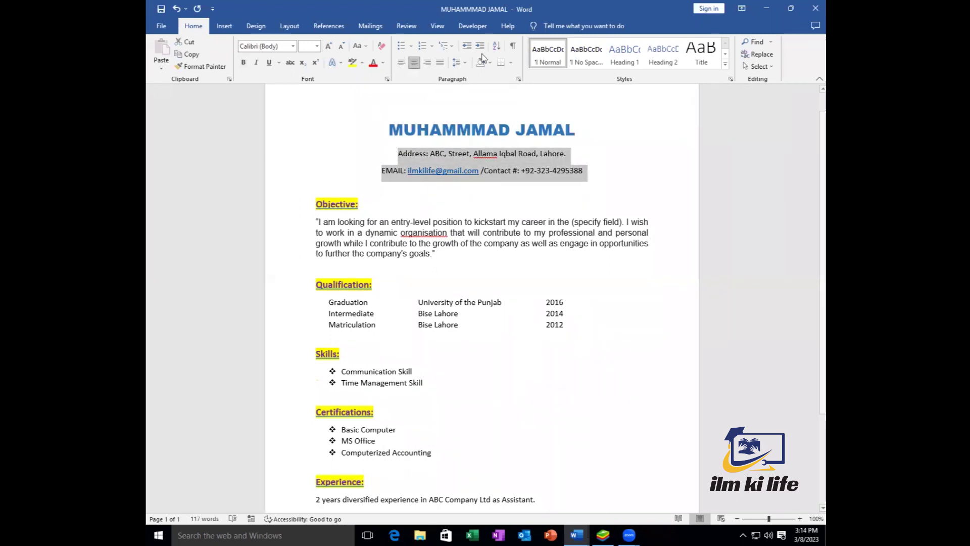
pyautogui.click(457, 62)
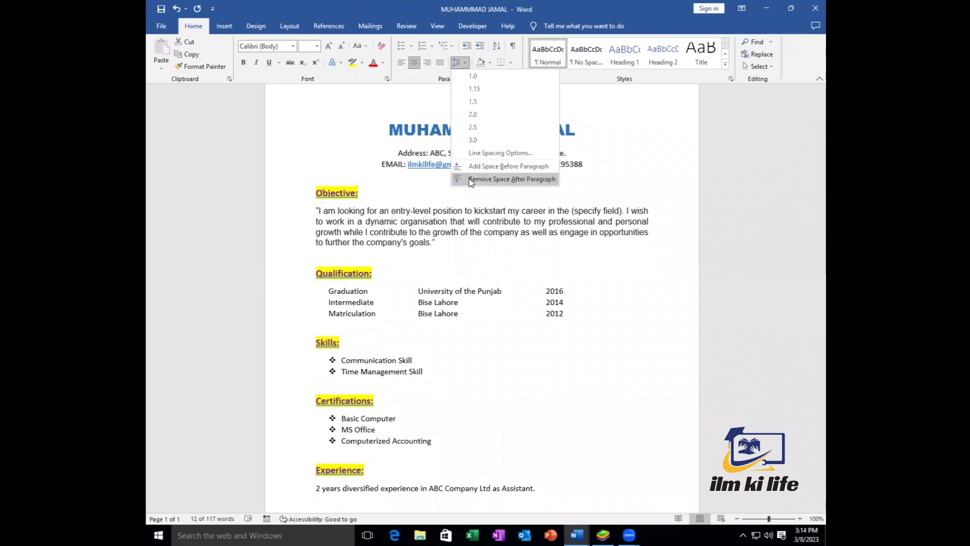
pyautogui.click(510, 180)
pyautogui.click(597, 175)
pyautogui.click(550, 199)
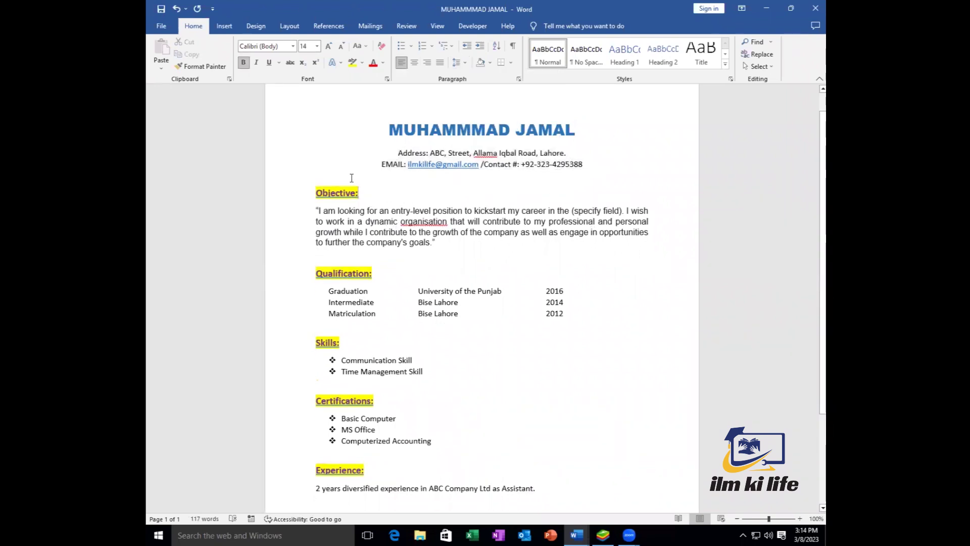
# Step: Remove the yellow highlight from the Objective heading and shade its whole line light gold
pyautogui.moveTo(364, 194); pyautogui.dragTo(340, 194)
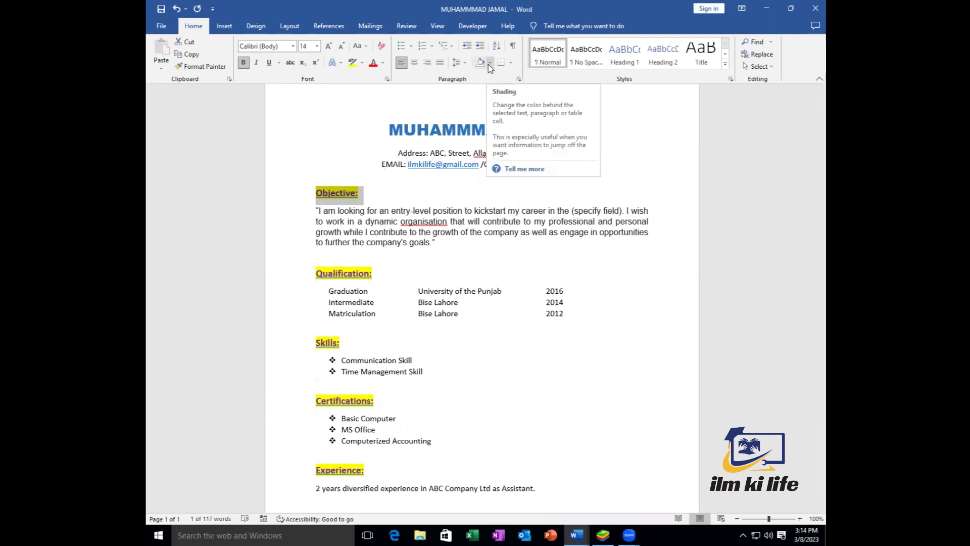
pyautogui.click(361, 62)
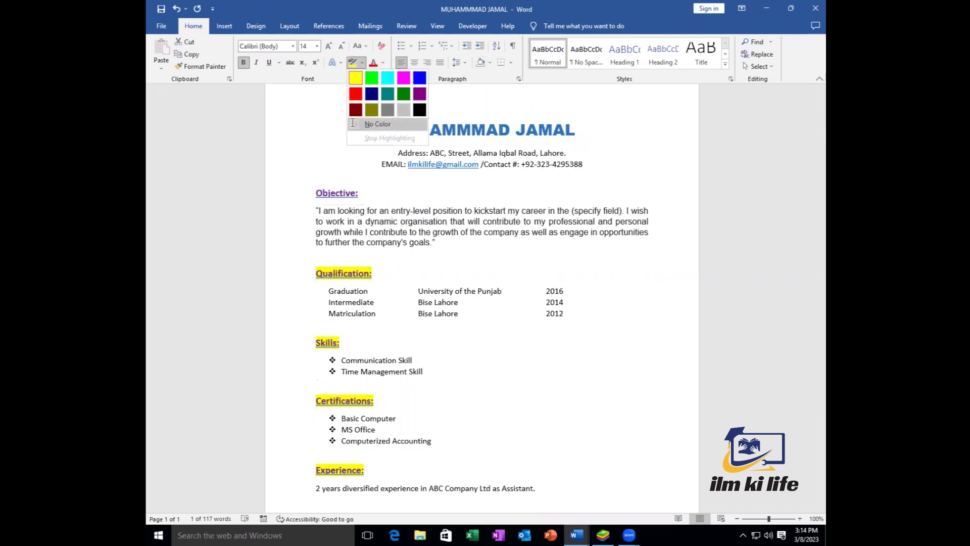
pyautogui.click(377, 124)
pyautogui.click(354, 193)
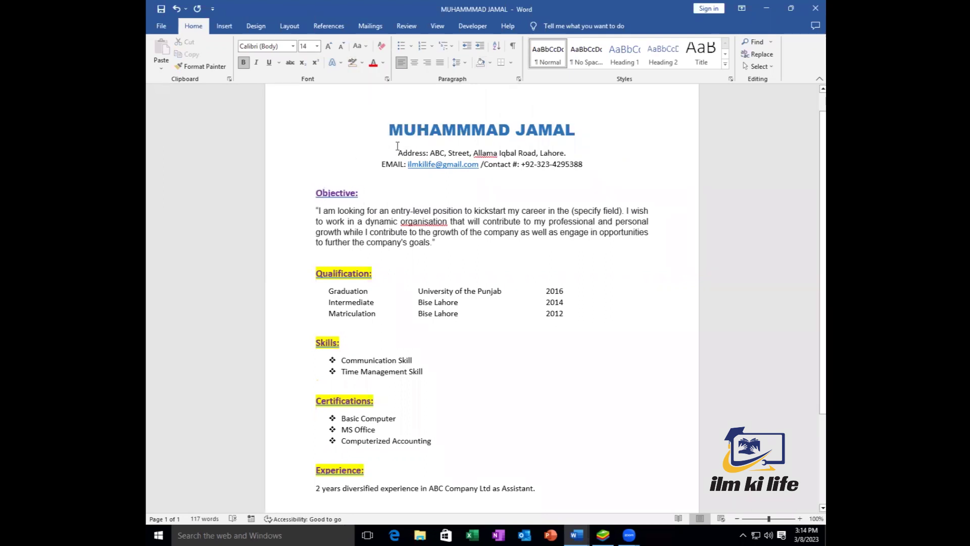
pyautogui.click(490, 62)
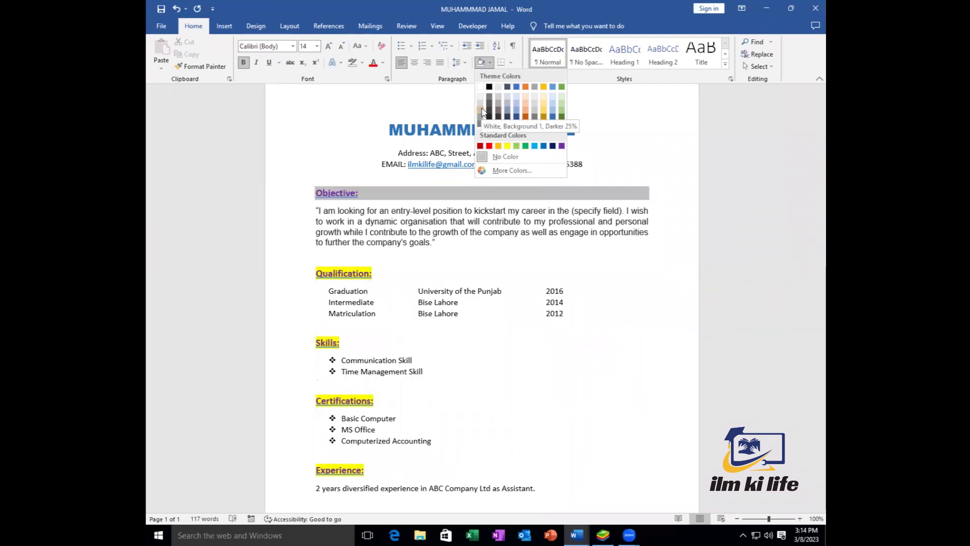
pyautogui.click(545, 112)
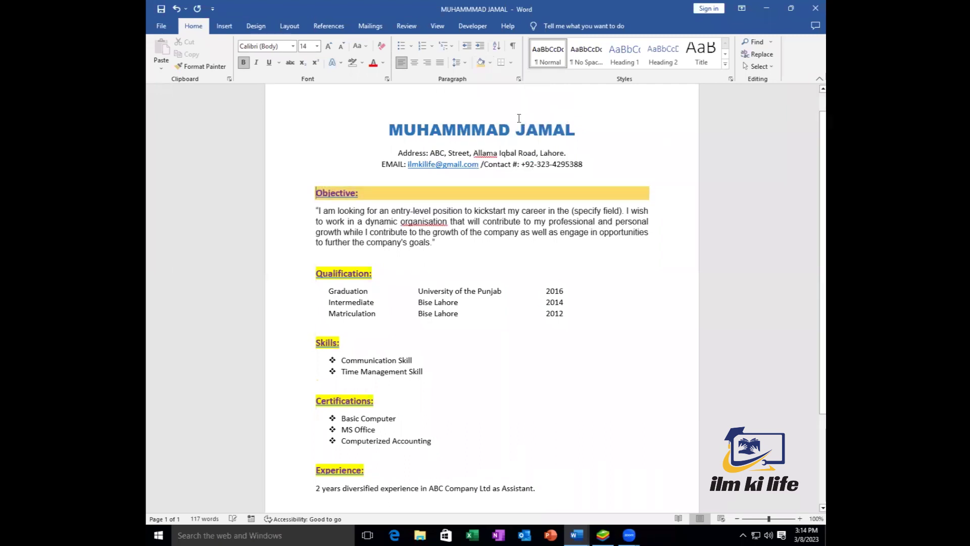
# Step: Try to copy the Objective heading's formatting to the Qualification heading and undo it
pyautogui.moveTo(365, 196); pyautogui.dragTo(309, 191)
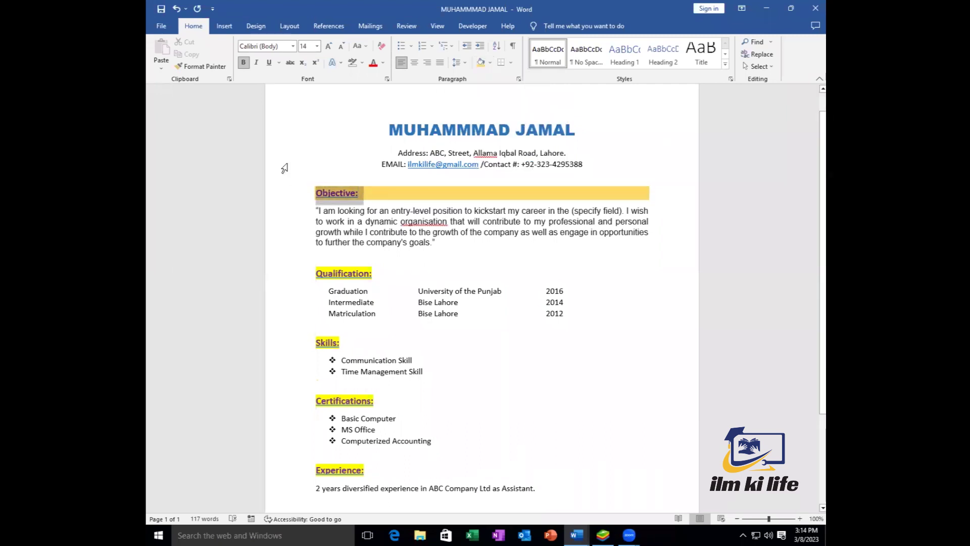
pyautogui.click(213, 66)
pyautogui.moveTo(375, 274); pyautogui.dragTo(302, 268)
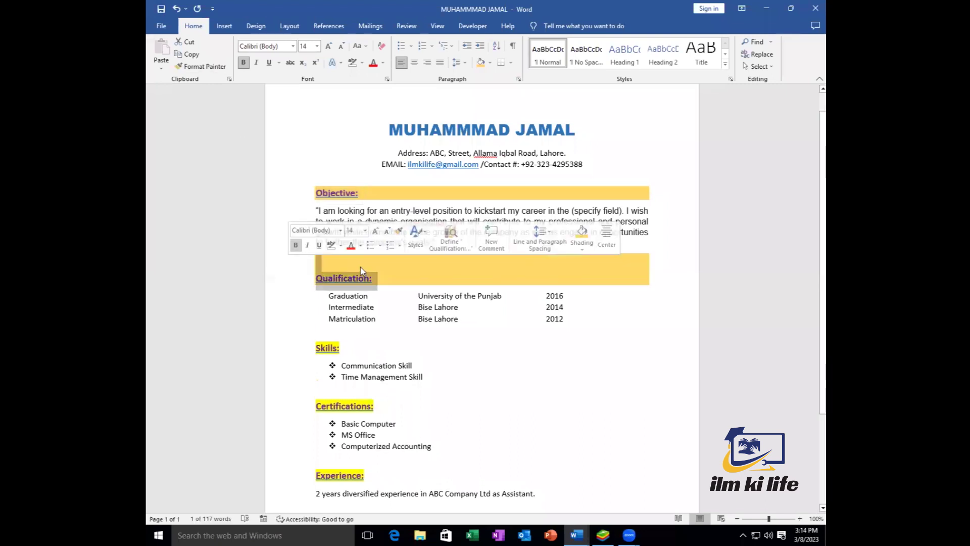
pyautogui.hotkey('ctrl', 'z')
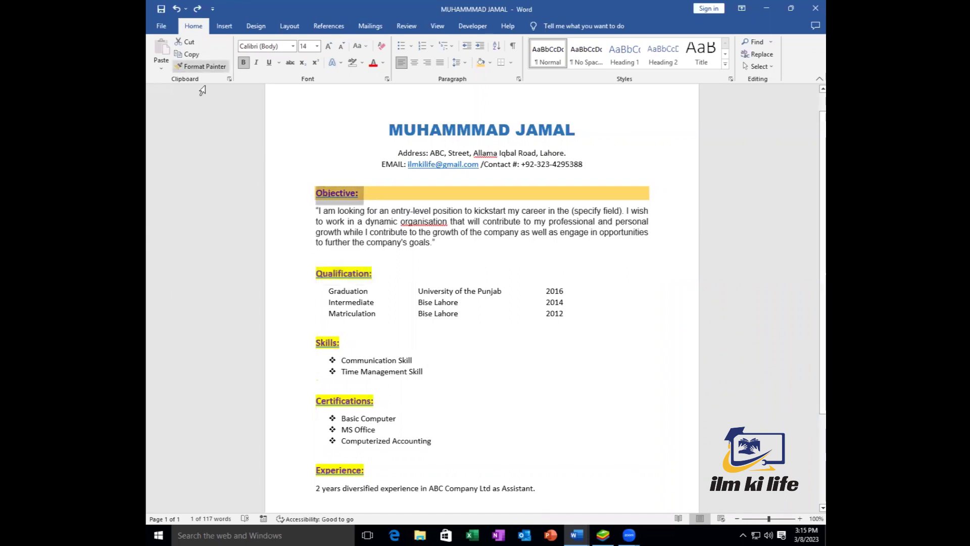
# Step: Copy the gold-shaded Objective heading's formatting to the Qualification and Skills headings with Format Painter
pyautogui.click(201, 66)
pyautogui.moveTo(373, 275); pyautogui.dragTo(317, 275)
pyautogui.click(205, 66)
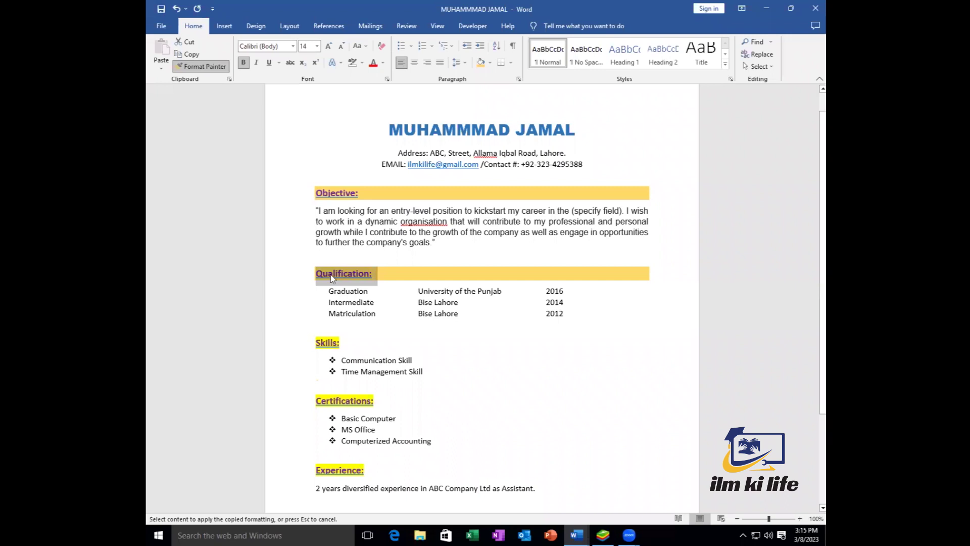
pyautogui.moveTo(340, 344); pyautogui.dragTo(317, 344)
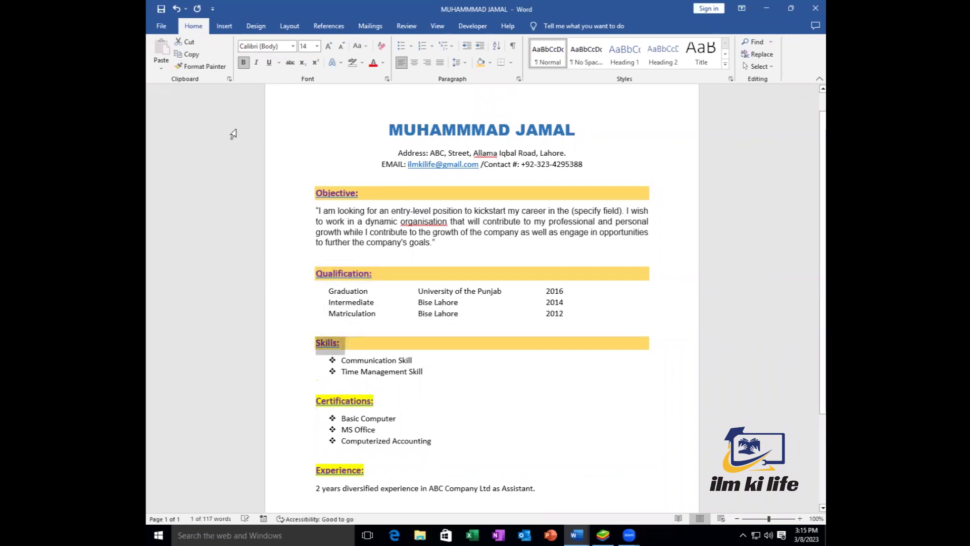
# Step: Apply the same gold-shaded heading format to the Certifications, Experience and Reference headings with Format Painter
pyautogui.click(201, 66)
pyautogui.moveTo(382, 403); pyautogui.dragTo(318, 402)
pyautogui.scroll(-3, 372, 352)
pyautogui.scroll(-2, 372, 352)
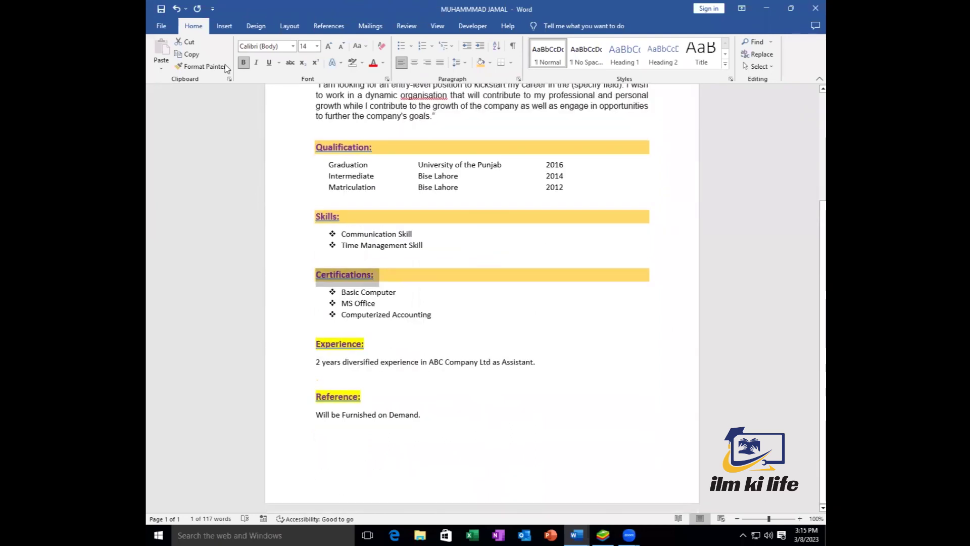
pyautogui.click(201, 66)
pyautogui.moveTo(367, 346); pyautogui.dragTo(303, 343)
pyautogui.click(207, 68)
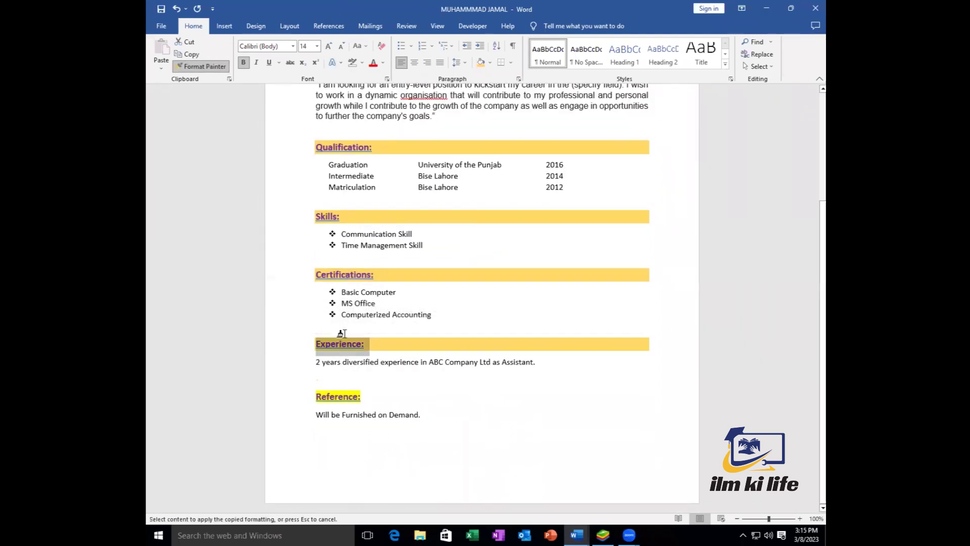
pyautogui.moveTo(362, 398); pyautogui.dragTo(315, 397)
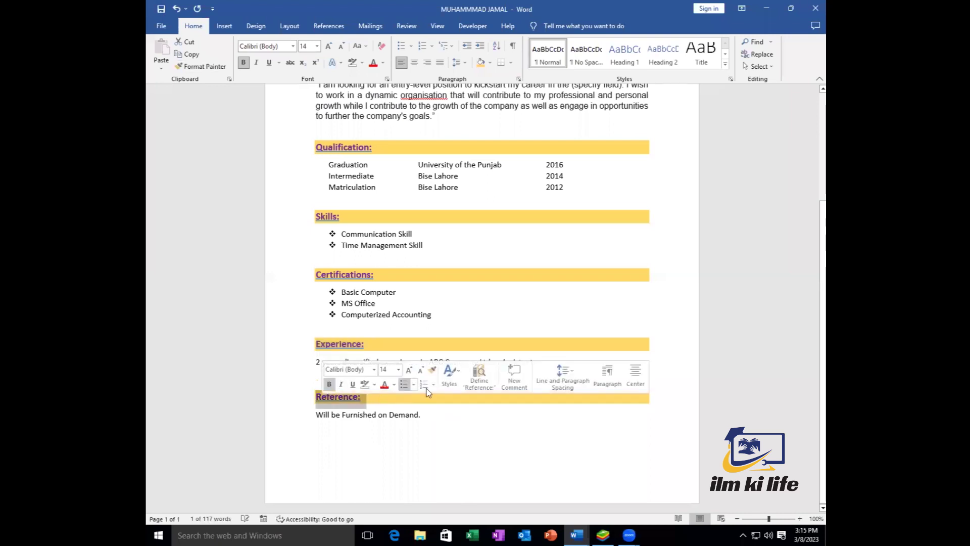
# Step: Examine the shaded headings and overall layout in the print preview at 116% down to 80% zoom, and return to the document
pyautogui.scroll(5, 441, 371)
pyautogui.scroll(1, 440, 371)
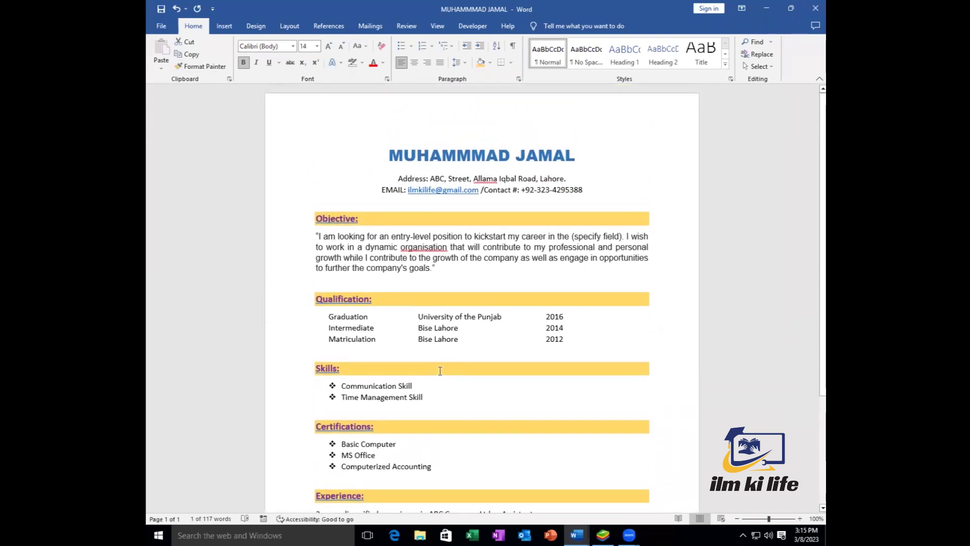
pyautogui.hotkey('ctrl', 'p')
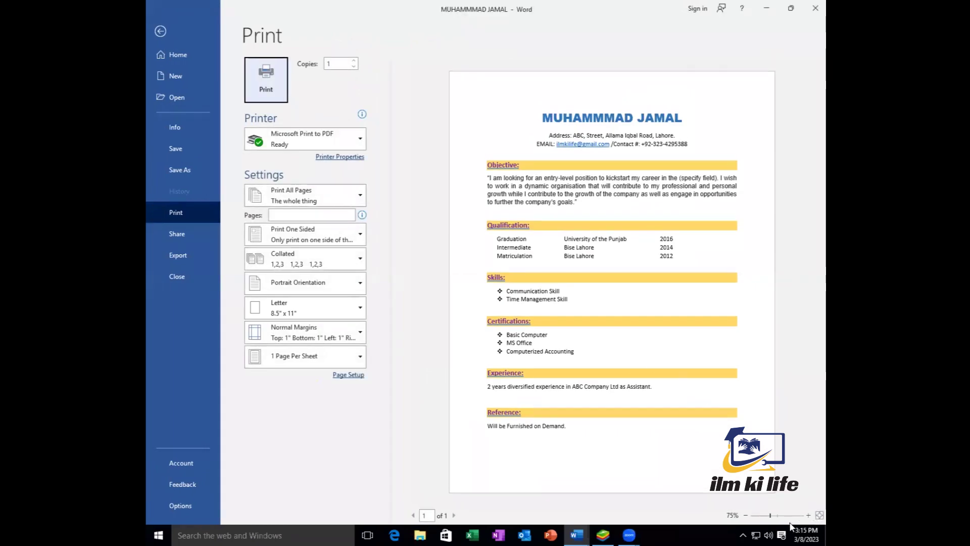
pyautogui.moveTo(771, 515); pyautogui.dragTo(778, 515)
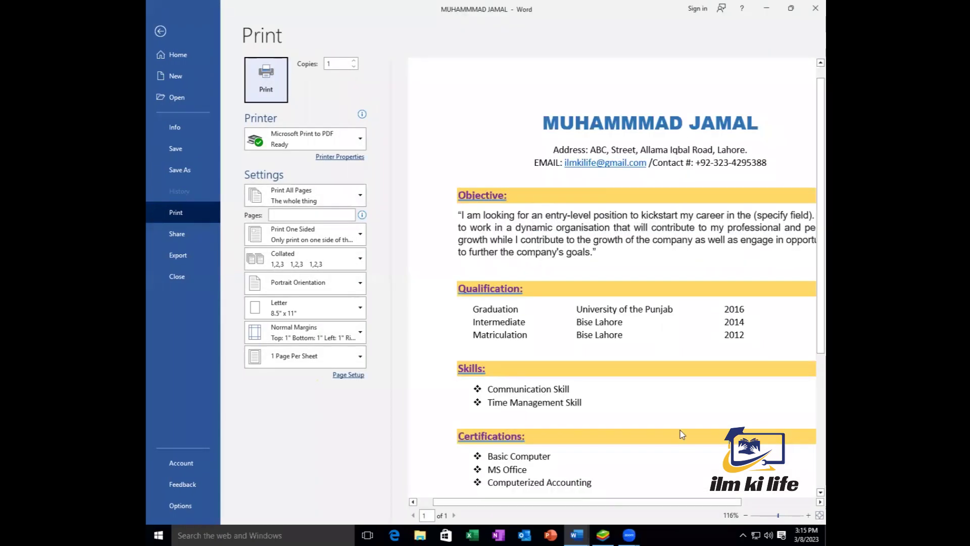
pyautogui.click(746, 515)
pyautogui.click(746, 516)
pyautogui.click(746, 516)
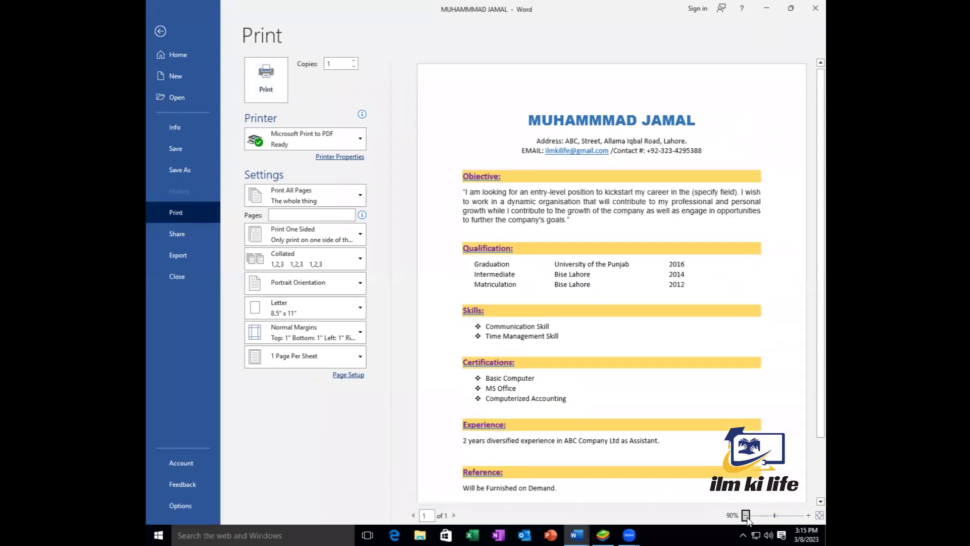
pyautogui.click(747, 515)
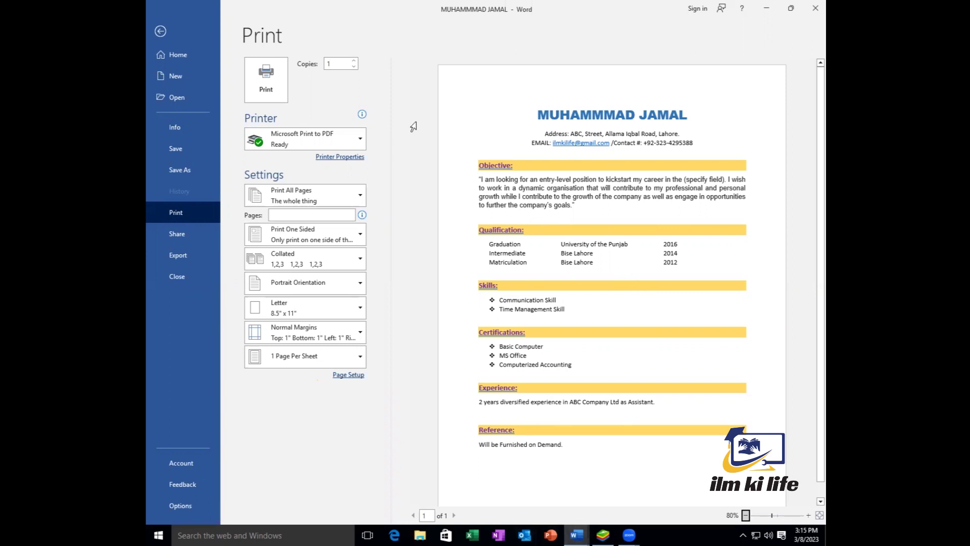
pyautogui.click(161, 31)
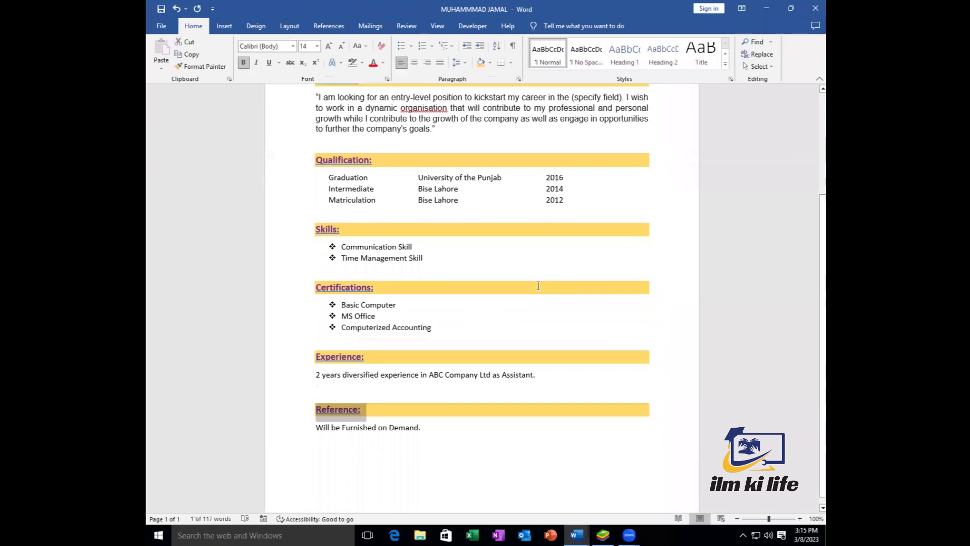
# Step: Apply All Borders to the three Qualification rows from Graduation to Matriculation
pyautogui.scroll(3, 481, 380)
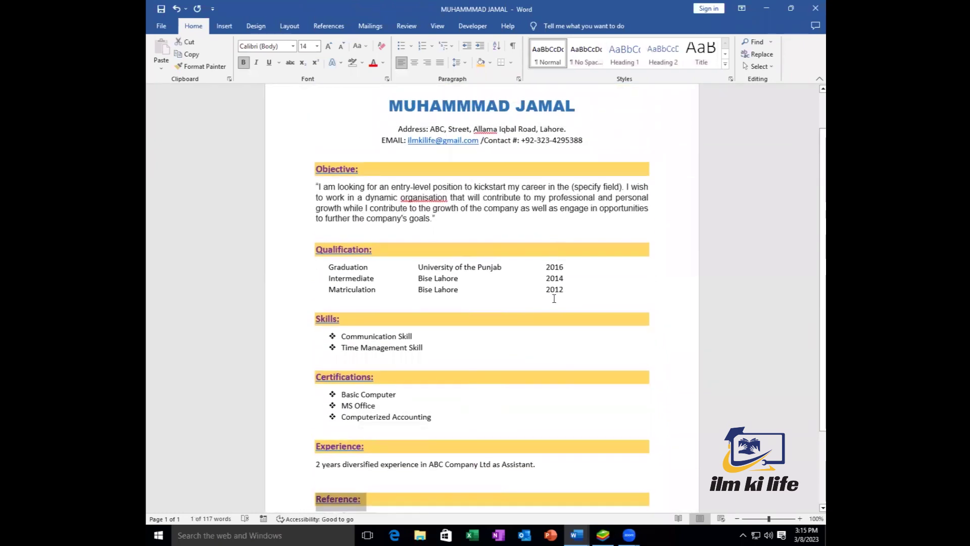
pyautogui.moveTo(584, 292); pyautogui.dragTo(320, 270)
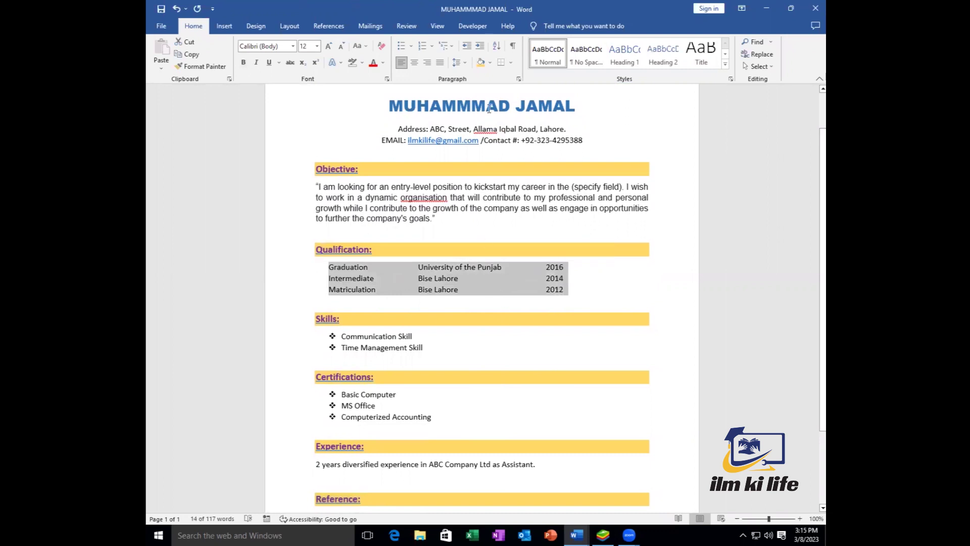
pyautogui.click(512, 63)
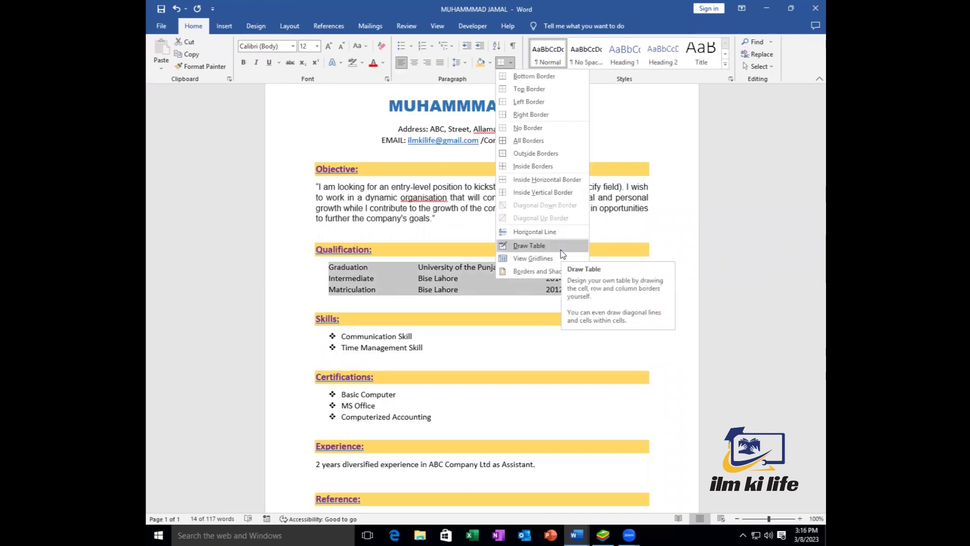
pyautogui.click(525, 141)
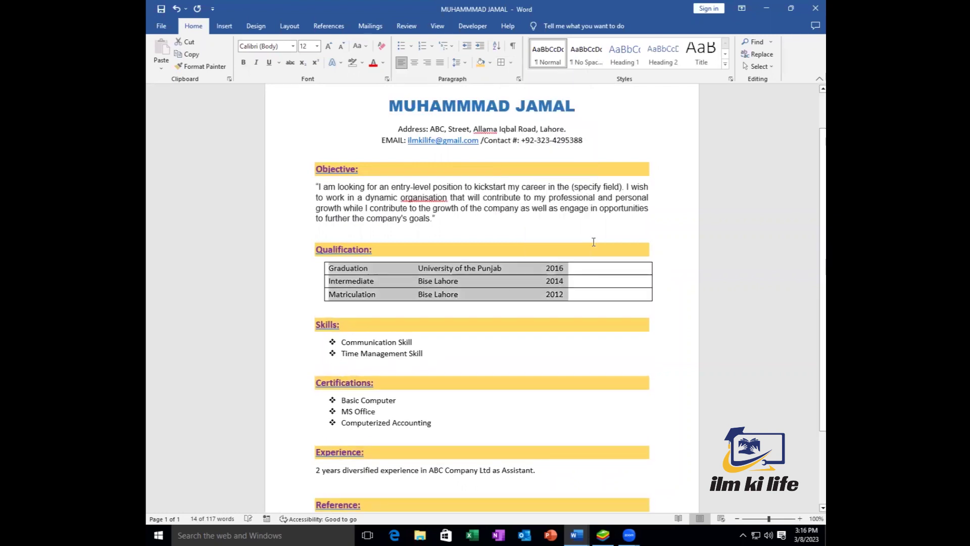
pyautogui.click(604, 280)
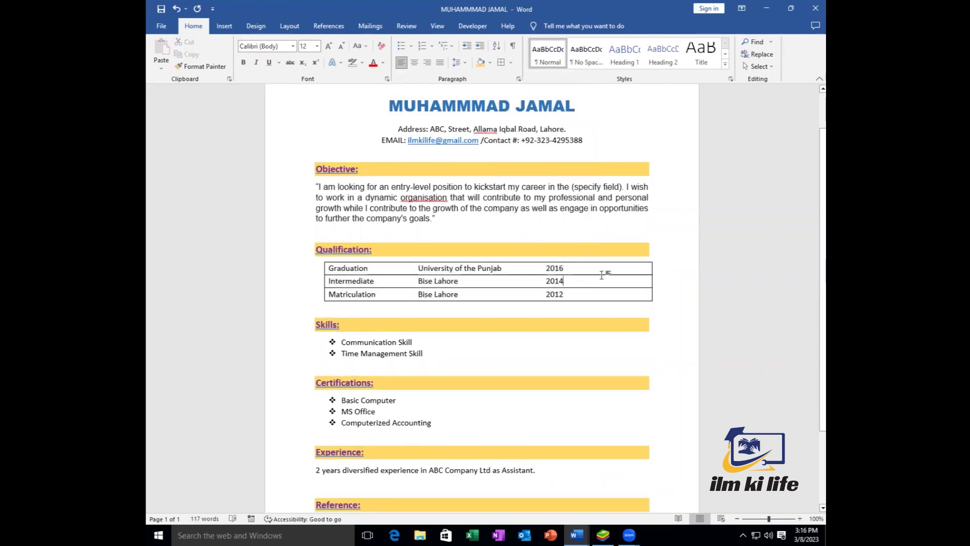
# Step: Check the bordered Qualification rows in the print preview and return to the document
pyautogui.hotkey('ctrl', 'p')
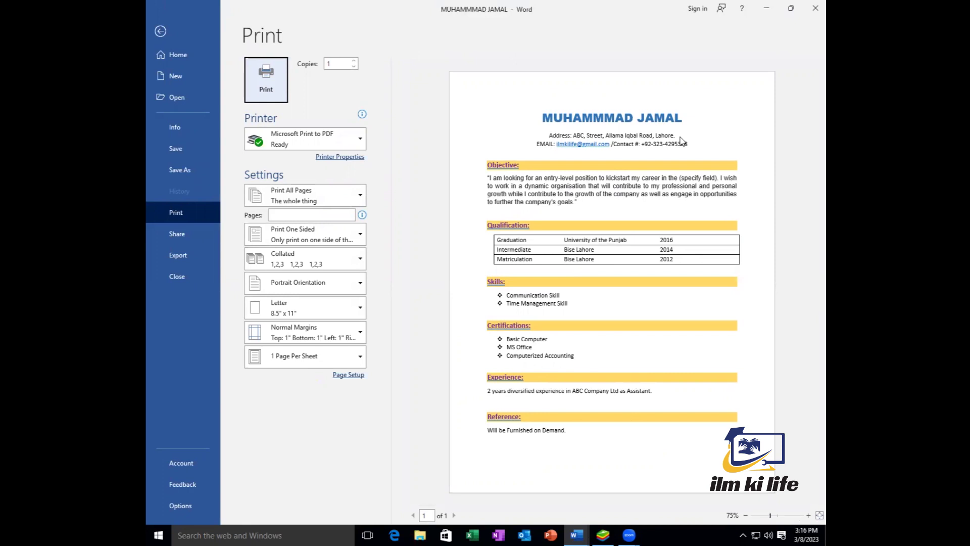
pyautogui.click(154, 32)
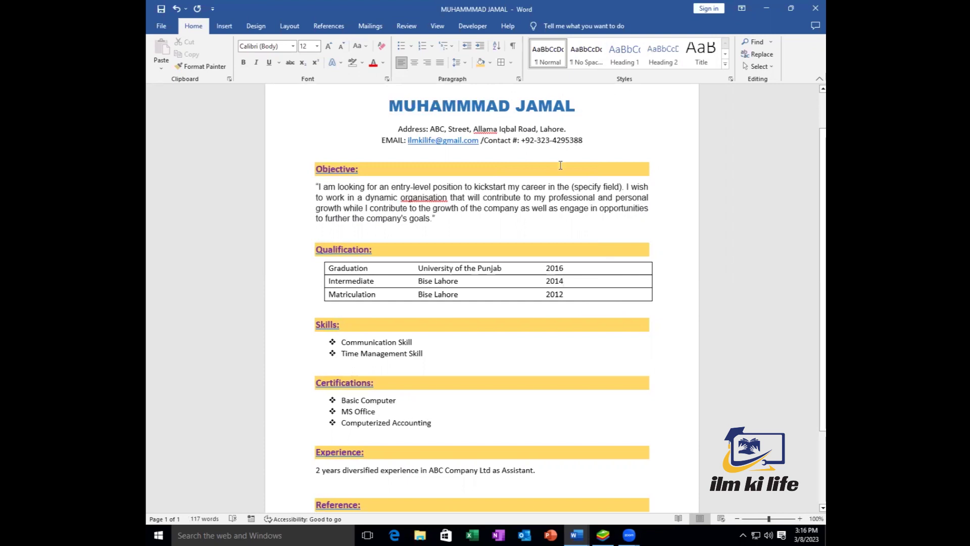
pyautogui.scroll(-1, 513, 165)
pyautogui.scroll(2, 514, 166)
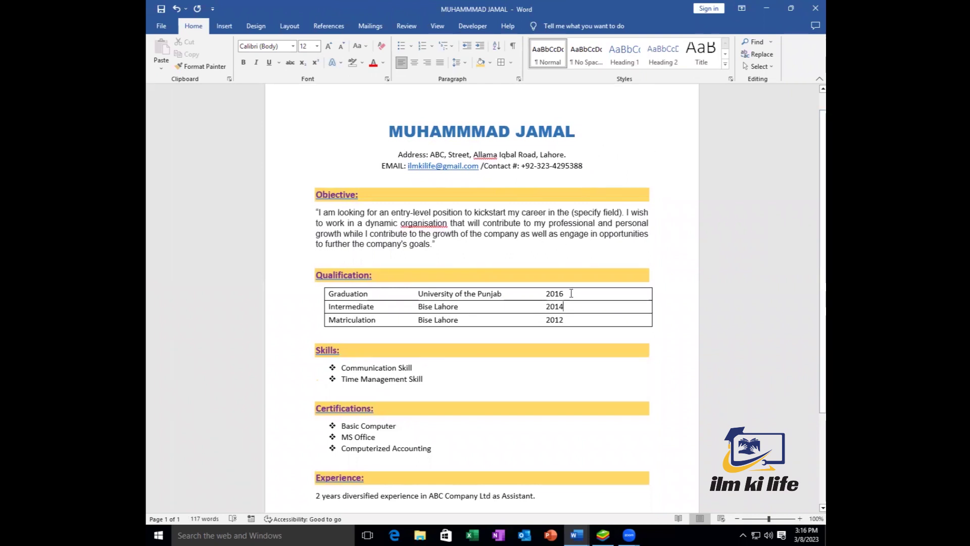
# Step: Create a new blank document and enter "23rd" followed by March, accepting the suggested date March 8, 2023
pyautogui.hotkey('ctrl', 'n')
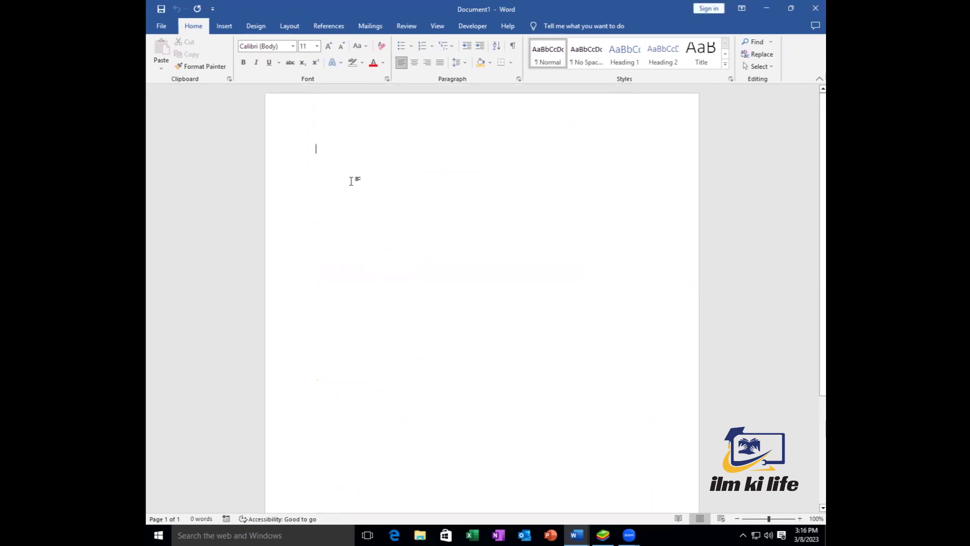
pyautogui.write('23rd ')
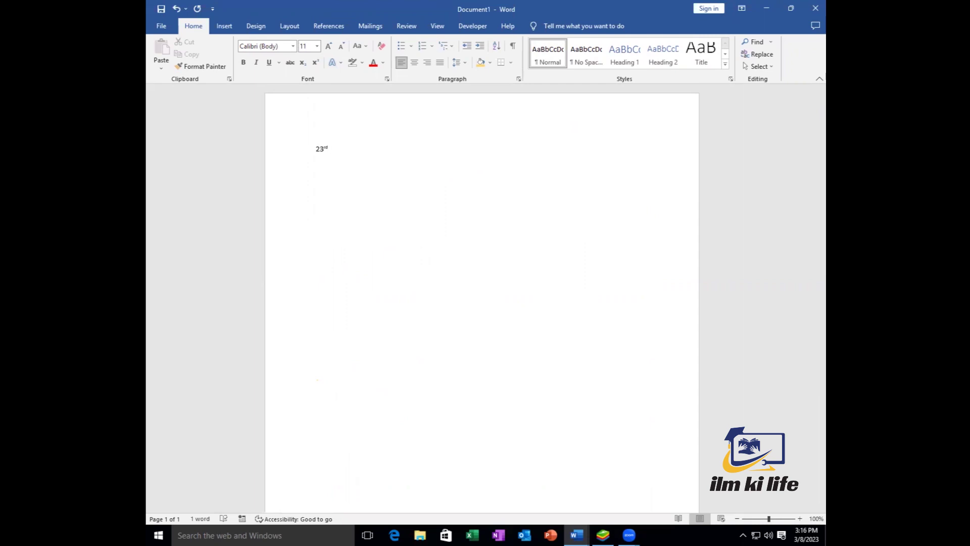
pyautogui.write('M')
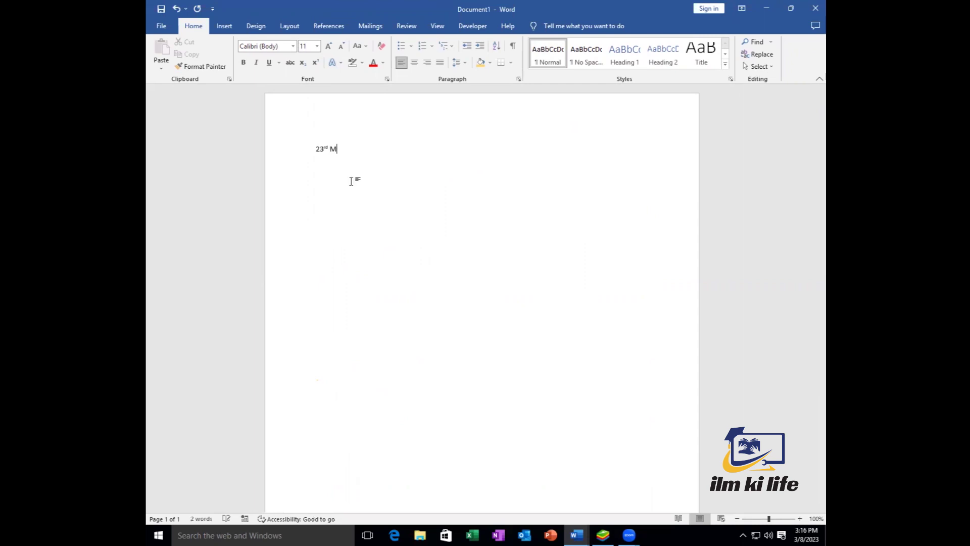
pyautogui.write('arch')
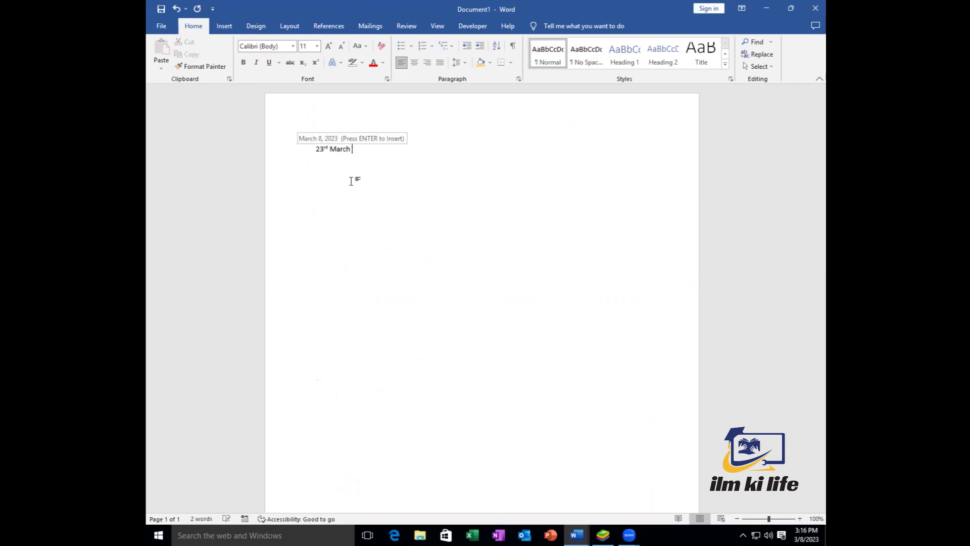
pyautogui.press('Return')
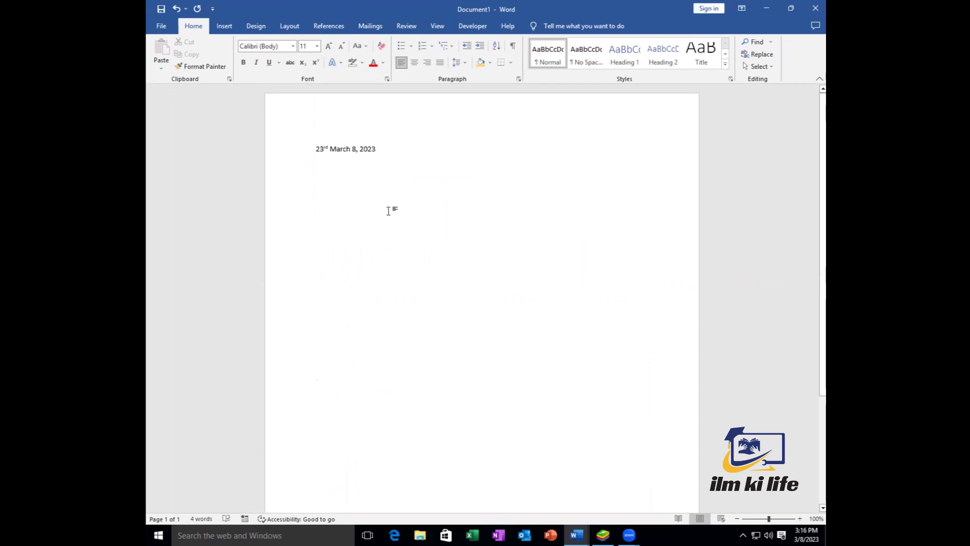
# Step: Delete the "23rd" prefix in front of the date March 8, 2023
pyautogui.press('Left')
pyautogui.press('Left')
pyautogui.press('Left')
pyautogui.press('Left')
pyautogui.press('Left')
pyautogui.press('Left')
pyautogui.press('Left')
pyautogui.press('BackSpace')
pyautogui.press('BackSpace')
pyautogui.press('BackSpace')
pyautogui.press('BackSpace')
pyautogui.press('BackSpace')
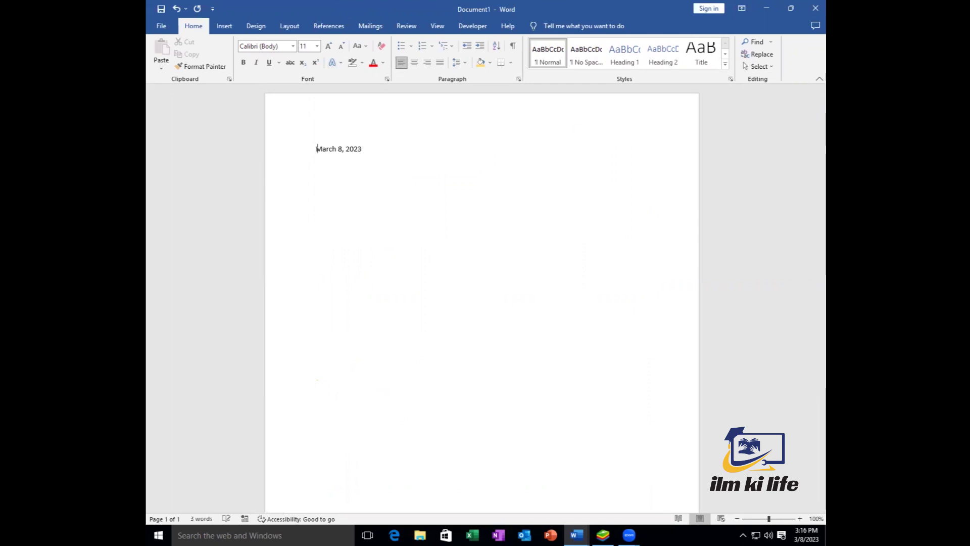
# Step: Enter the expression (a+b)2 a few lines below the date
pyautogui.press('Right')
pyautogui.press('Right')
pyautogui.press('Right')
pyautogui.press('Right')
pyautogui.press('Right')
pyautogui.press('Right')
pyautogui.press('Right')
pyautogui.click(403, 166)
pyautogui.press('Return')
pyautogui.press('Return')
pyautogui.press('Return')
pyautogui.write('(a+b)2')
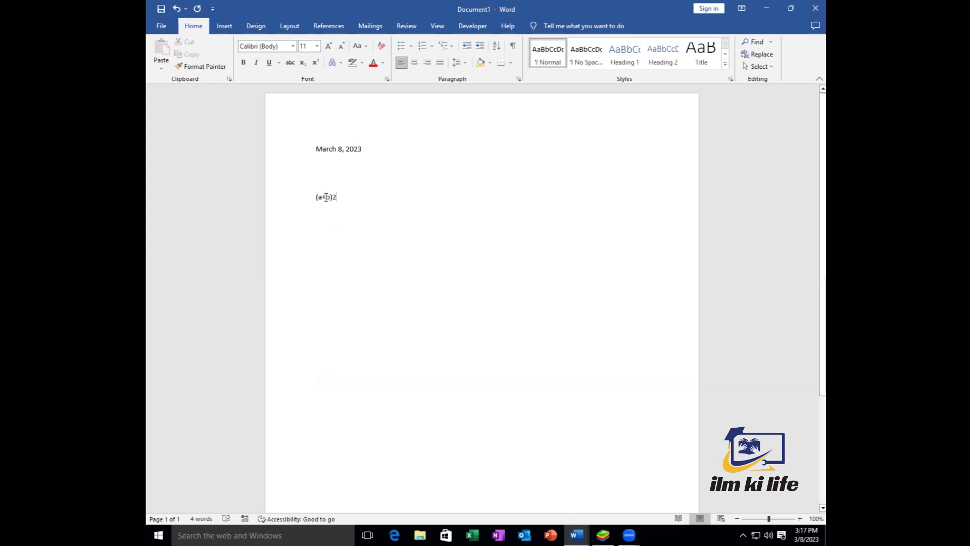
# Step: Format the 2 following (a+b) as superscript
pyautogui.moveTo(333, 197); pyautogui.dragTo(337, 198)
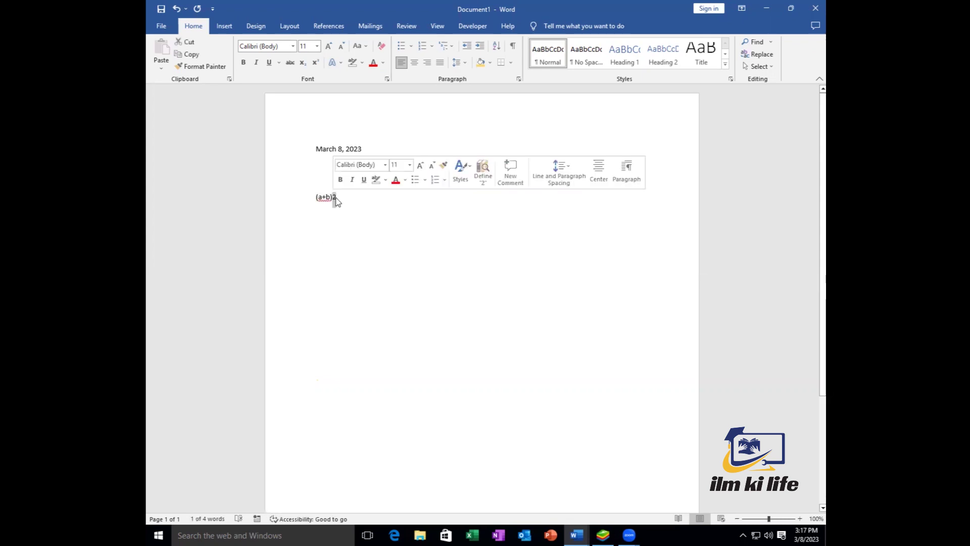
pyautogui.click(315, 64)
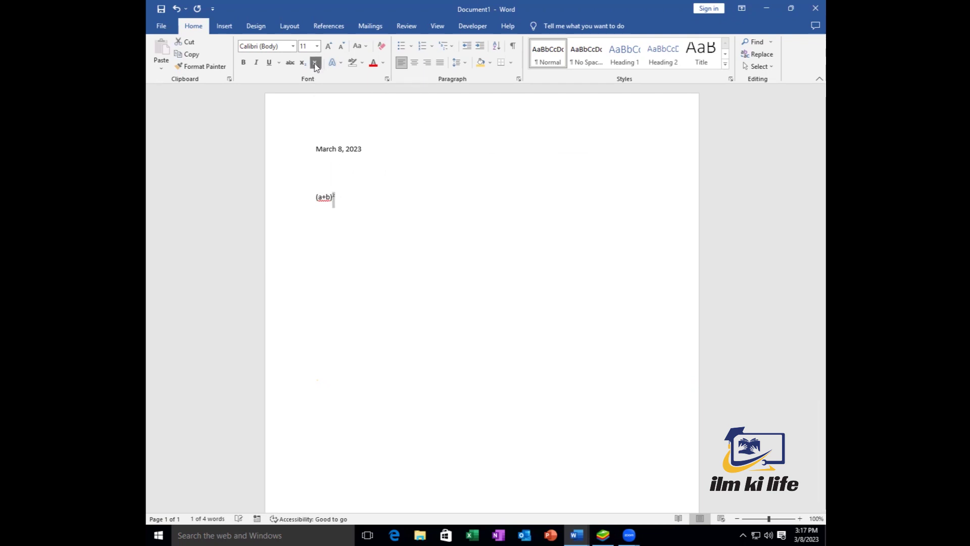
pyautogui.click(800, 519)
pyautogui.click(800, 519)
pyautogui.click(801, 519)
pyautogui.moveTo(778, 518); pyautogui.dragTo(792, 517)
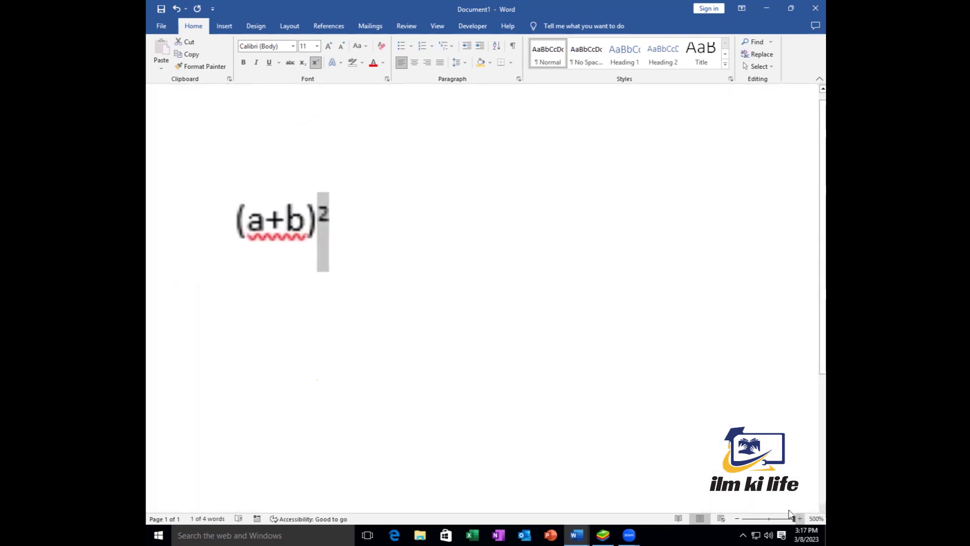
# Step: Switch the exponent's superscript formatting off and reapply it
pyautogui.hotkey('ctrl', 'shift', '=')
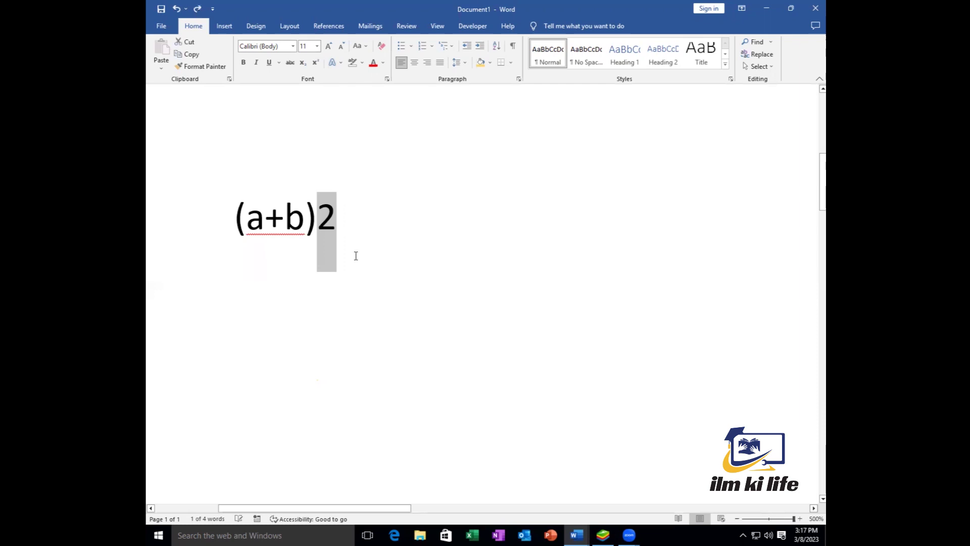
pyautogui.click(317, 61)
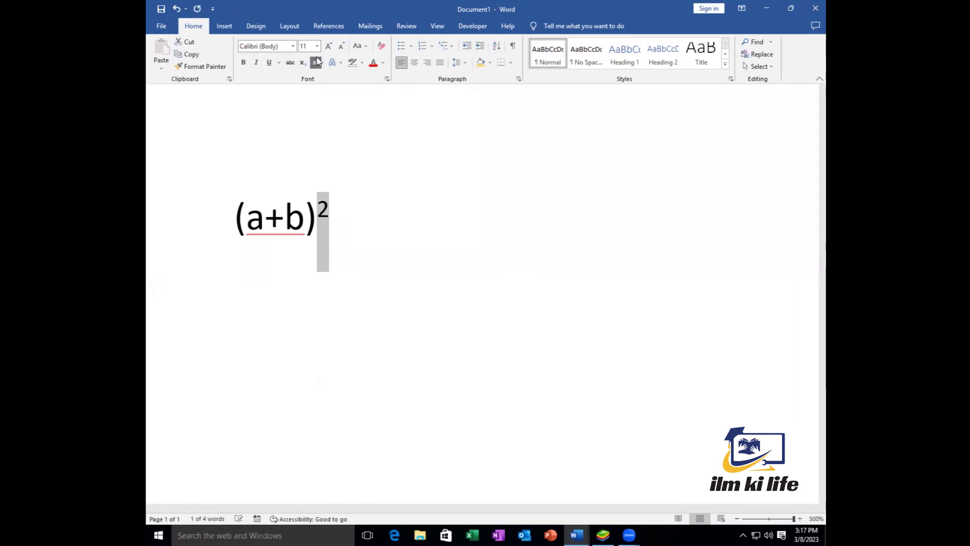
pyautogui.click(335, 218)
pyautogui.doubleClick(325, 212)
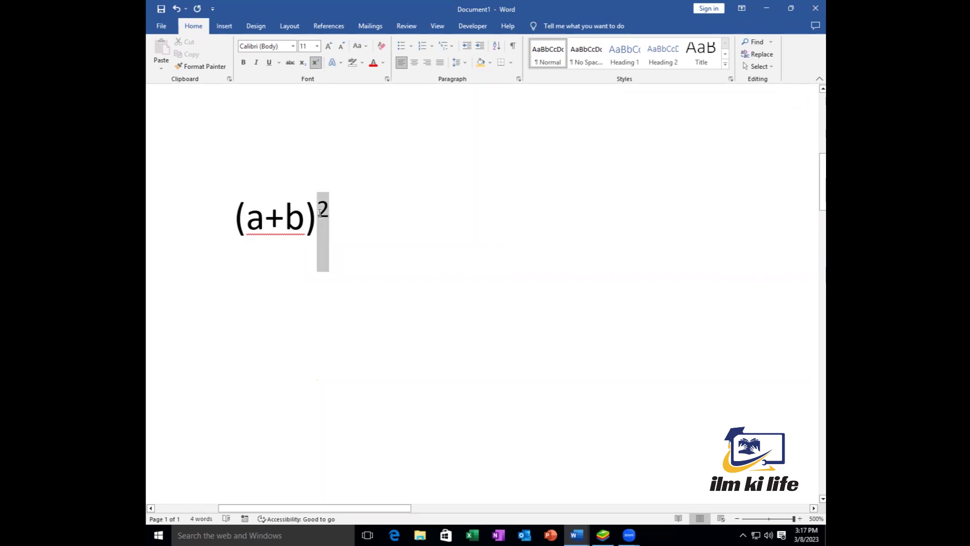
pyautogui.click(318, 248)
pyautogui.click(332, 236)
# Step: Start a new line below the expression with superscript turned off and enter H2O
pyautogui.press('Return')
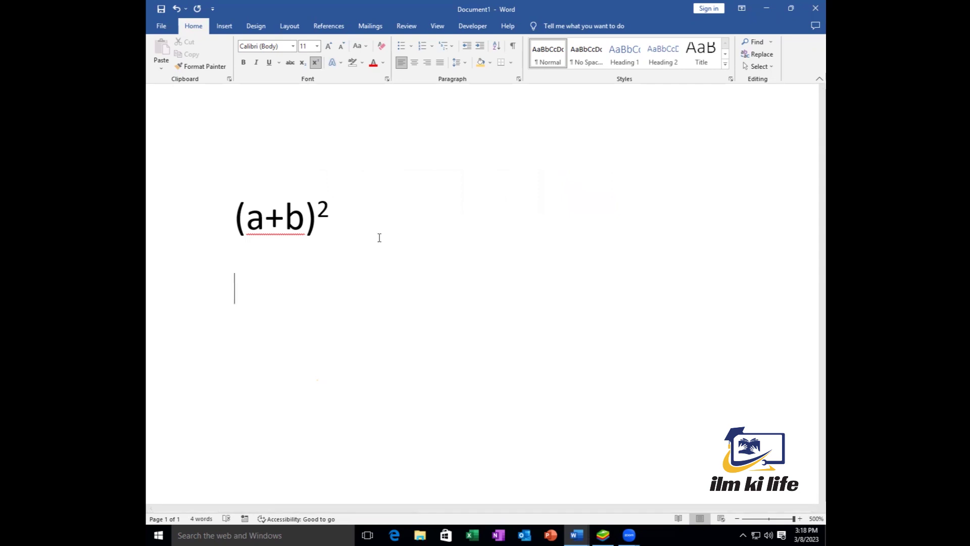
pyautogui.click(314, 63)
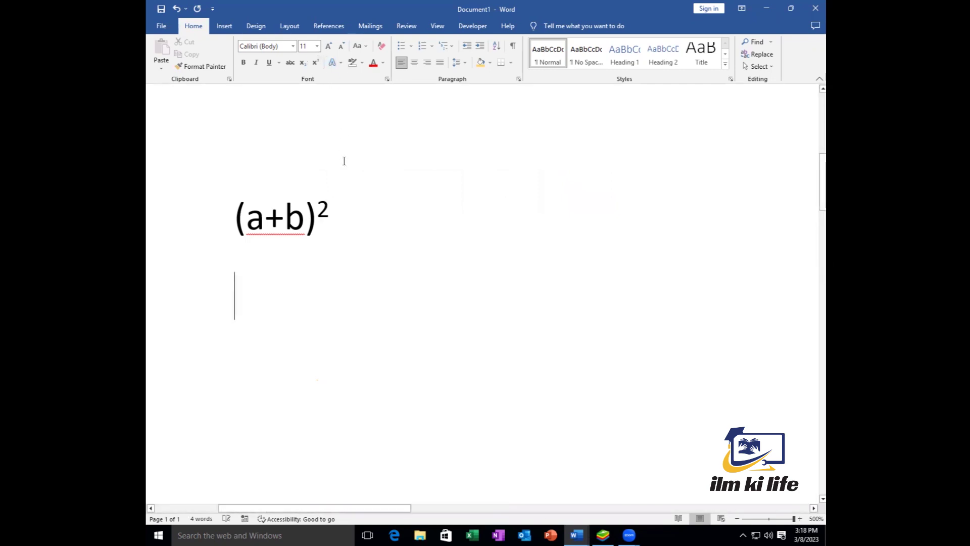
pyautogui.write('h')
pyautogui.press('BackSpace')
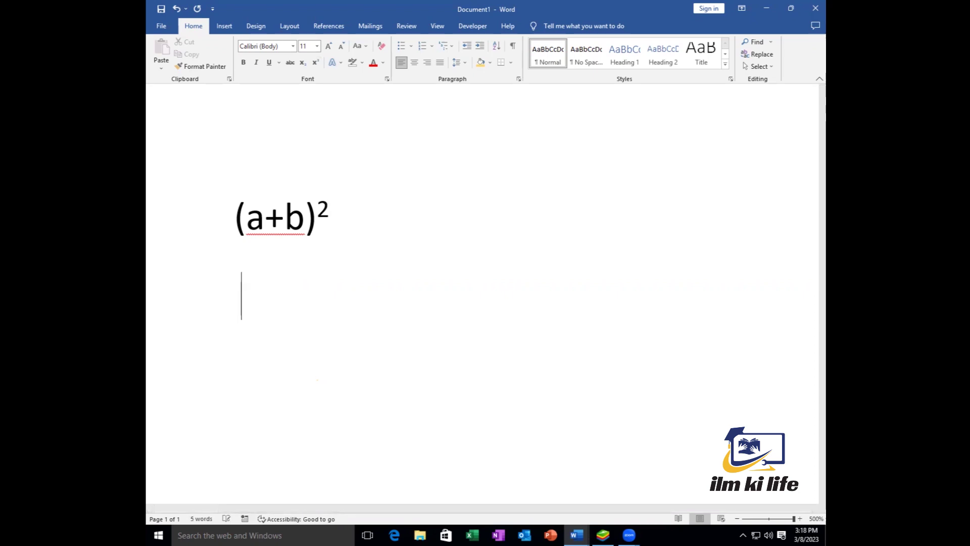
pyautogui.write('H')
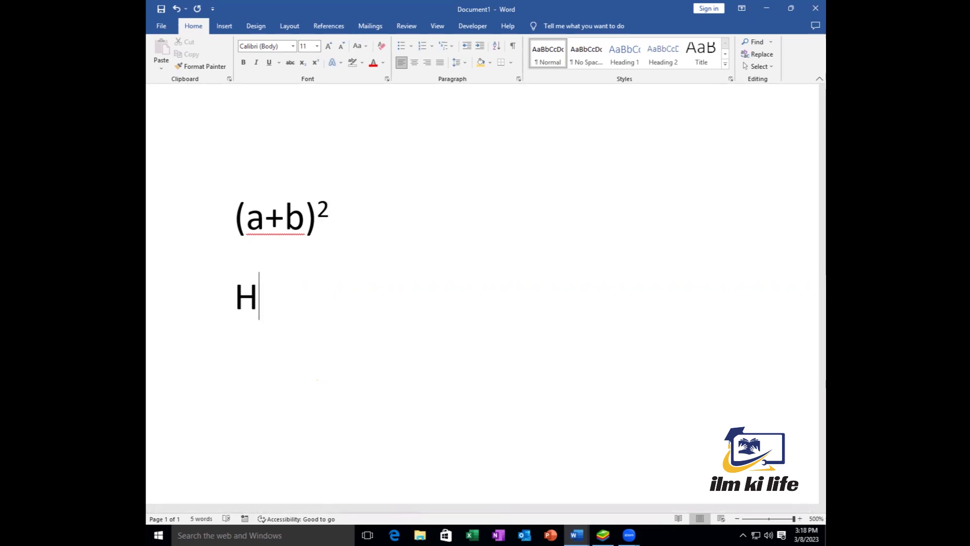
pyautogui.write('2O')
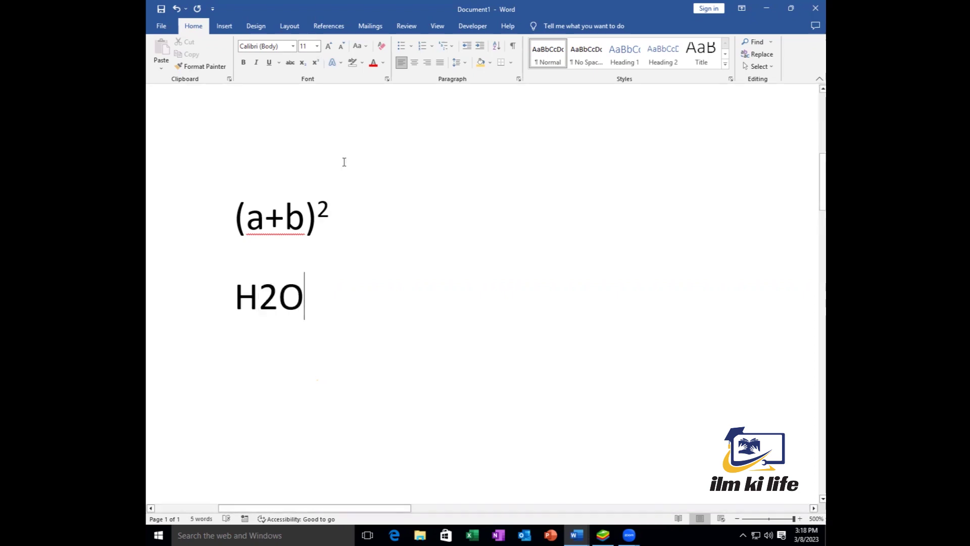
# Step: Format the 2 in H2O as subscript and select the whole formula line
pyautogui.moveTo(260, 295); pyautogui.dragTo(278, 295)
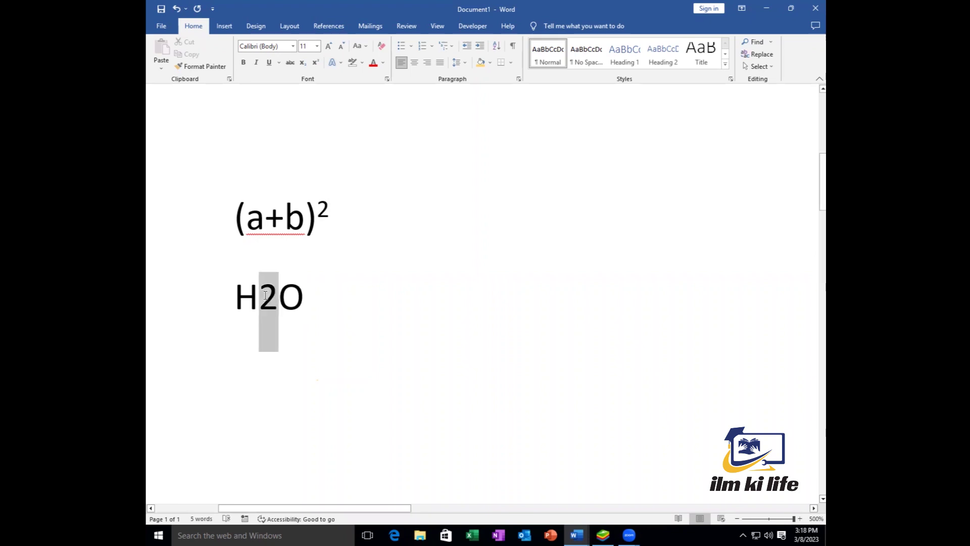
pyautogui.click(301, 66)
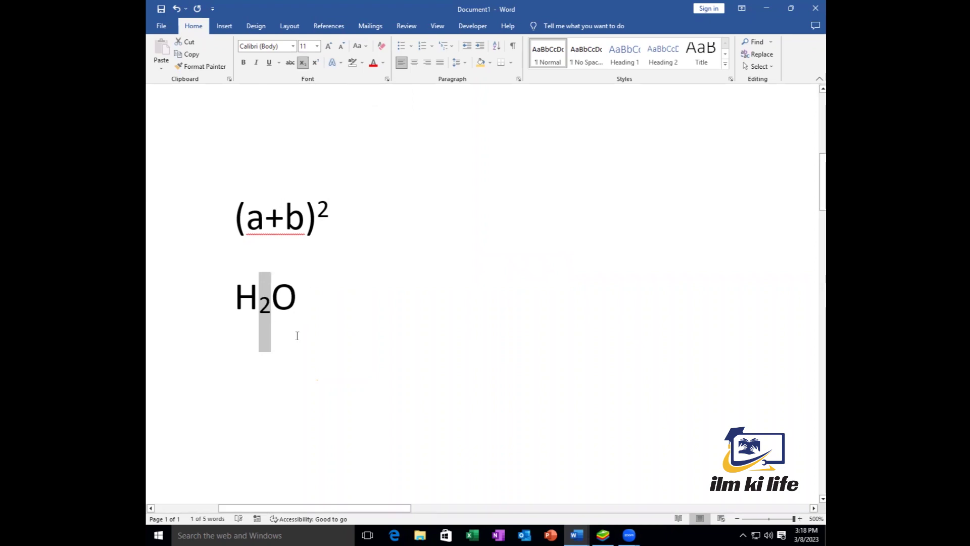
pyautogui.click(294, 313)
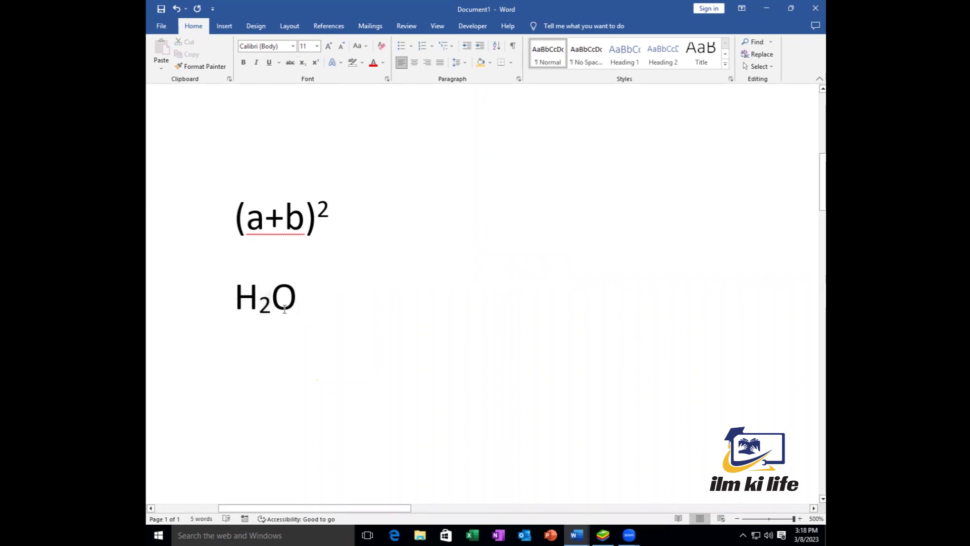
pyautogui.tripleClick(299, 307)
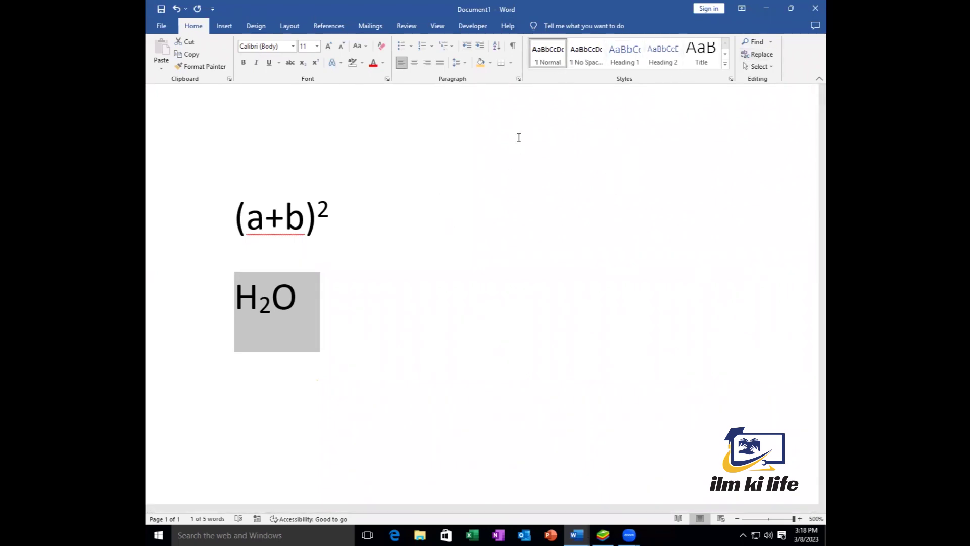
# Step: Return to the résumé document and apply the Intense Quote style to the Objective paragraph
pyautogui.click(577, 535)
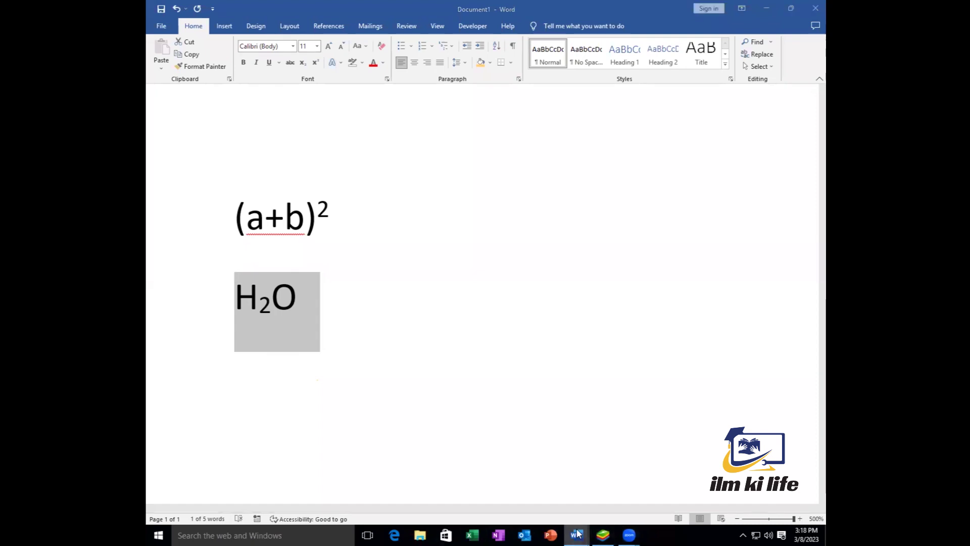
pyautogui.click(584, 508)
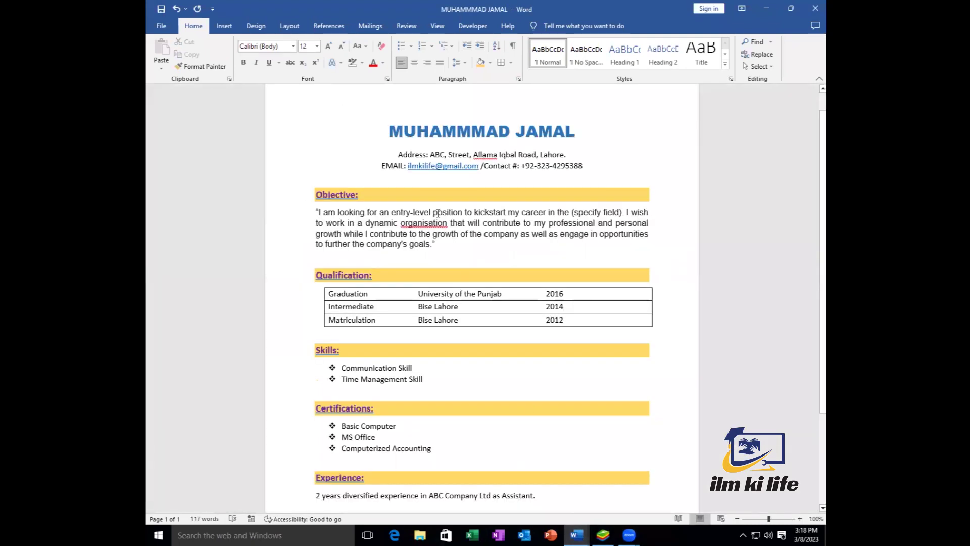
pyautogui.moveTo(445, 246); pyautogui.dragTo(331, 213)
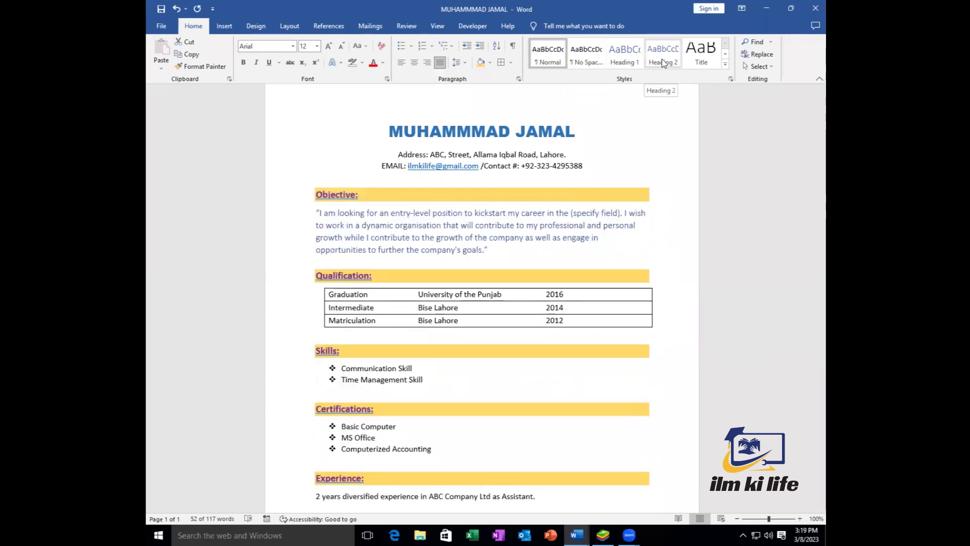
pyautogui.click(701, 61)
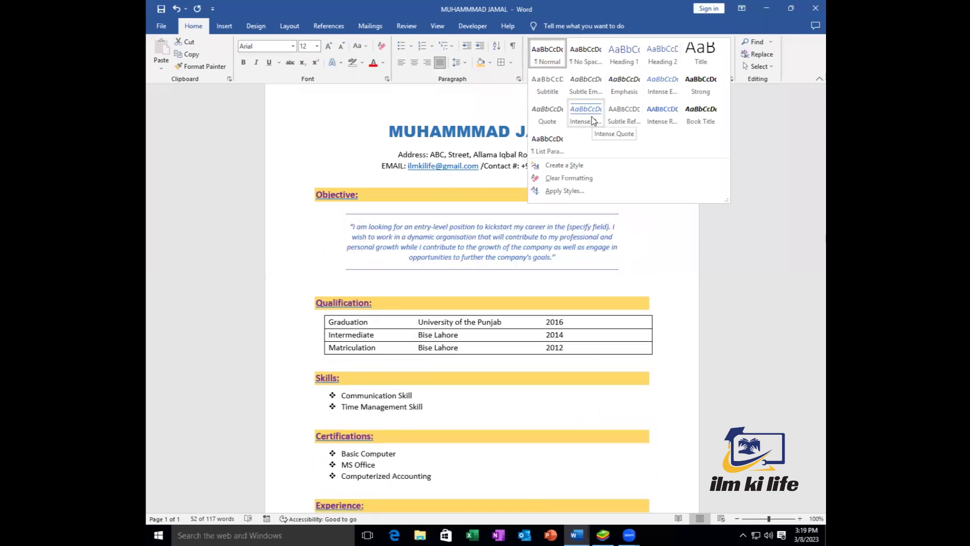
pyautogui.click(592, 117)
pyautogui.click(604, 268)
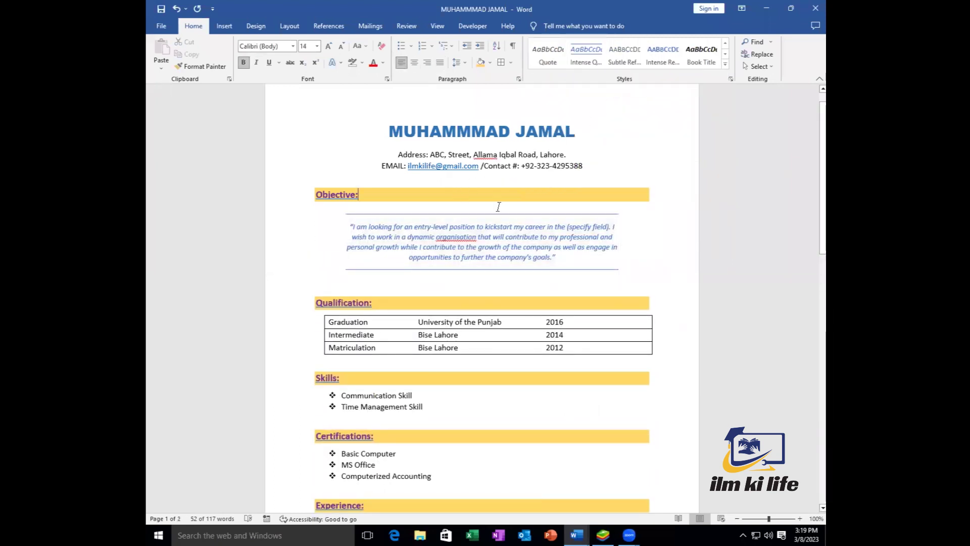
# Step: Center the Objective heading within its shaded bar
pyautogui.click(388, 192)
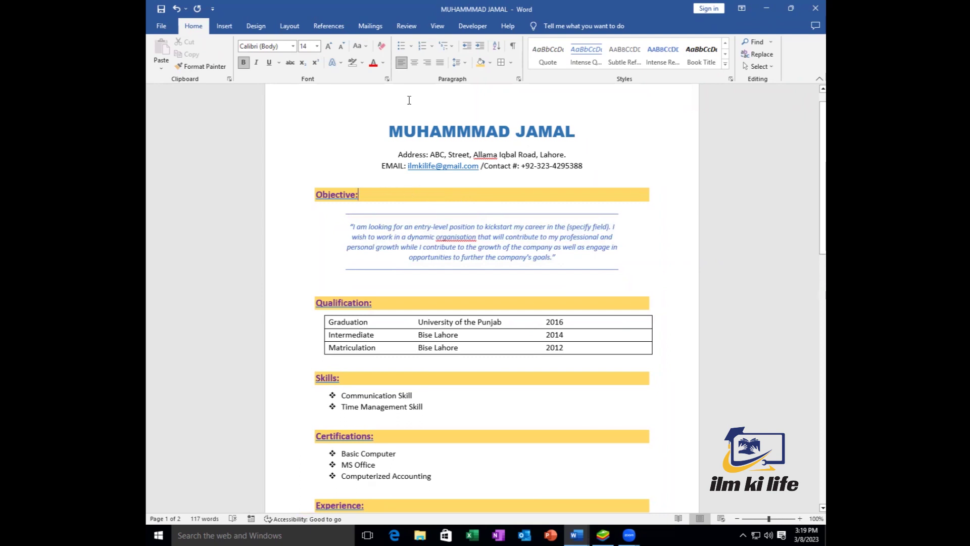
pyautogui.click(415, 62)
pyautogui.click(526, 283)
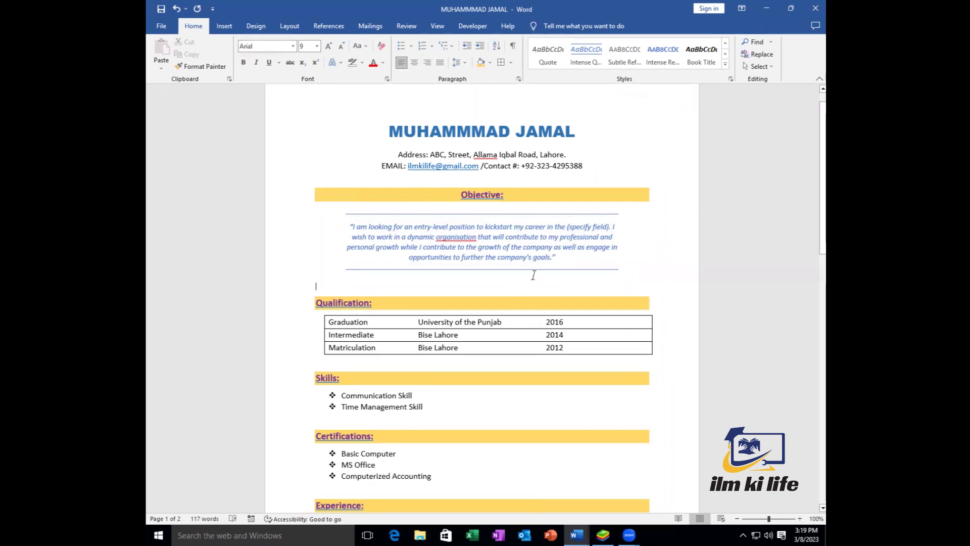
# Step: Apply the Intense Quote style to the Objective heading together with the paragraph beneath it
pyautogui.scroll(-2, 535, 280)
pyautogui.scroll(-1, 535, 280)
pyautogui.click(439, 176)
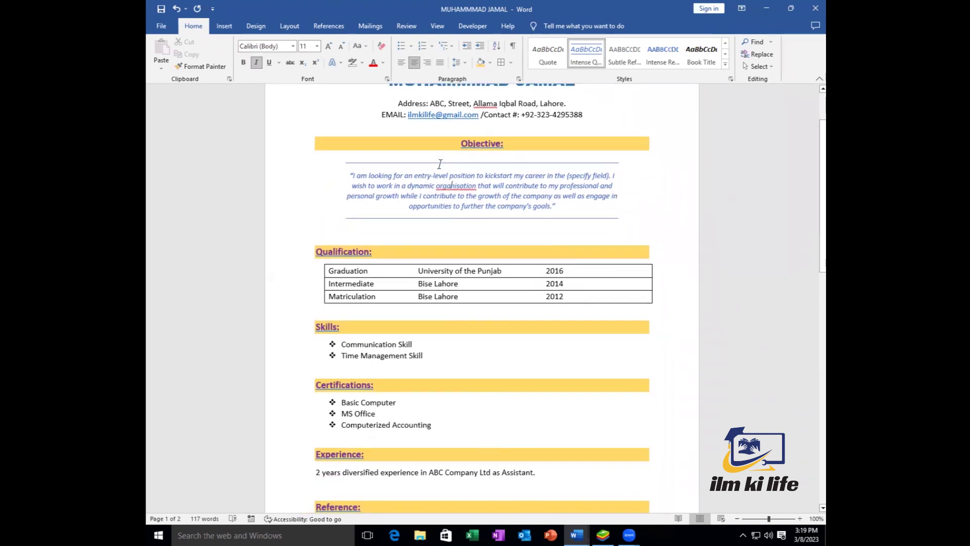
pyautogui.moveTo(604, 210); pyautogui.dragTo(424, 152)
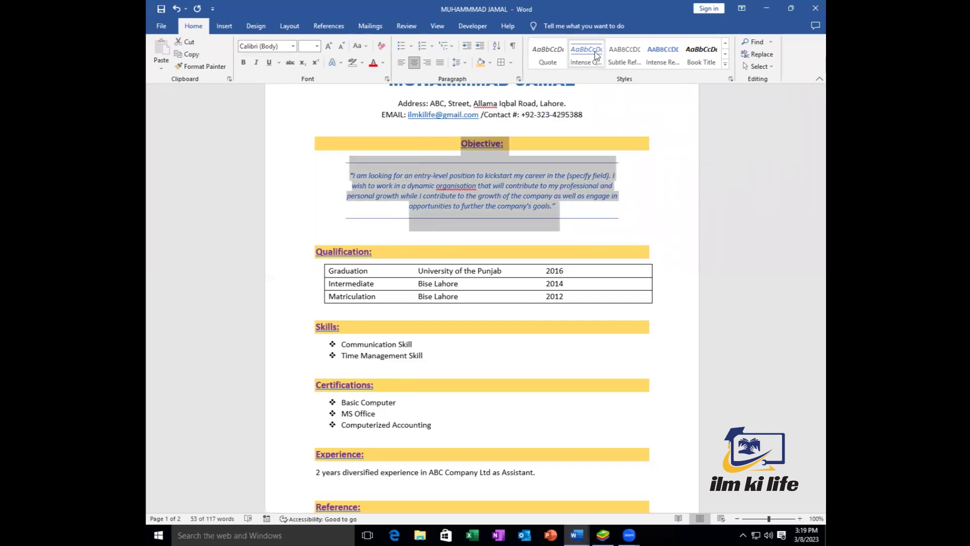
pyautogui.click(597, 56)
pyautogui.click(533, 163)
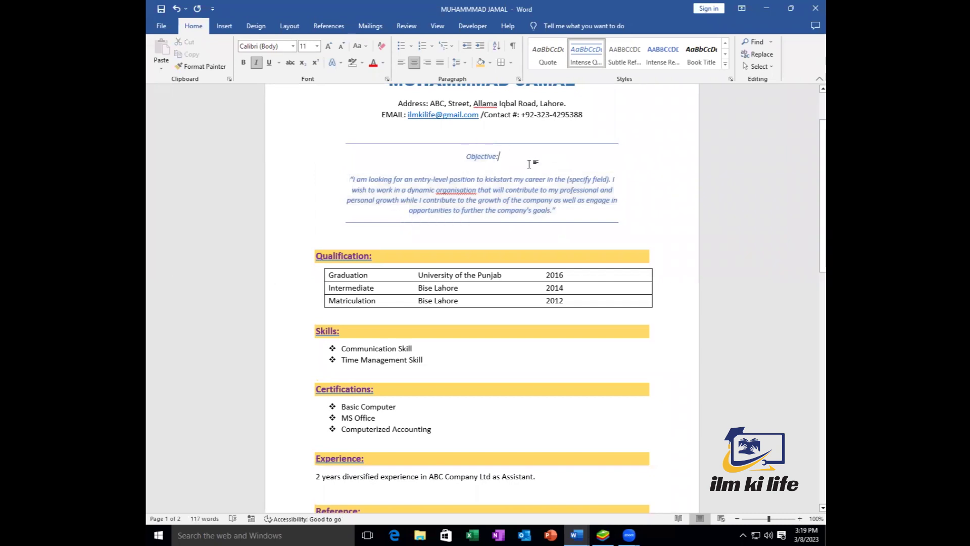
# Step: Enlarge the Objective heading to 16 pt and make it bold
pyautogui.doubleClick(480, 156)
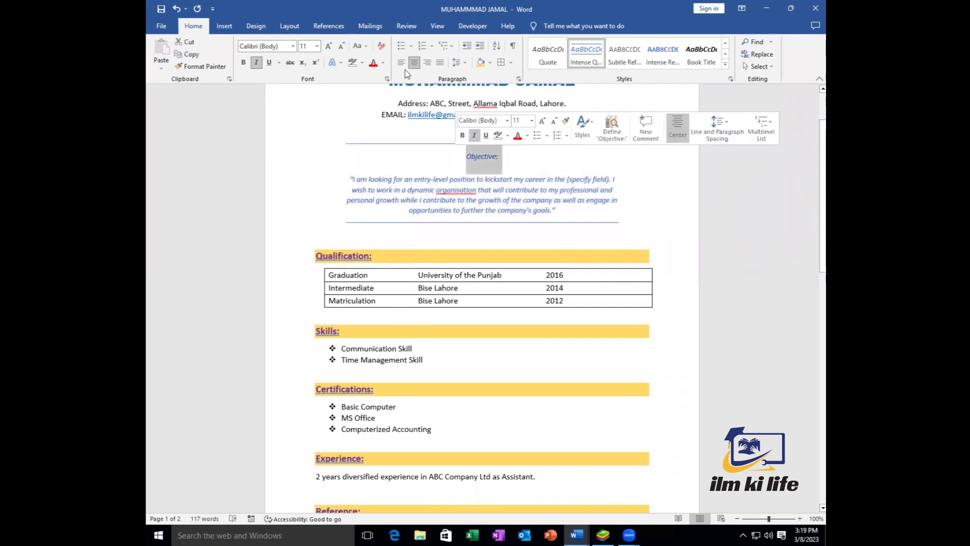
pyautogui.click(329, 46)
pyautogui.click(329, 46)
pyautogui.click(329, 46)
pyautogui.click(330, 46)
pyautogui.click(329, 46)
pyautogui.click(329, 46)
pyautogui.click(342, 46)
pyautogui.click(341, 47)
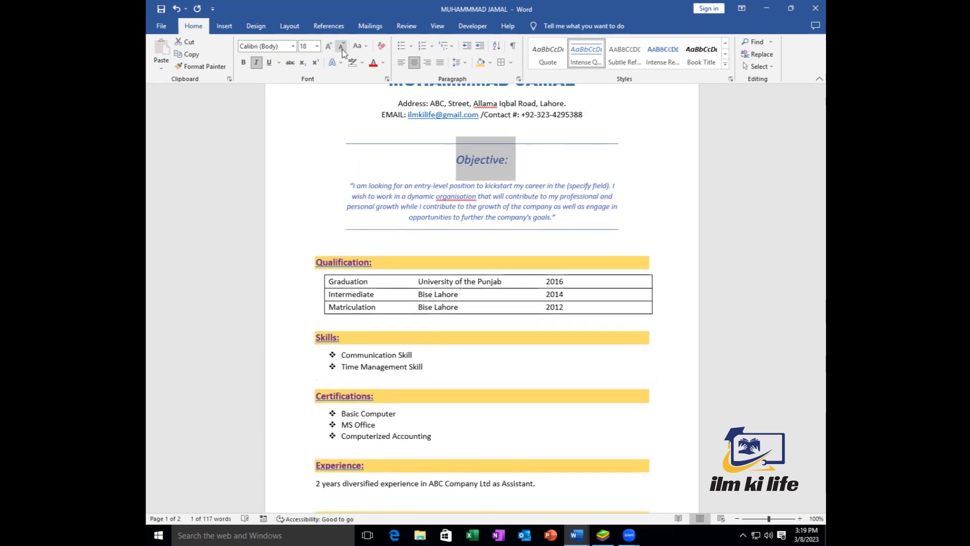
pyautogui.click(341, 47)
pyautogui.click(243, 63)
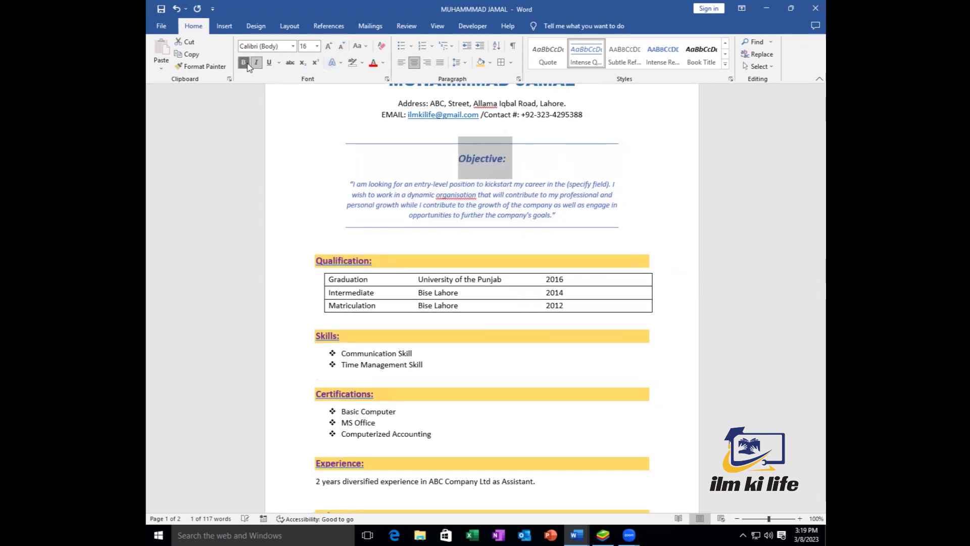
pyautogui.click(374, 161)
# Step: Preview how the résumé will print, then return to editing
pyautogui.scroll(-1, 545, 202)
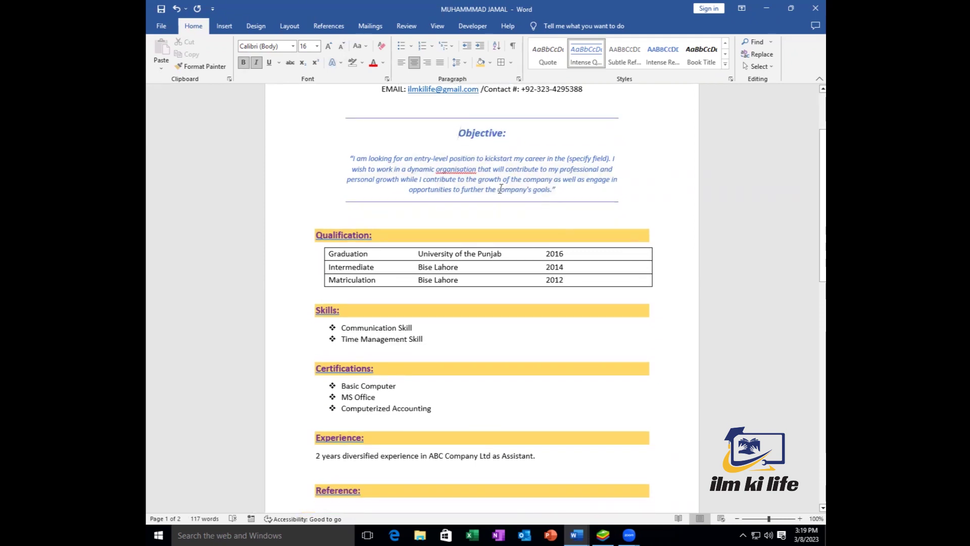
pyautogui.hotkey('ctrl', 'p')
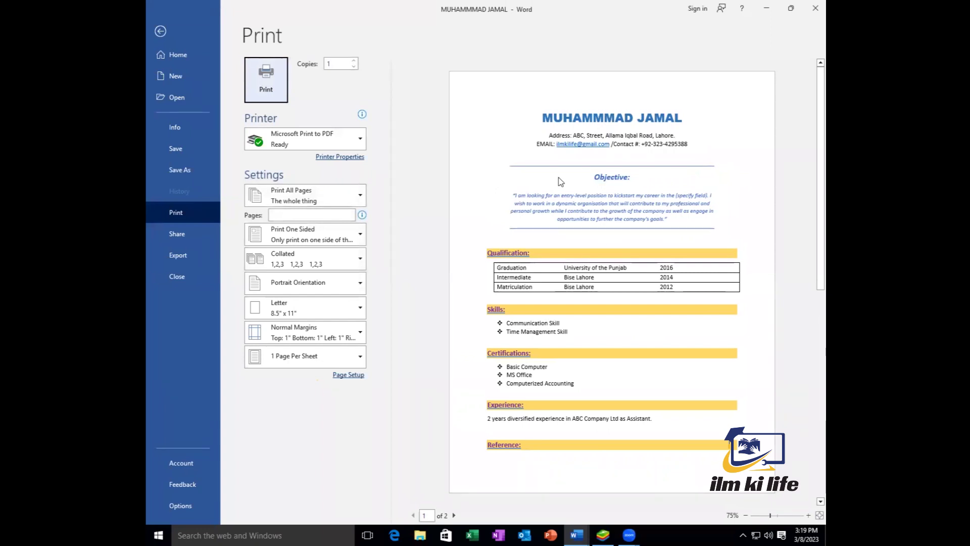
pyautogui.click(161, 33)
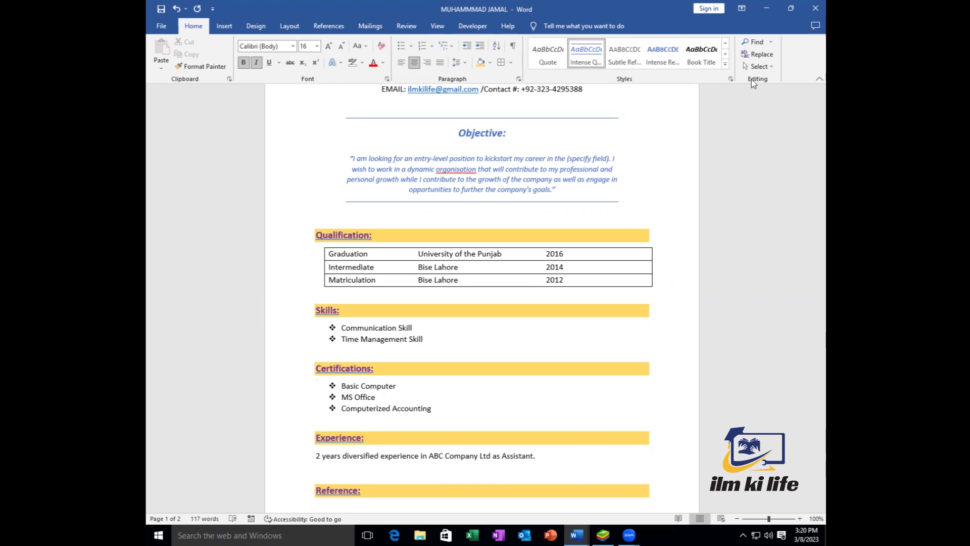
# Step: Search the résumé for PUNJAB, go to the match in the Qualification table and close the search
pyautogui.hotkey('ctrl', 'f')
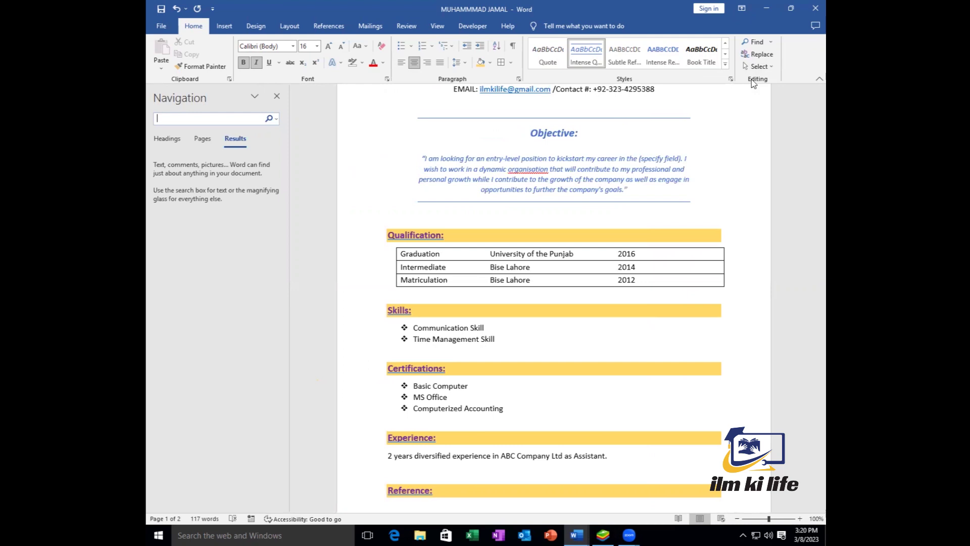
pyautogui.write('PUNJ')
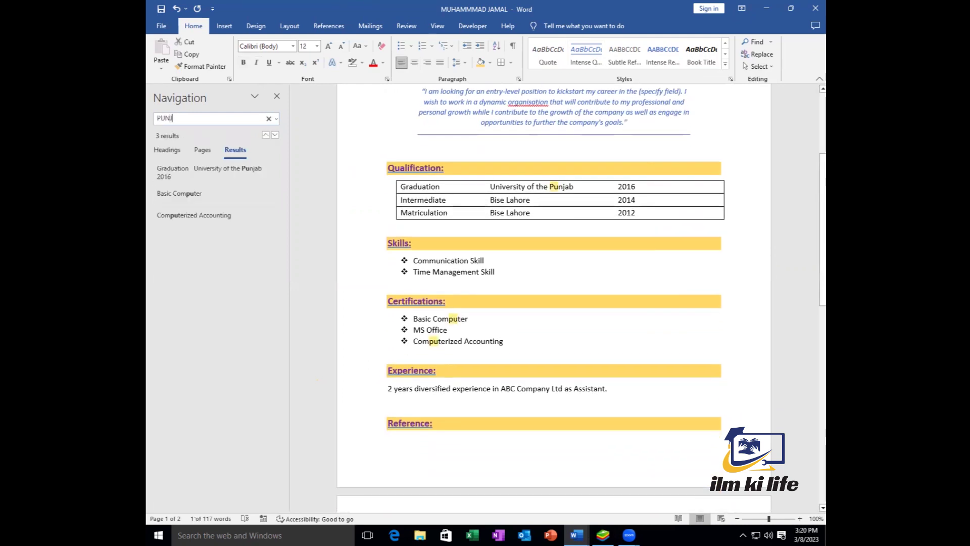
pyautogui.write('AB')
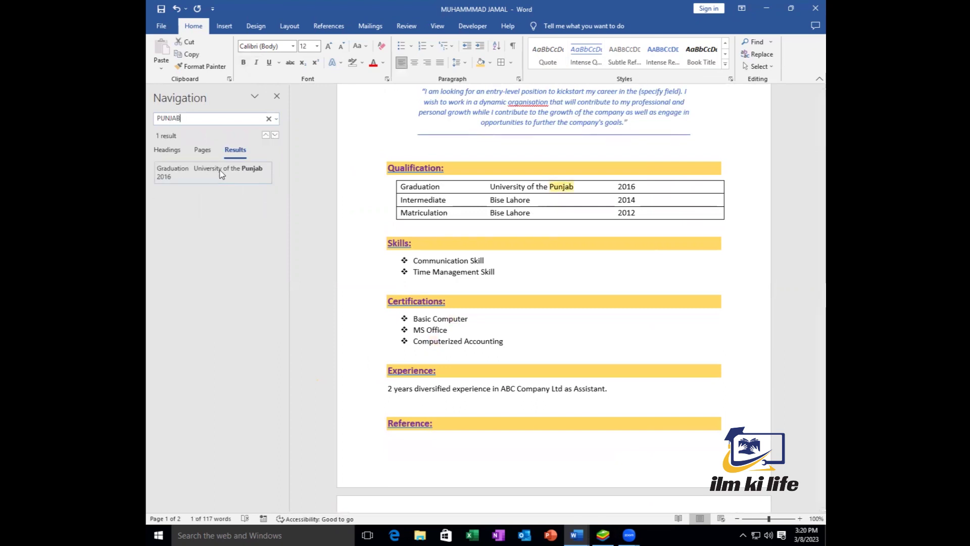
pyautogui.click(223, 173)
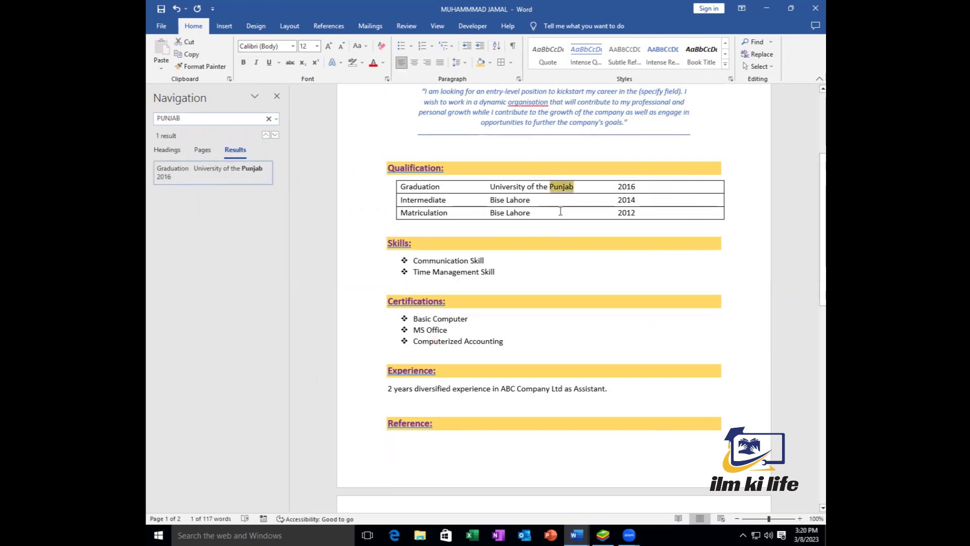
pyautogui.scroll(-6, 560, 213)
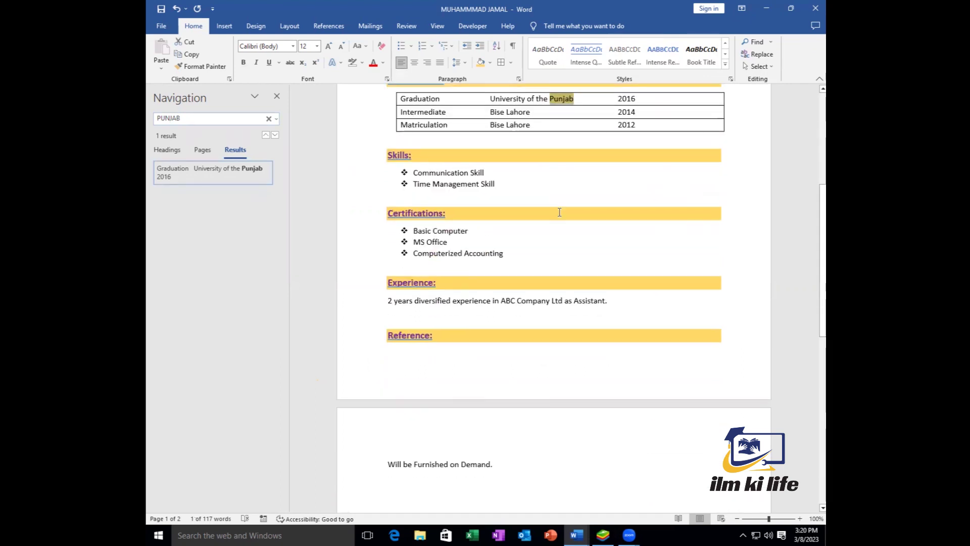
pyautogui.scroll(11, 560, 214)
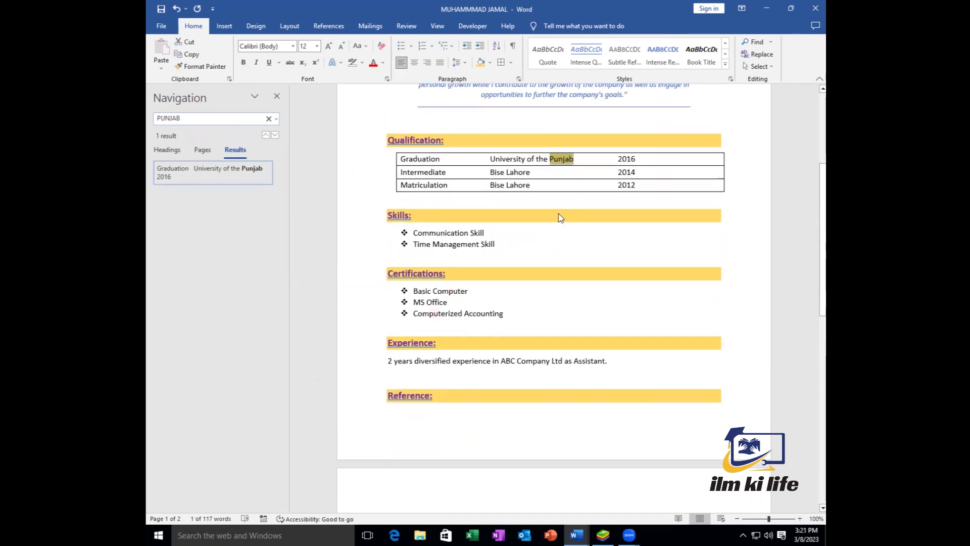
pyautogui.scroll(1, 559, 212)
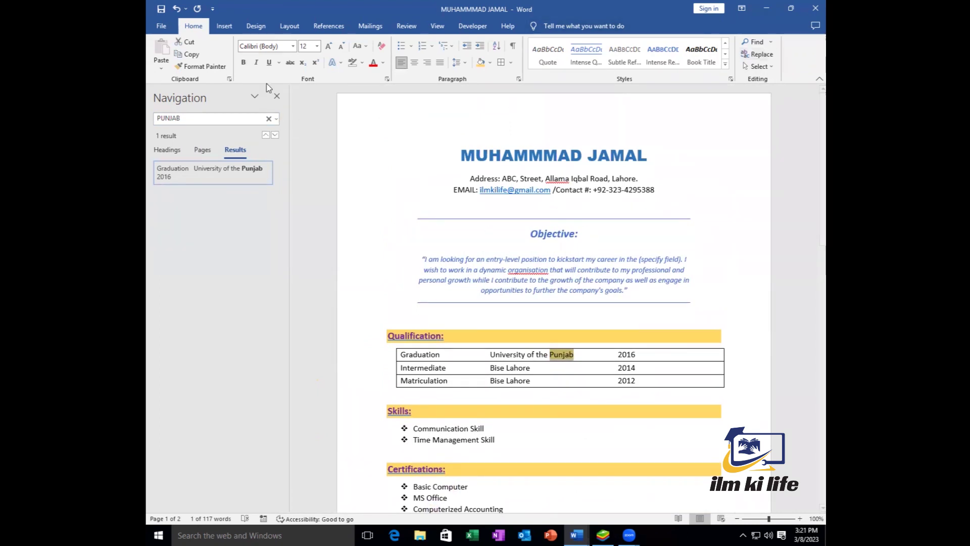
pyautogui.click(277, 97)
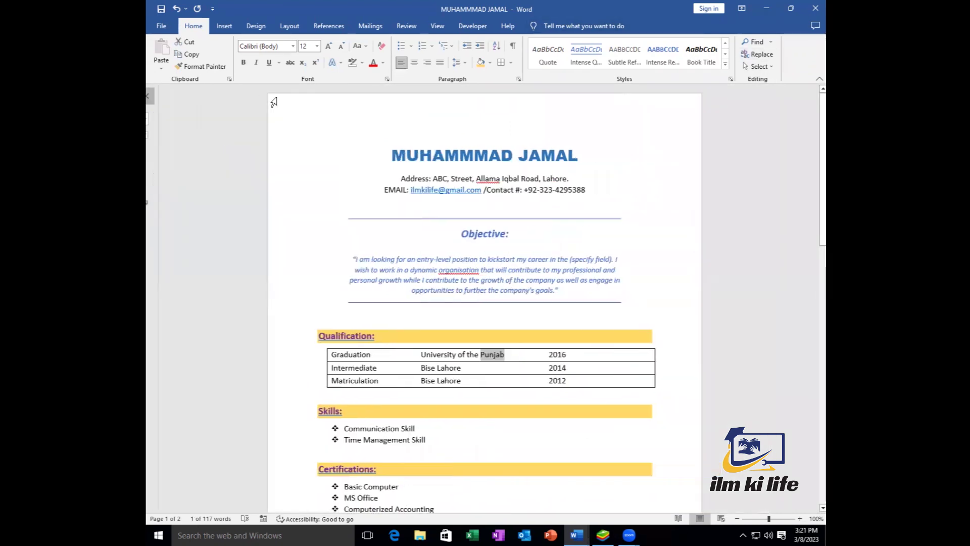
# Step: Run Find again with the selected word Punjab and close the search
pyautogui.click(770, 43)
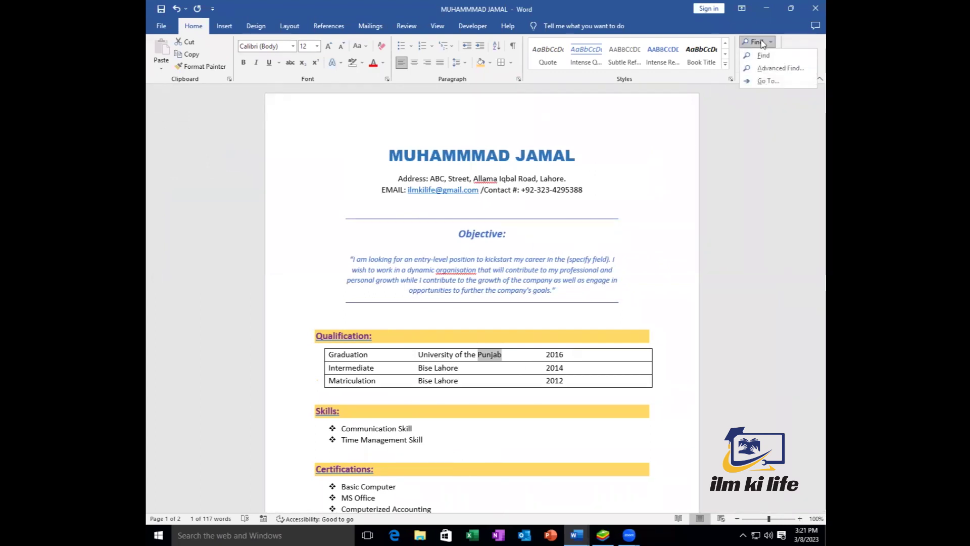
pyautogui.click(764, 55)
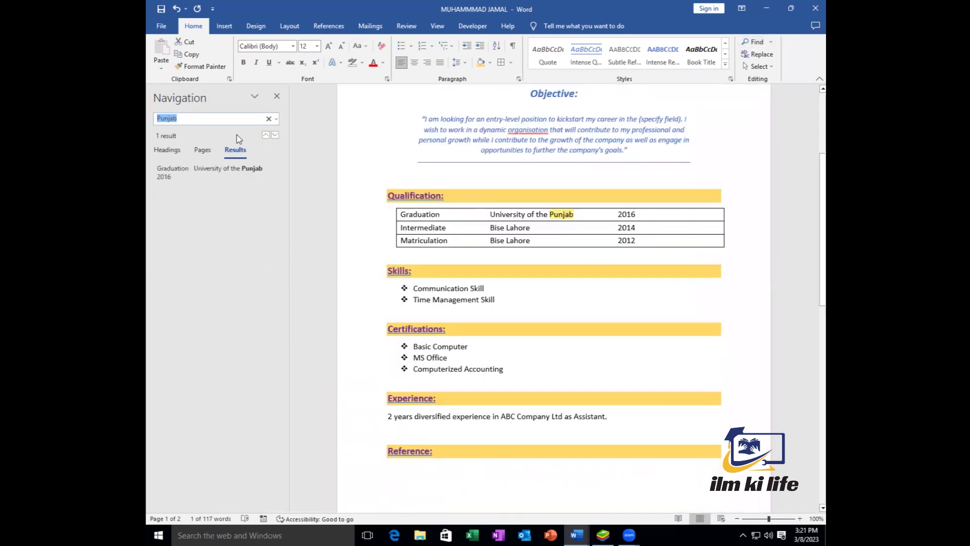
pyautogui.click(277, 96)
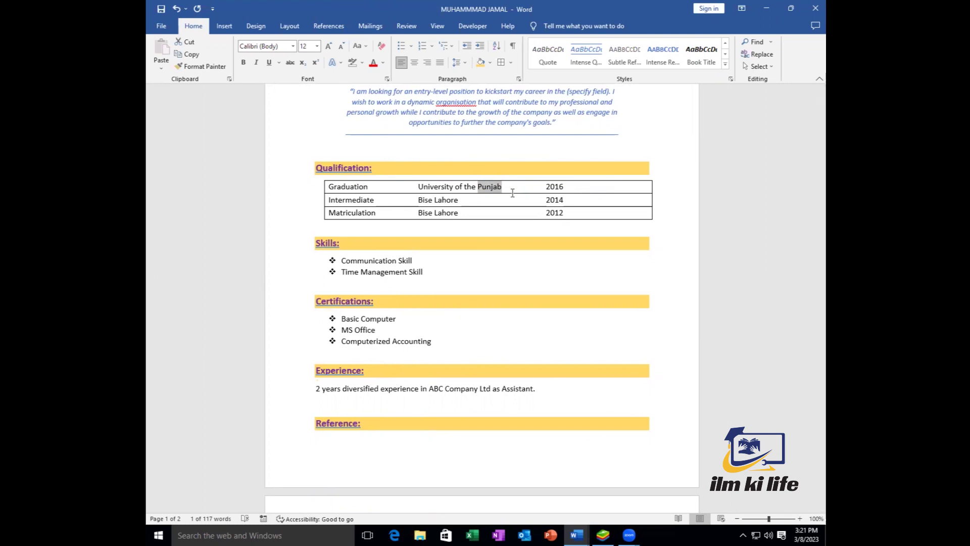
# Step: Replace every occurrence of Punjab with Lahore, continuing the replacement from the beginning of the document
pyautogui.hotkey('ctrl', 'h')
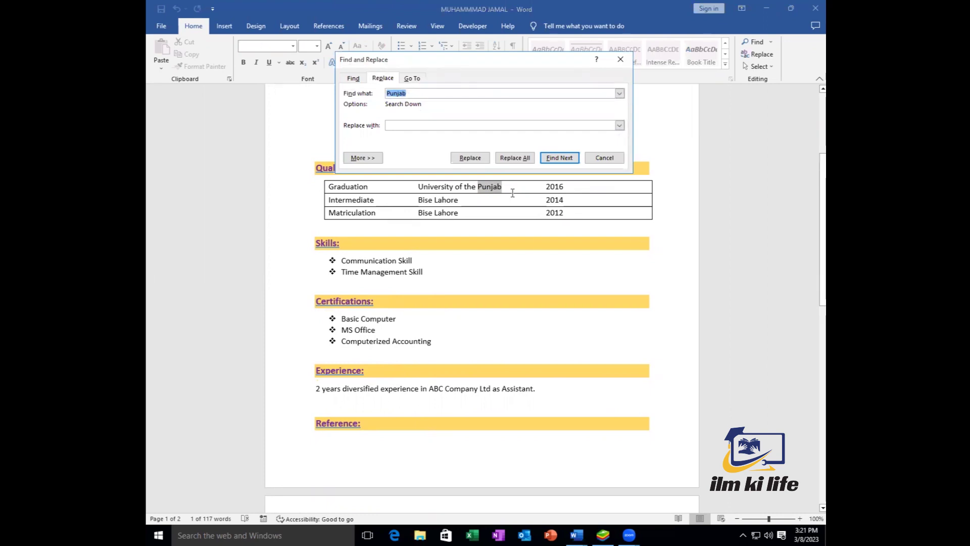
pyautogui.click(423, 126)
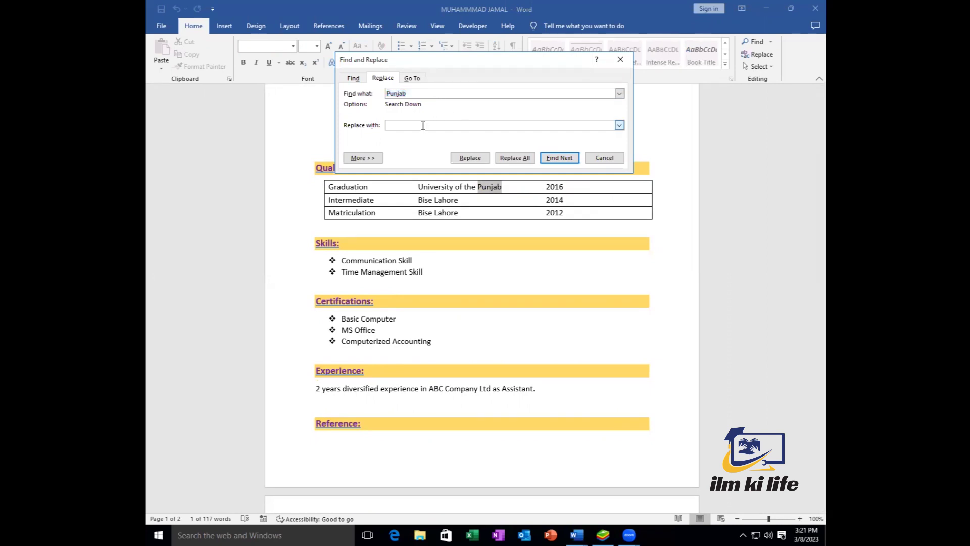
pyautogui.write('Lahore')
pyautogui.click(511, 158)
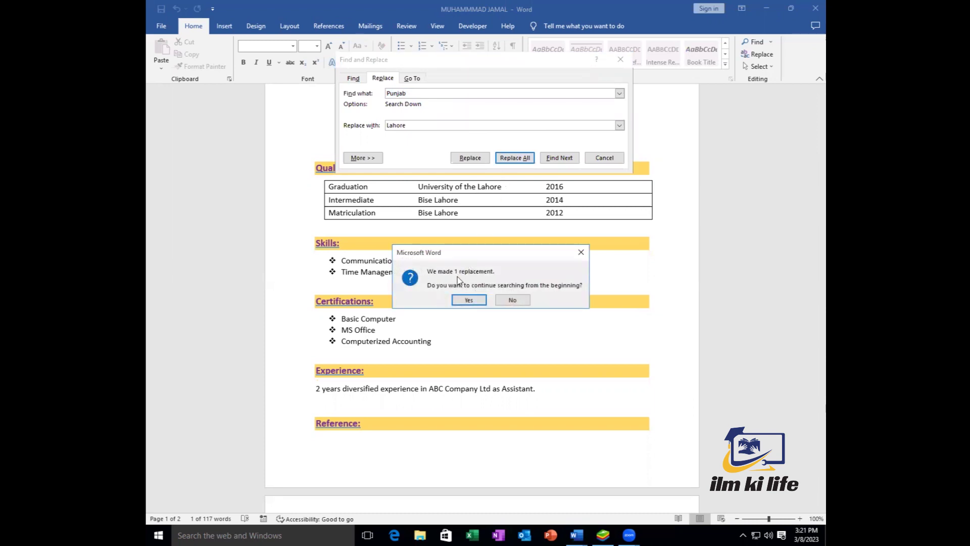
pyautogui.click(469, 301)
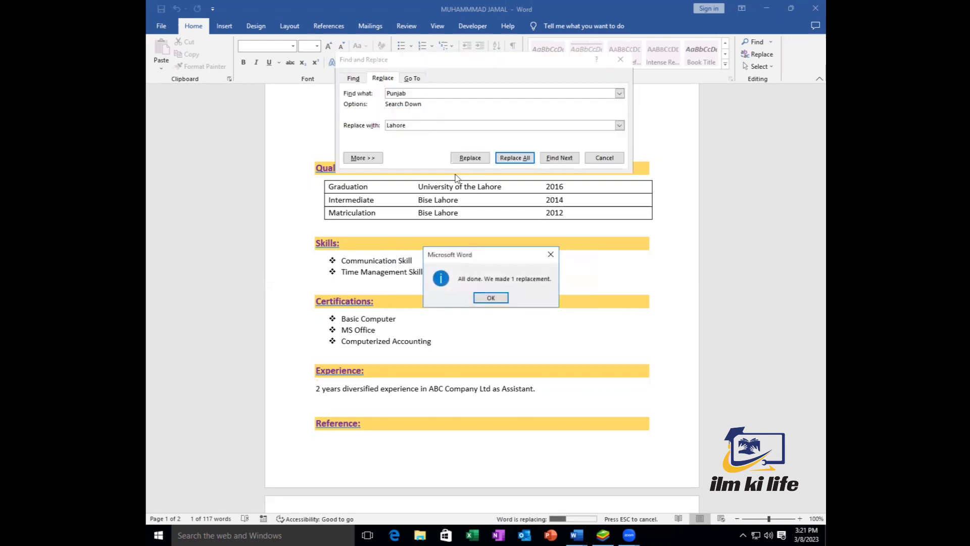
pyautogui.click(496, 302)
pyautogui.scroll(-3, 457, 217)
pyautogui.scroll(6, 469, 243)
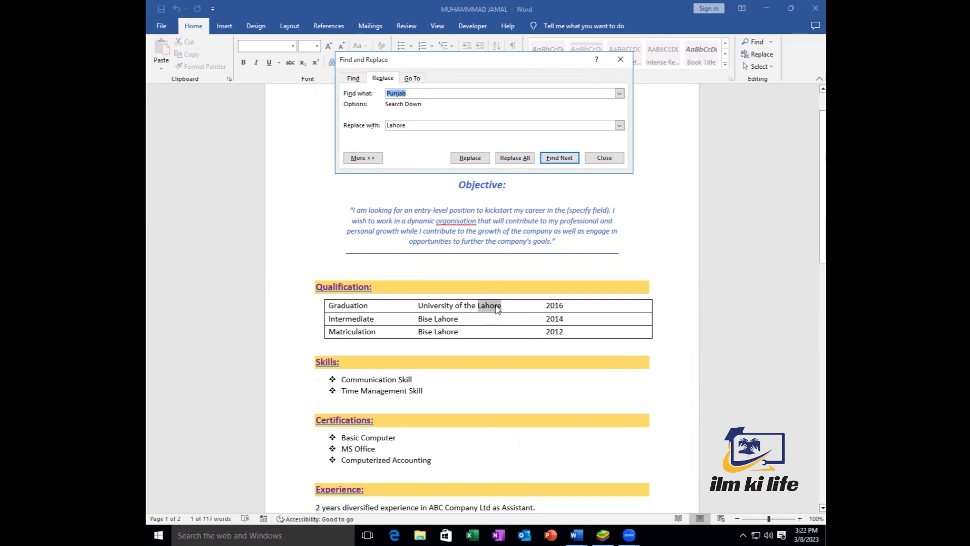
# Step: Undo the replacement with Lahore and the Objective heading's bold formatting, and close the Find and Replace dialog
pyautogui.click(506, 304)
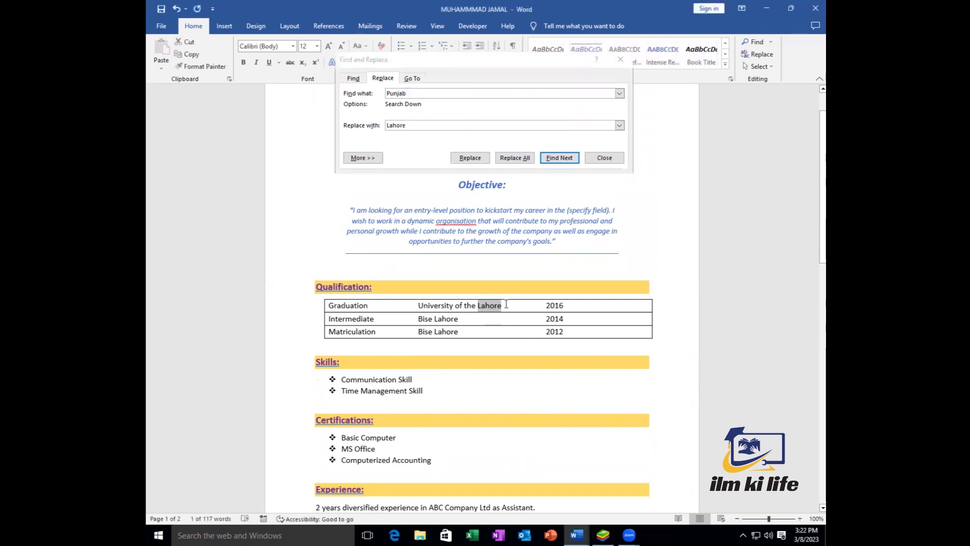
pyautogui.hotkey('ctrl', 'z')
pyautogui.hotkey('ctrl', 'z')
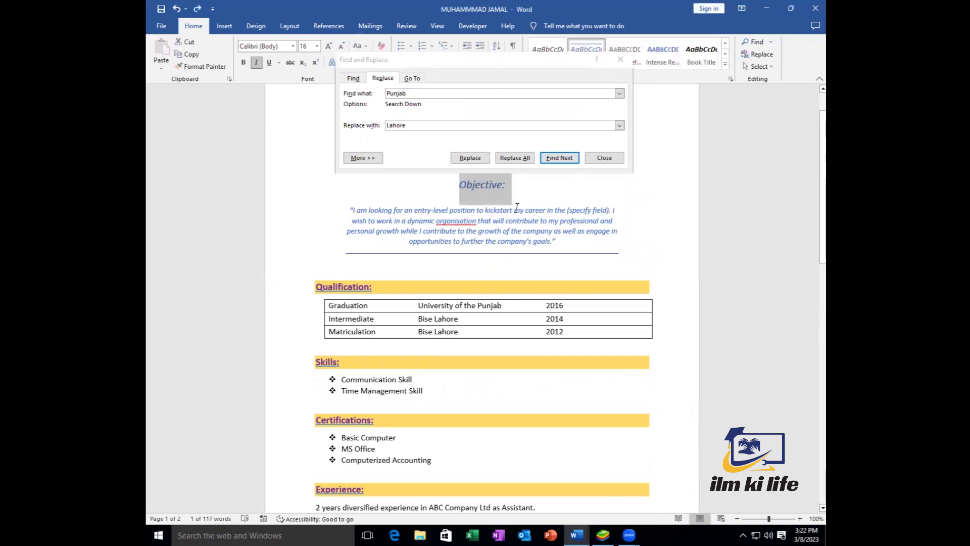
pyautogui.scroll(2, 506, 304)
pyautogui.click(620, 61)
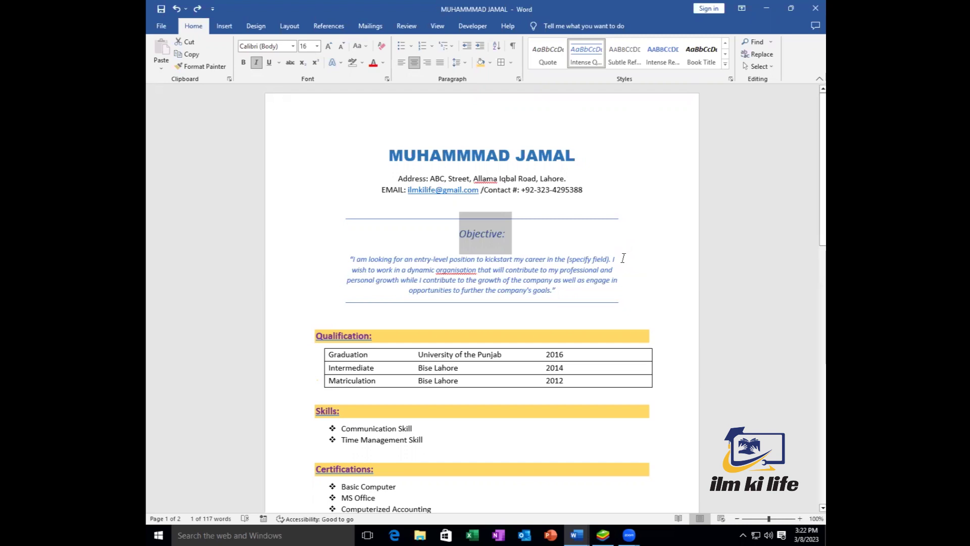
pyautogui.scroll(-1, 613, 303)
pyautogui.scroll(-4, 613, 303)
pyautogui.scroll(3, 610, 302)
pyautogui.scroll(2, 608, 302)
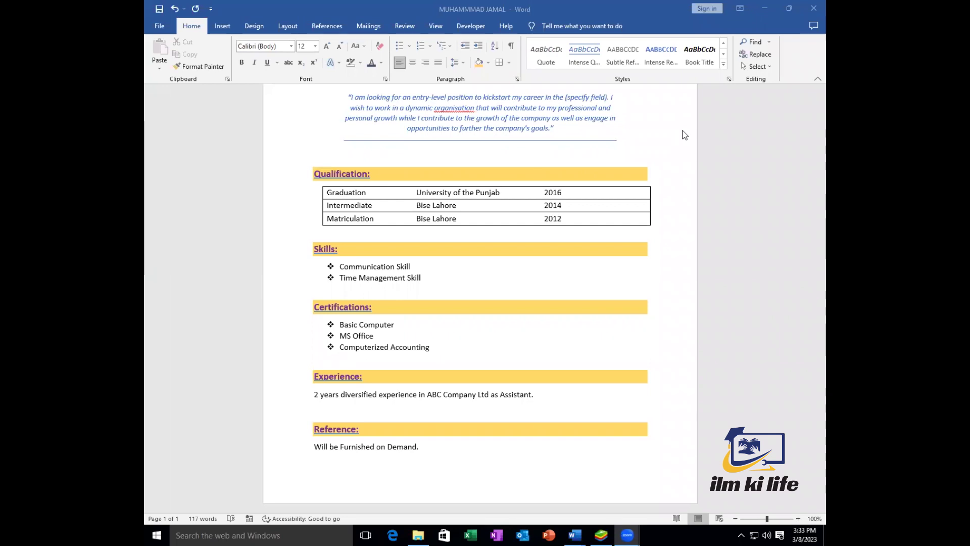
# Step: Minimize the open windows, switch to Chrome and search Google for "letter format"
pyautogui.click(764, 8)
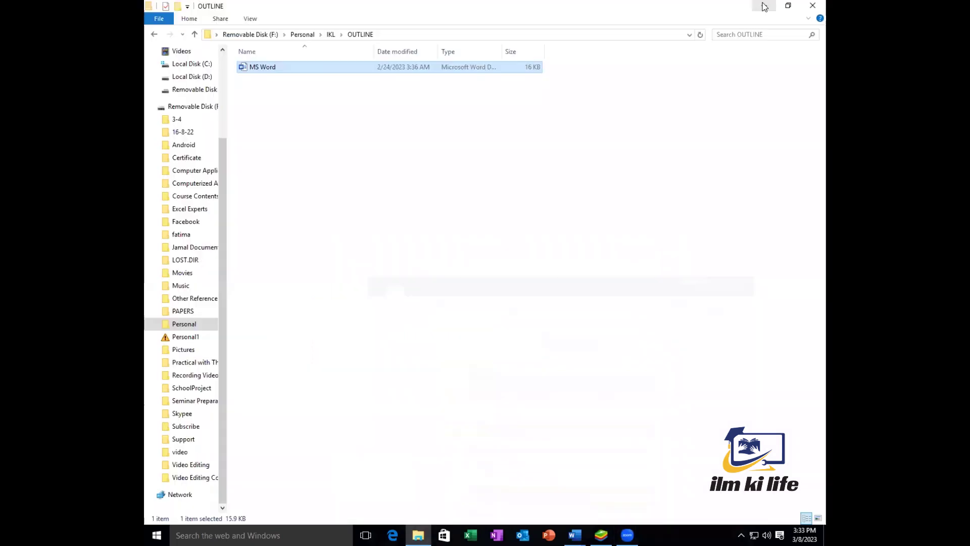
pyautogui.click(765, 8)
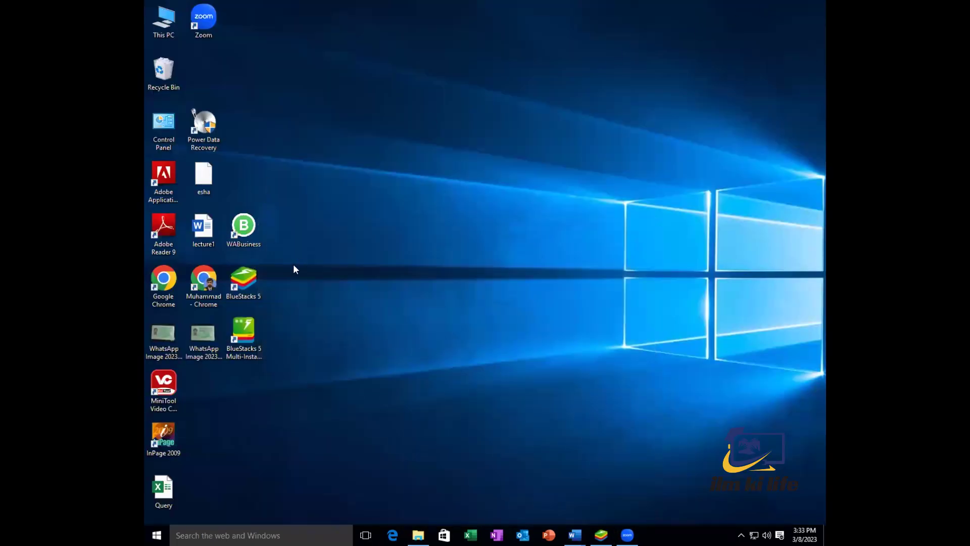
pyautogui.doubleClick(205, 289)
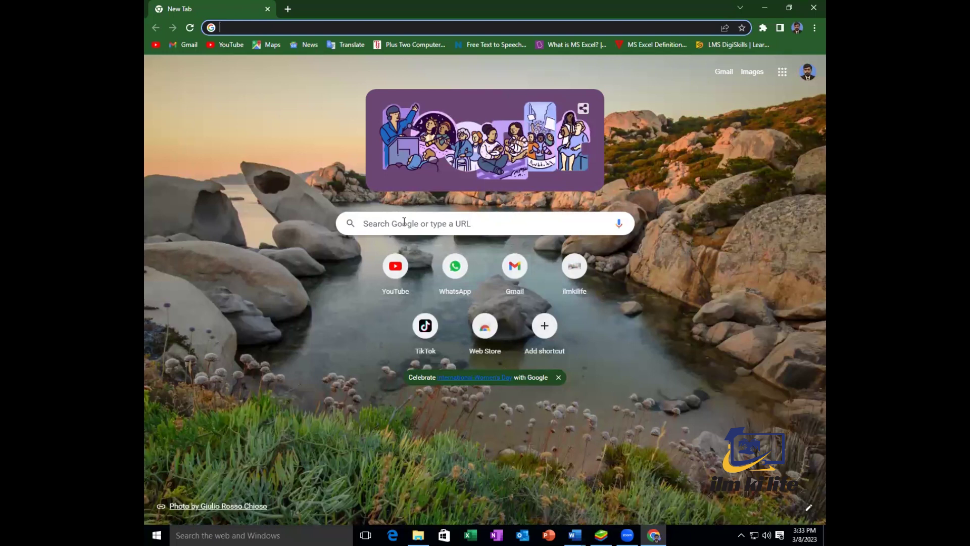
pyautogui.click(427, 227)
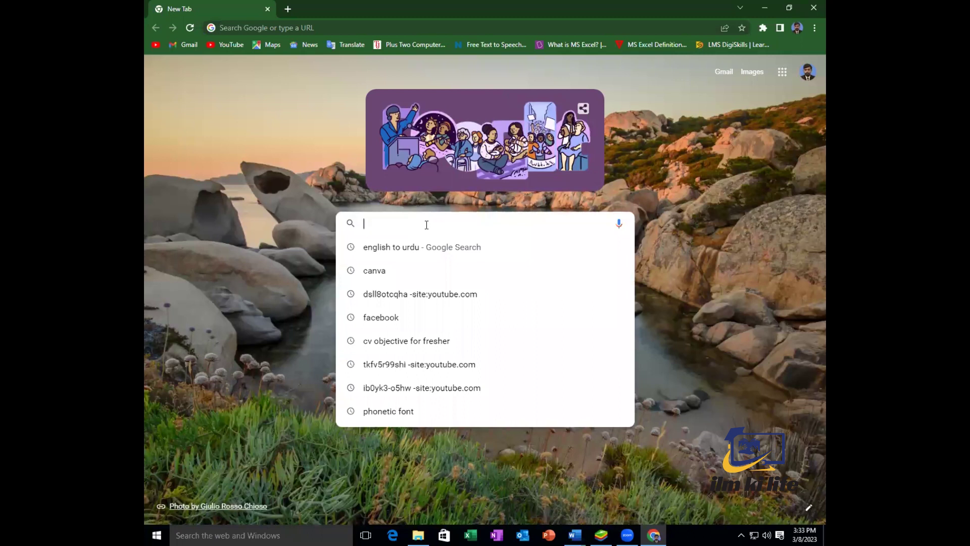
pyautogui.write('letter')
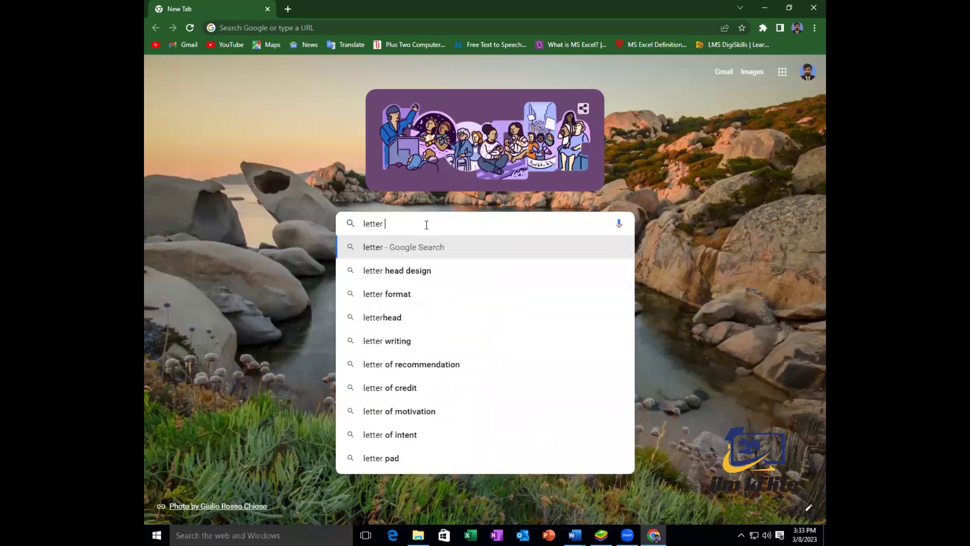
pyautogui.press('Down')
pyautogui.press('Down')
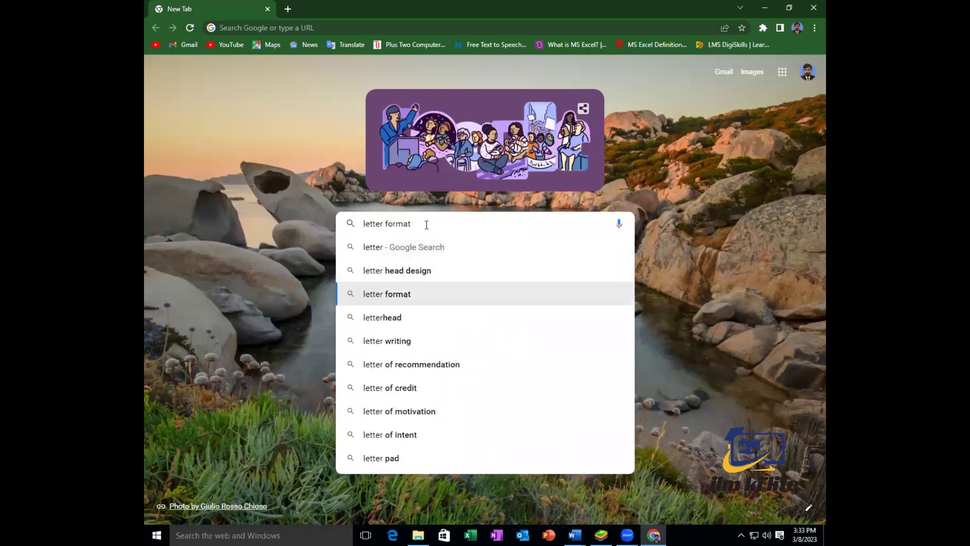
pyautogui.press('Return')
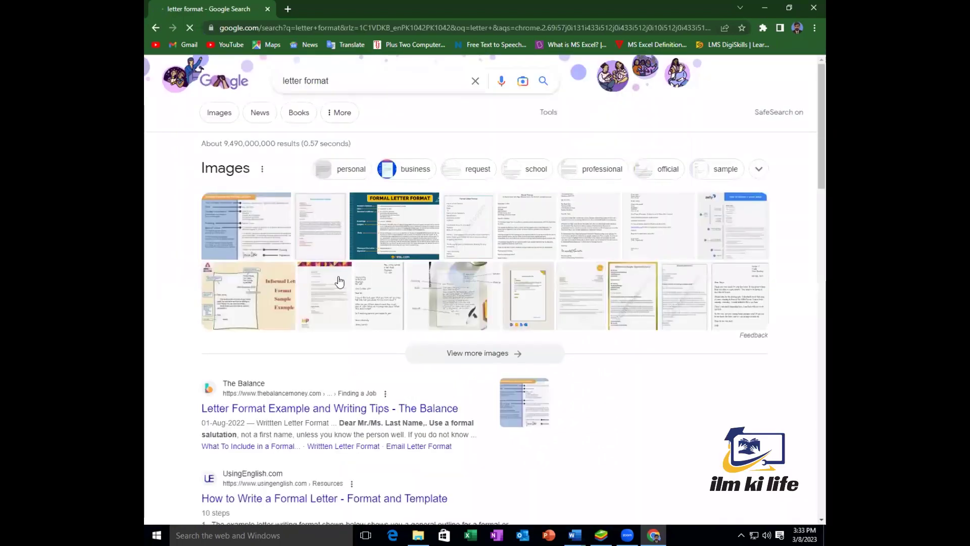
# Step: Open the UsingEnglish.com result "How to Write a Formal Letter - Format and Template" and examine the sample letter's layout
pyautogui.scroll(-2, 296, 386)
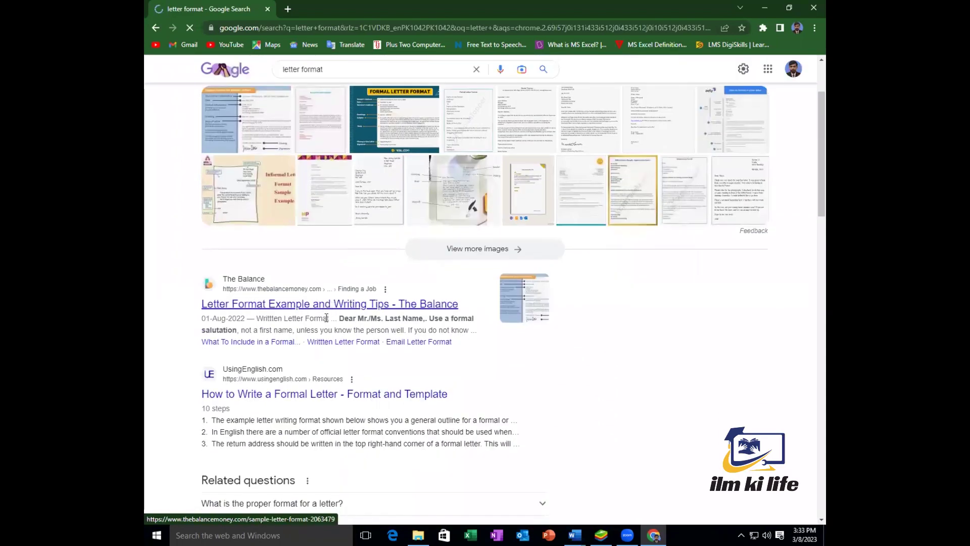
pyautogui.scroll(-1, 319, 398)
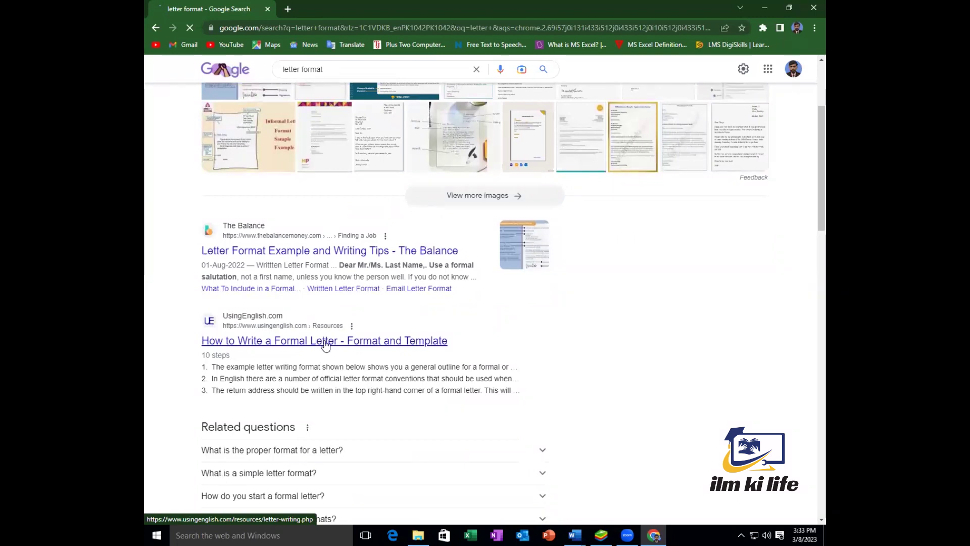
pyautogui.click(324, 347)
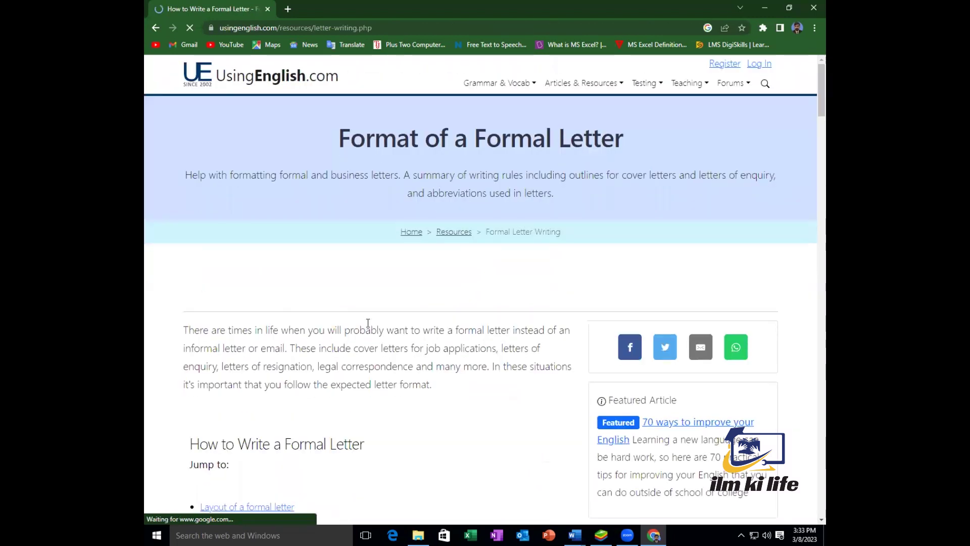
pyautogui.scroll(-13, 374, 336)
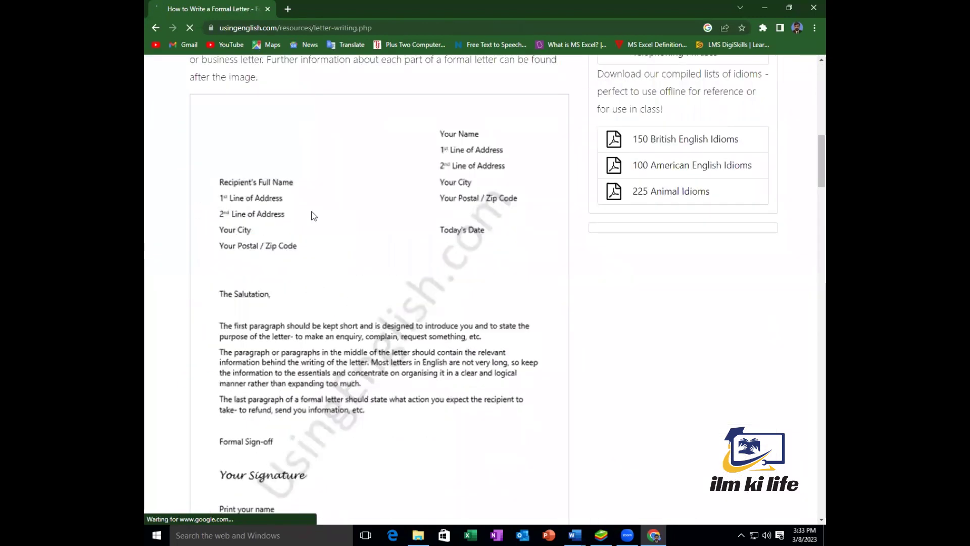
pyautogui.scroll(-1, 383, 352)
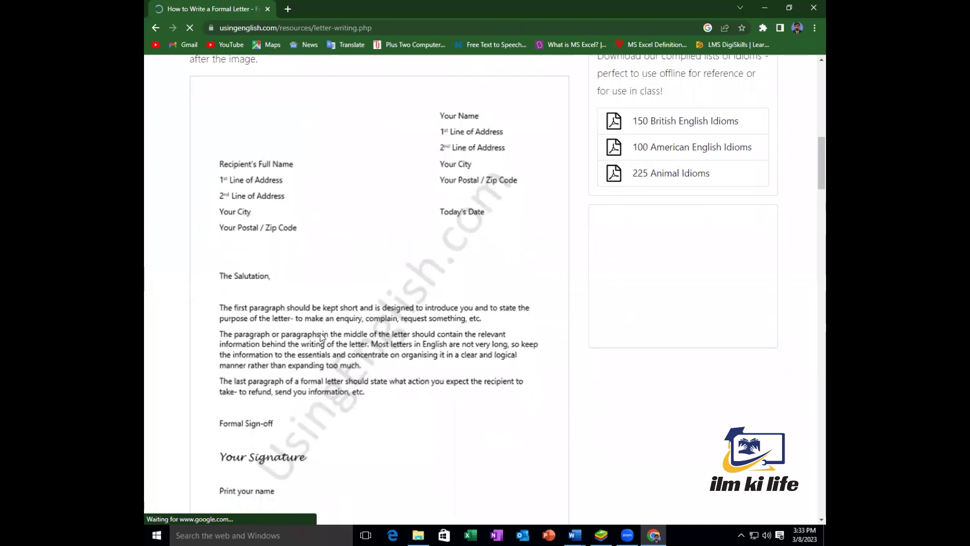
pyautogui.scroll(1, 384, 346)
pyautogui.scroll(-1, 385, 338)
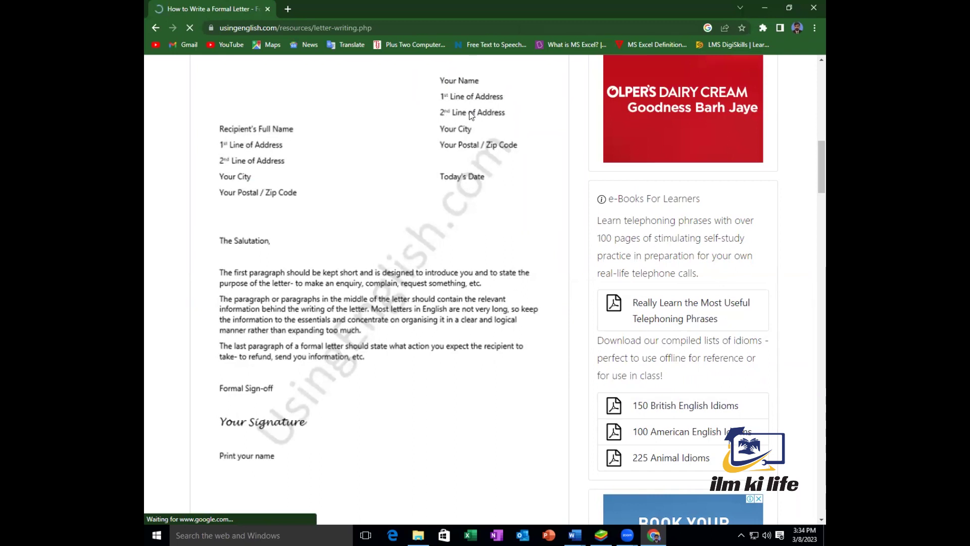
# Step: Switch to Document1 in Word and delete the date and both formulas to empty the page
pyautogui.click(576, 535)
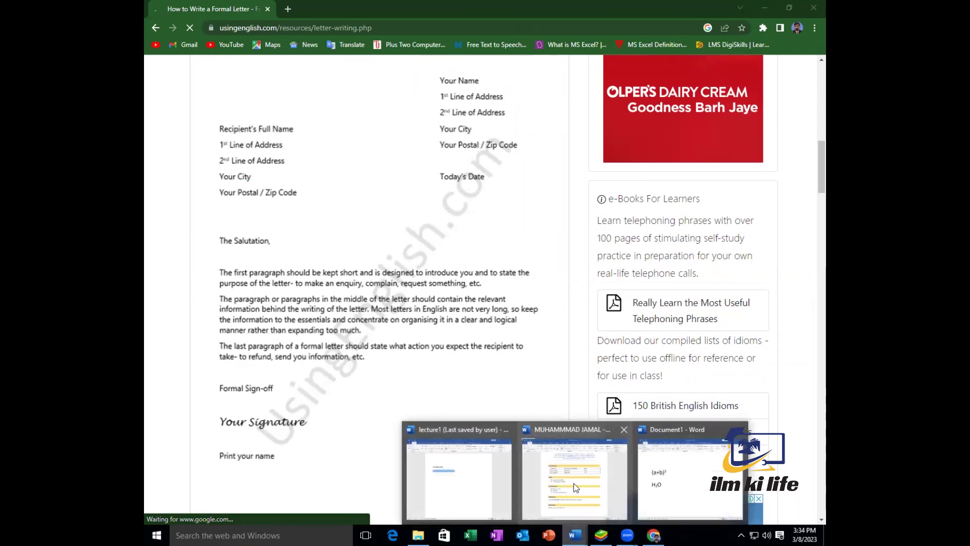
pyautogui.click(692, 472)
pyautogui.click(314, 339)
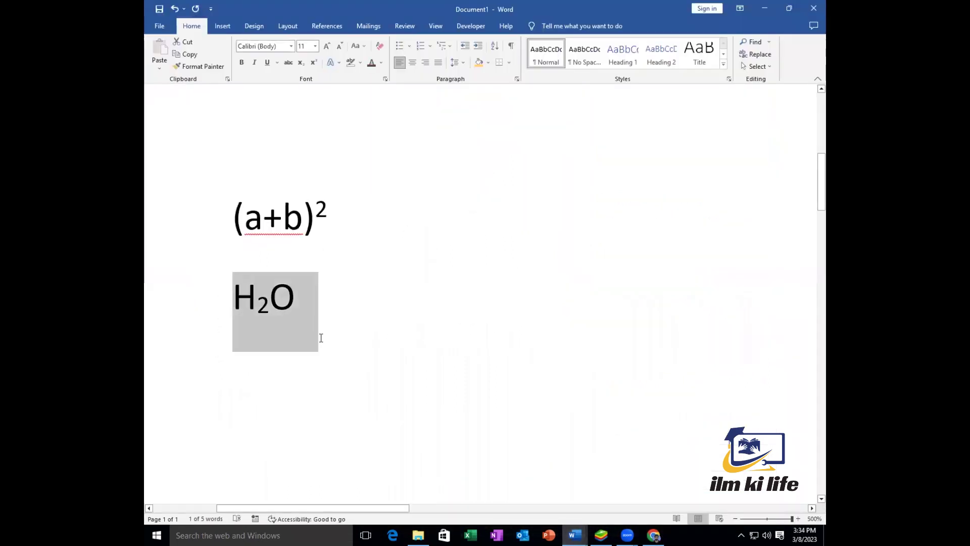
pyautogui.click(736, 519)
pyautogui.click(735, 518)
pyautogui.click(735, 519)
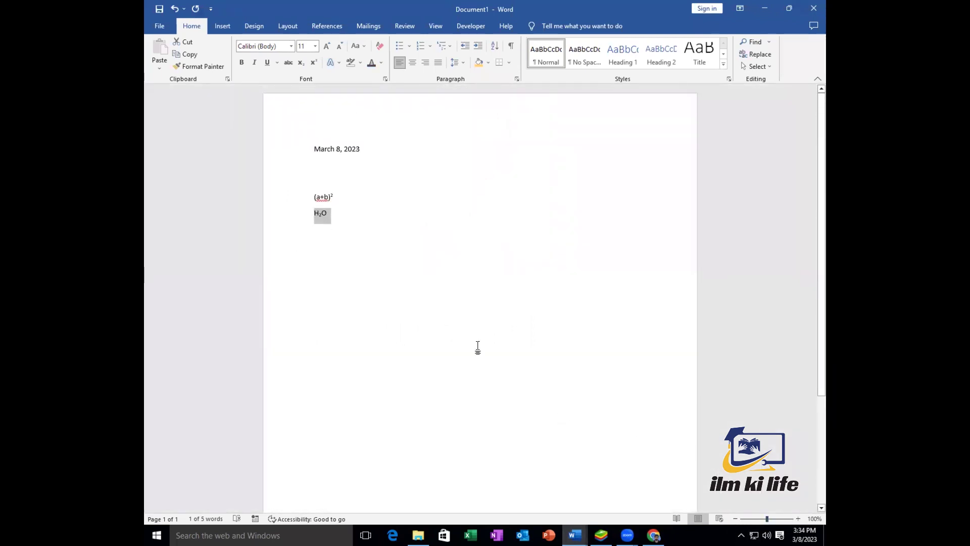
pyautogui.moveTo(348, 238); pyautogui.dragTo(315, 144)
pyautogui.press('Delete')
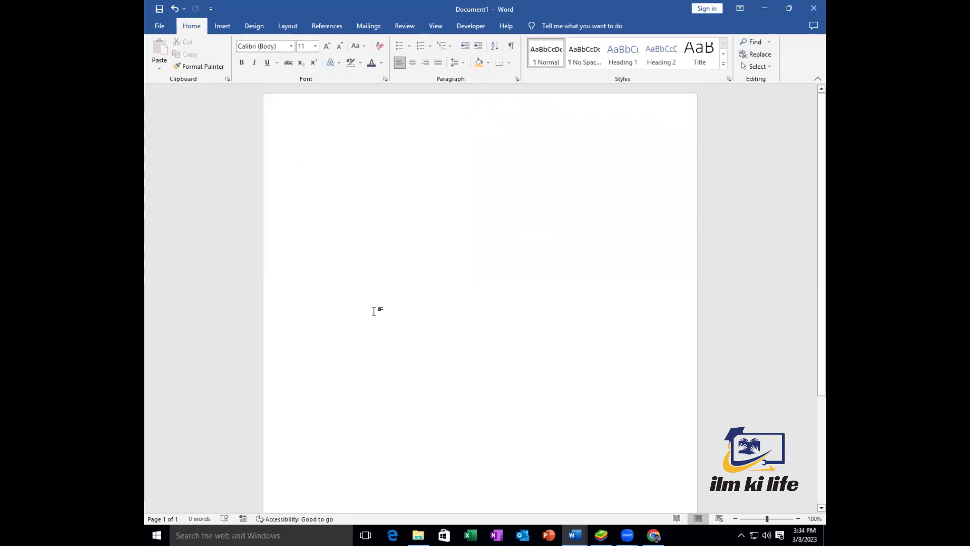
# Step: Check the sample letter in Chrome, return to Document1 in Word and enter the lines "Your Name" and "1st Line of Address"
pyautogui.click(654, 535)
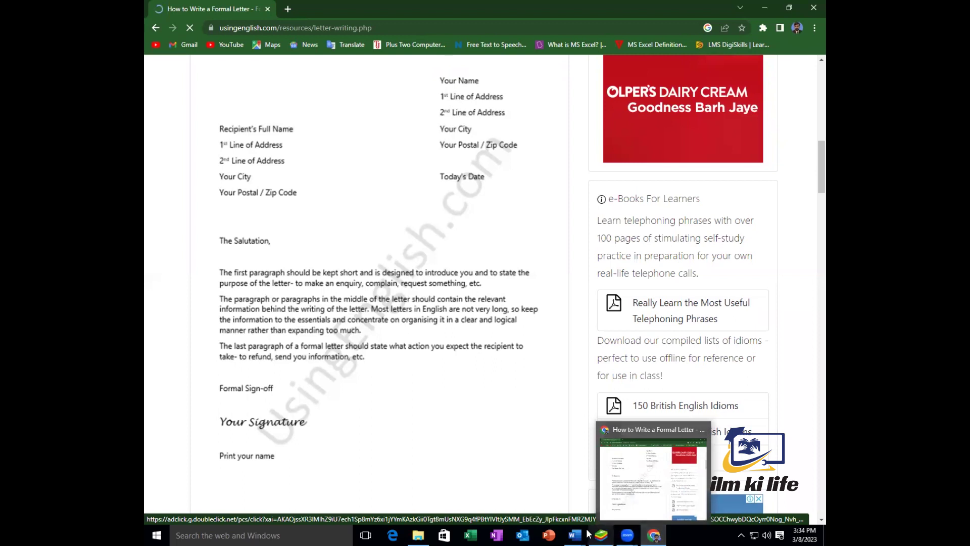
pyautogui.moveTo(576, 534)
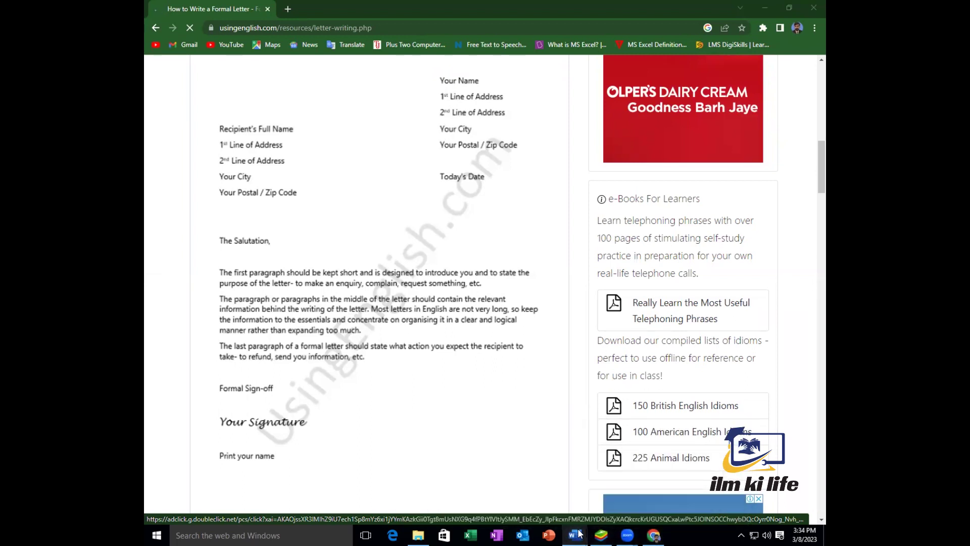
pyautogui.click(733, 490)
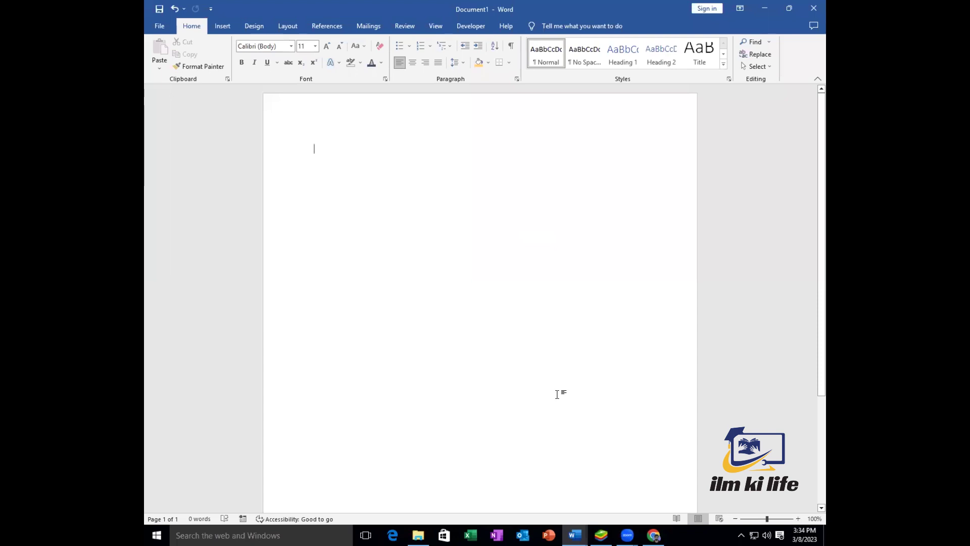
pyautogui.write('Your Nam')
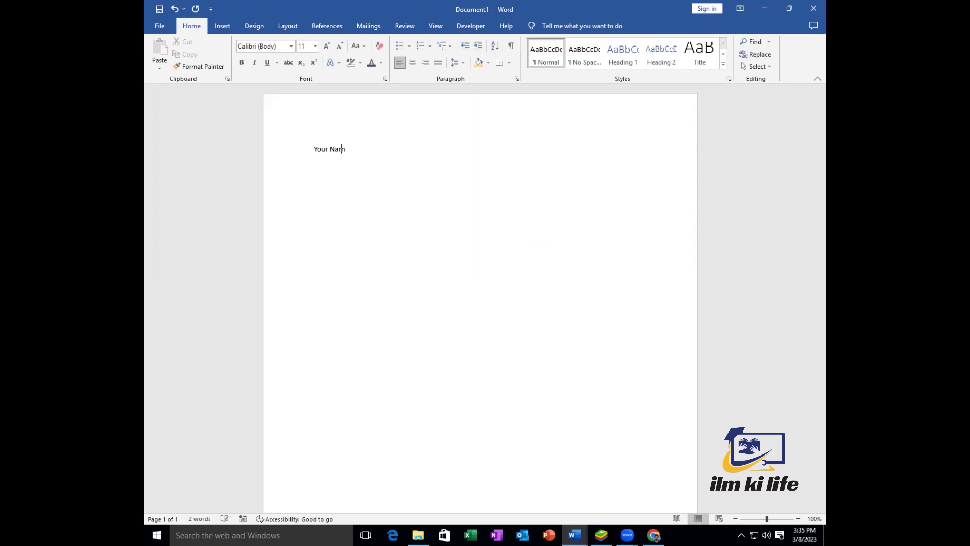
pyautogui.write('e')
pyautogui.press('Return')
pyautogui.write('1st Line of Addre')
# Step: Copy "Line of Address" from the second line and reuse it to add a third line reading "2nd Line of Address"
pyautogui.hotkey('shift', 'Left')
pyautogui.hotkey('shift', 'Left')
pyautogui.hotkey('shift', 'Left')
pyautogui.hotkey('shift', 'Left')
pyautogui.hotkey('shift', 'Left')
pyautogui.hotkey('shift', 'Left')
pyautogui.hotkey('shift', 'Left')
pyautogui.hotkey('shift', 'Left')
pyautogui.hotkey('shift', 'Left')
pyautogui.hotkey('shift', 'Left')
pyautogui.hotkey('shift', 'Left')
pyautogui.hotkey('shift', 'Left')
pyautogui.hotkey('shift', 'Left')
pyautogui.hotkey('shift', 'Left')
pyautogui.hotkey('shift', 'Left')
pyautogui.hotkey('ctrl', 'c')
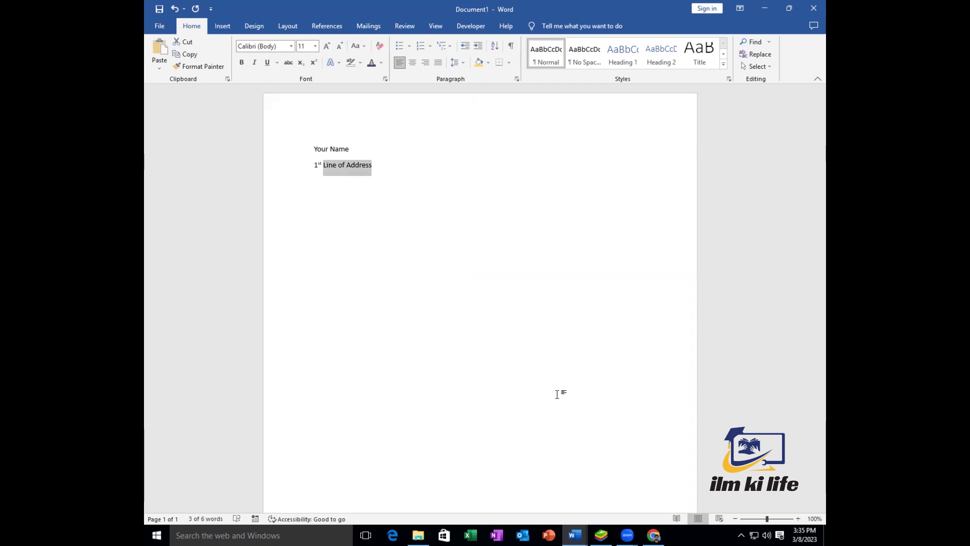
pyautogui.press('Right')
pyautogui.press('Return')
pyautogui.hotkey('ctrl', 'z')
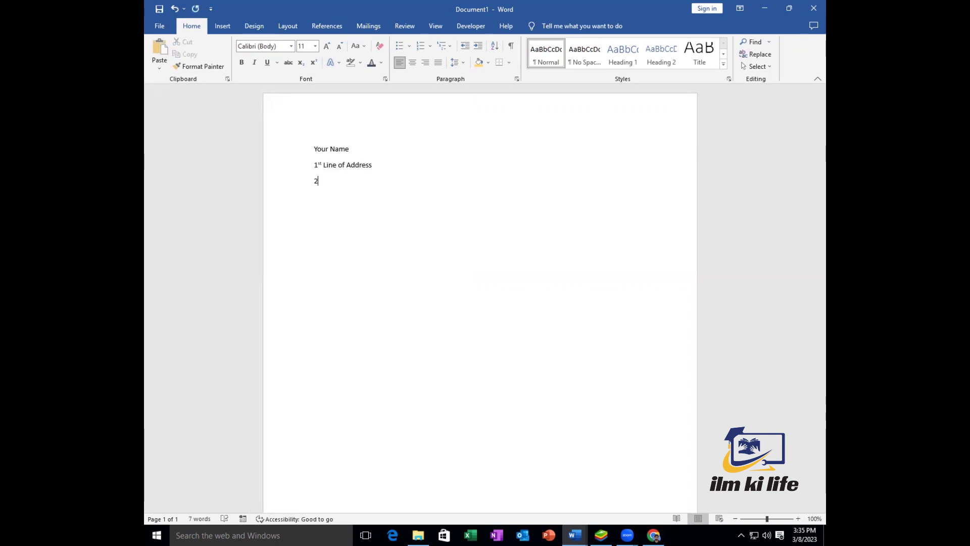
pyautogui.write('nd')
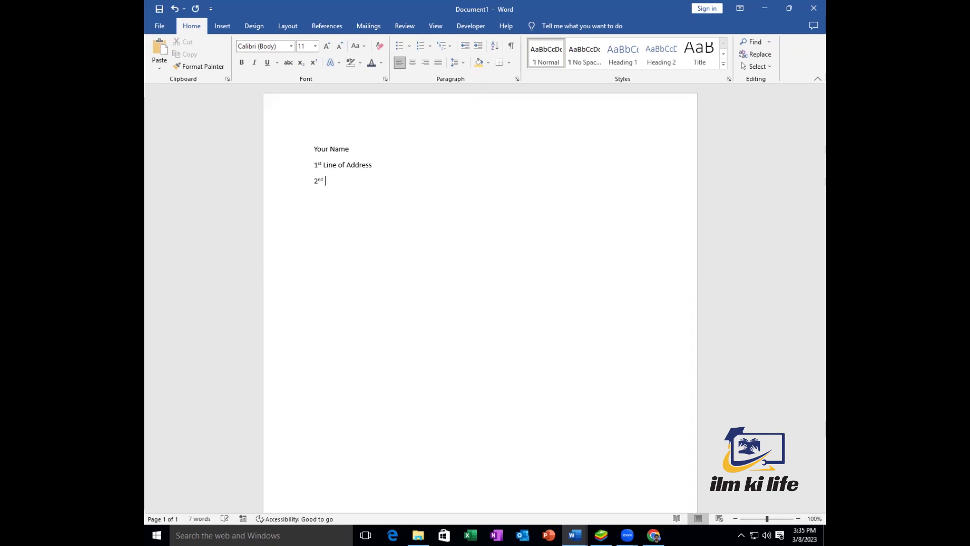
pyautogui.hotkey('ctrl', 'v')
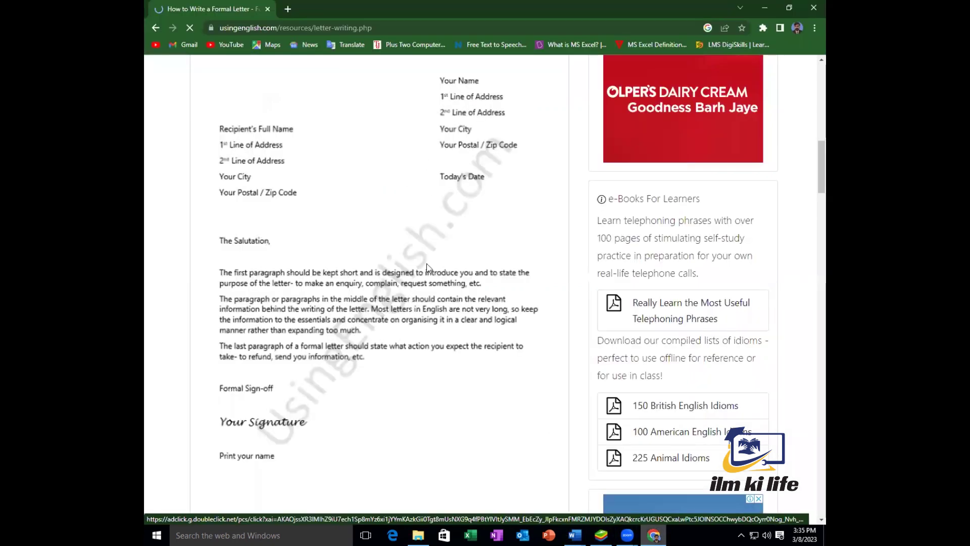
# Step: Check the sample letter in Chrome again, then write "Receipient Full Name" on the fourth line of Document1 in Word
pyautogui.click(653, 535)
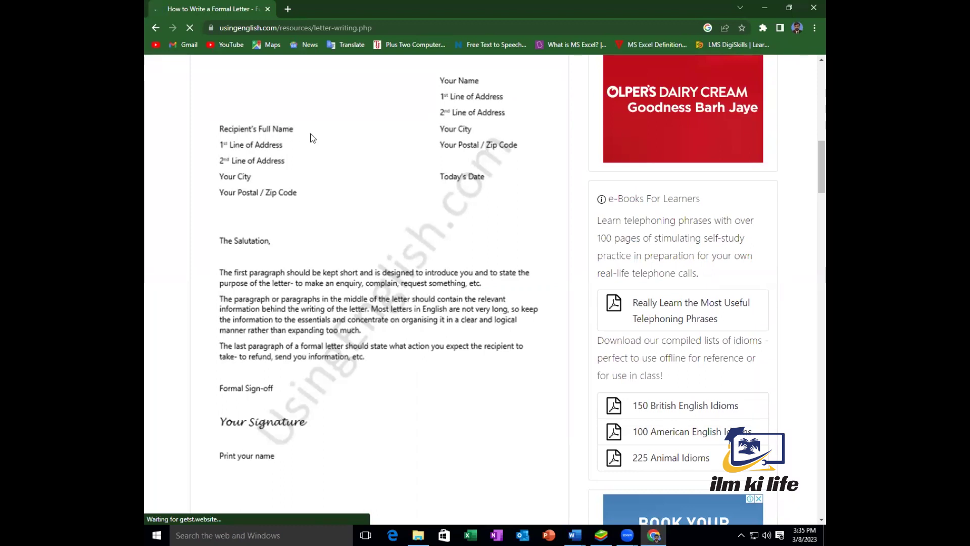
pyautogui.click(574, 533)
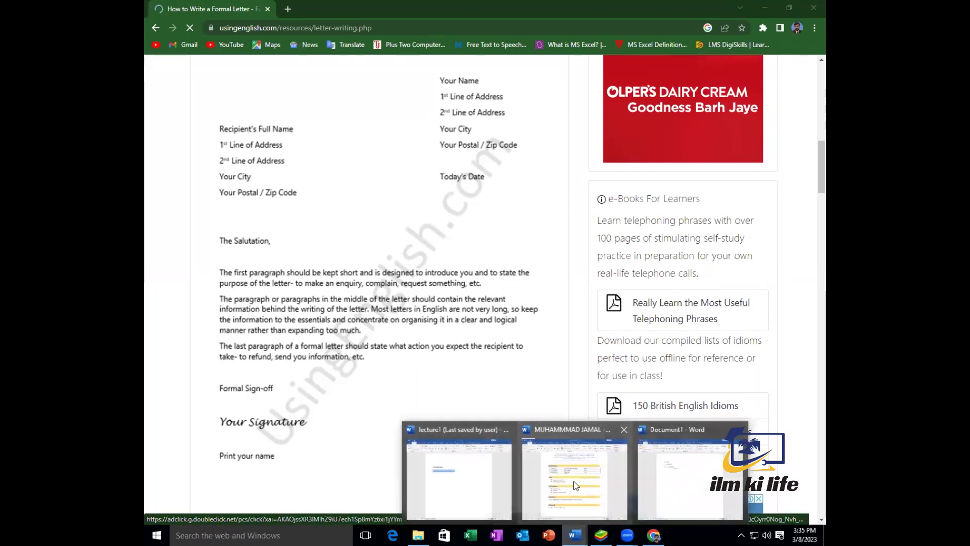
pyautogui.click(704, 470)
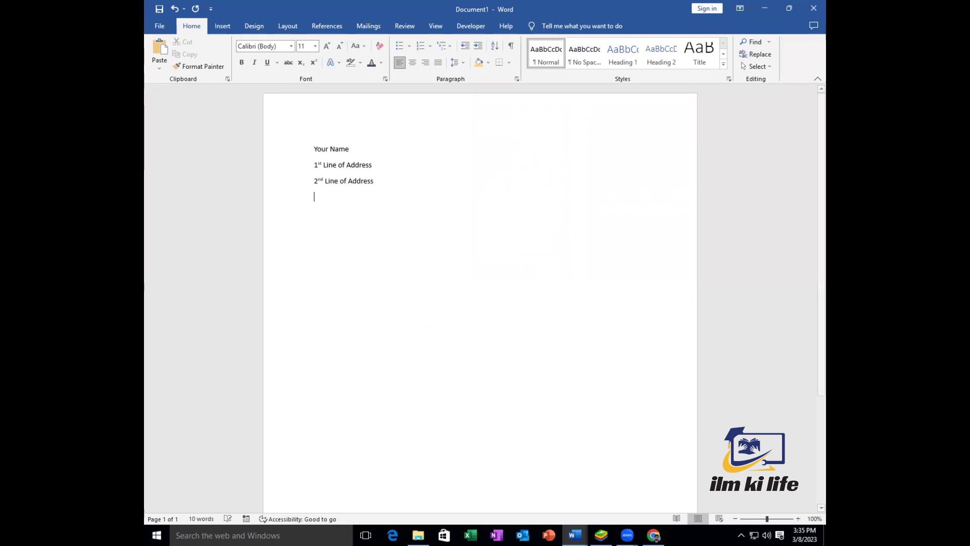
pyautogui.write('R')
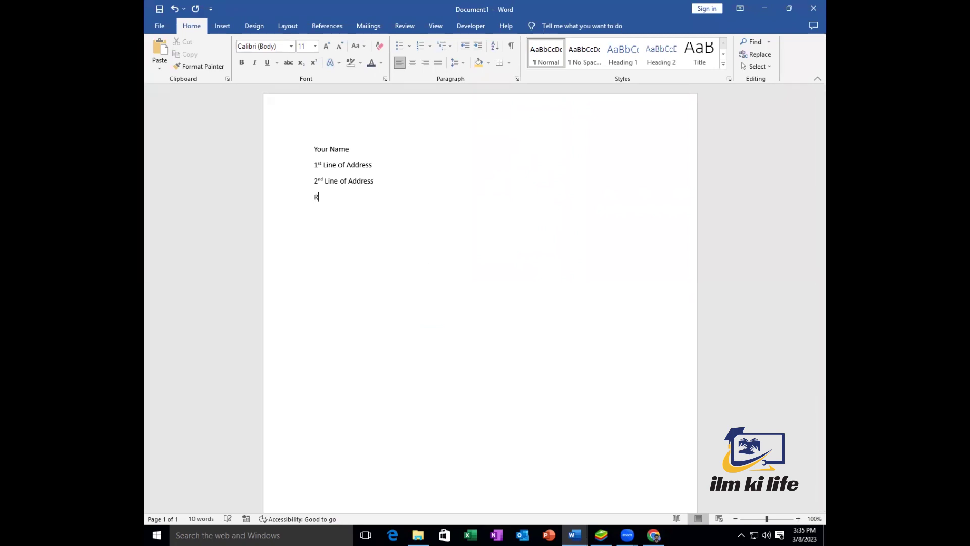
pyautogui.write('eceipient ')
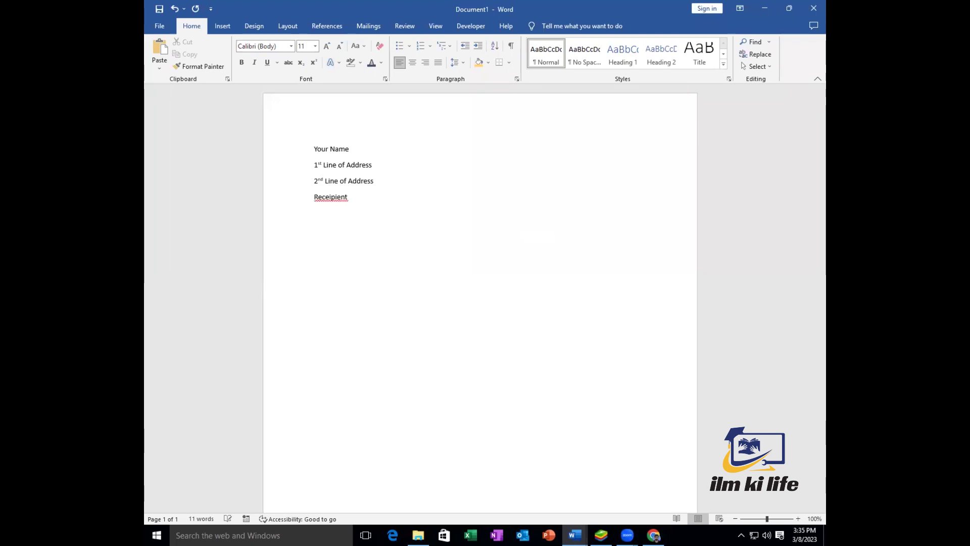
pyautogui.write('Full Name')
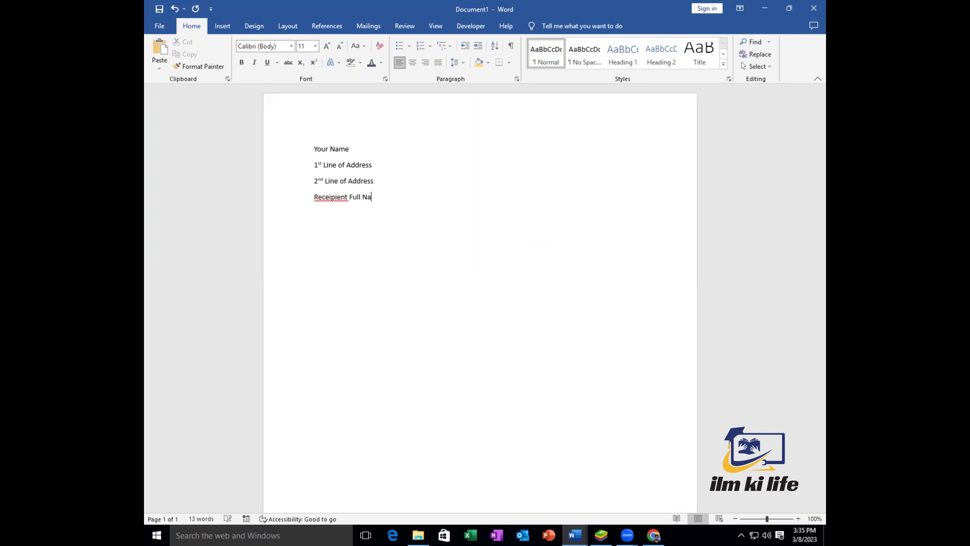
# Step: Add "Your City" on the same line as "Receipient Full Name", tabbed across to the page's right side
pyautogui.press('Tab')
pyautogui.press('Tab')
pyautogui.write('Your City')
pyautogui.press('Tab')
pyautogui.press('Tab')
pyautogui.press('Tab')
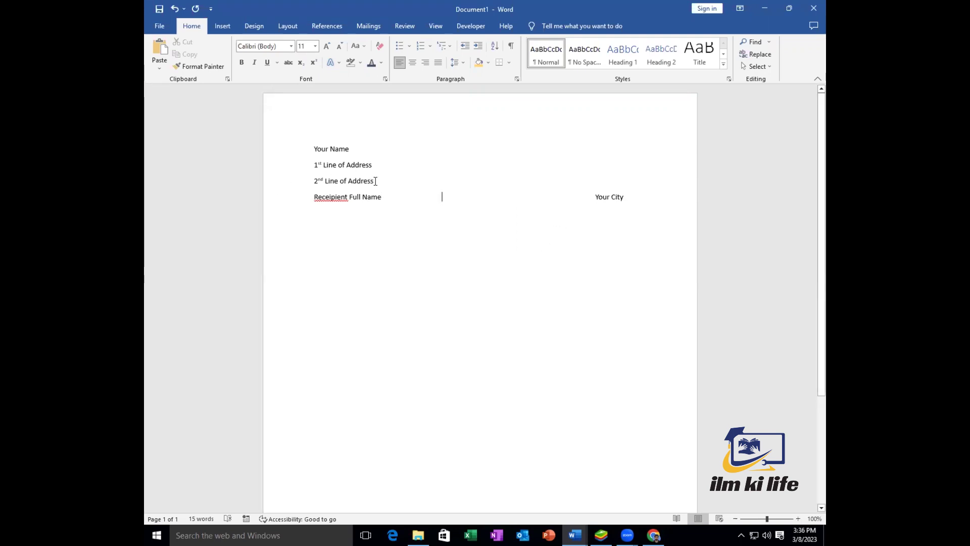
# Step: Right-align the name line and the two address lines above the recipient line
pyautogui.moveTo(377, 181); pyautogui.dragTo(315, 148)
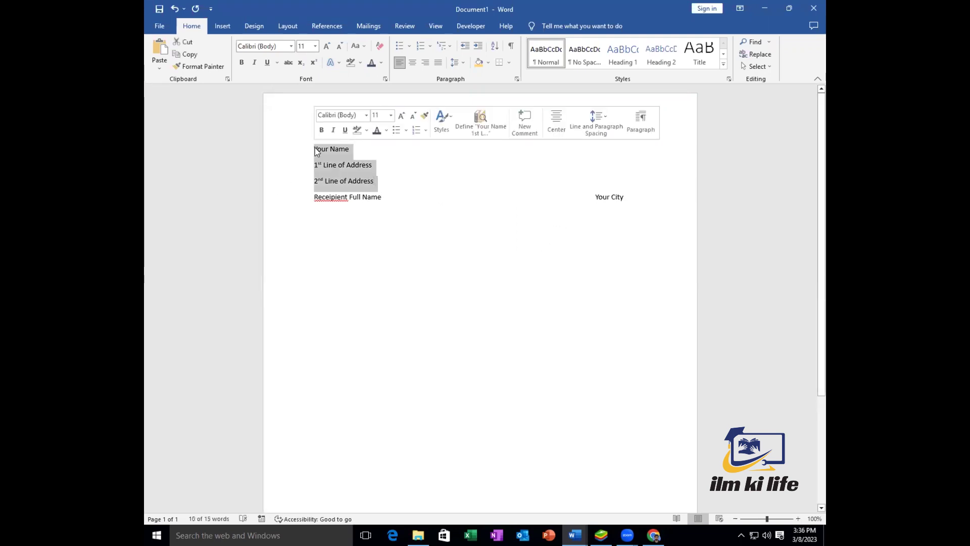
pyautogui.hotkey('ctrl', 'r')
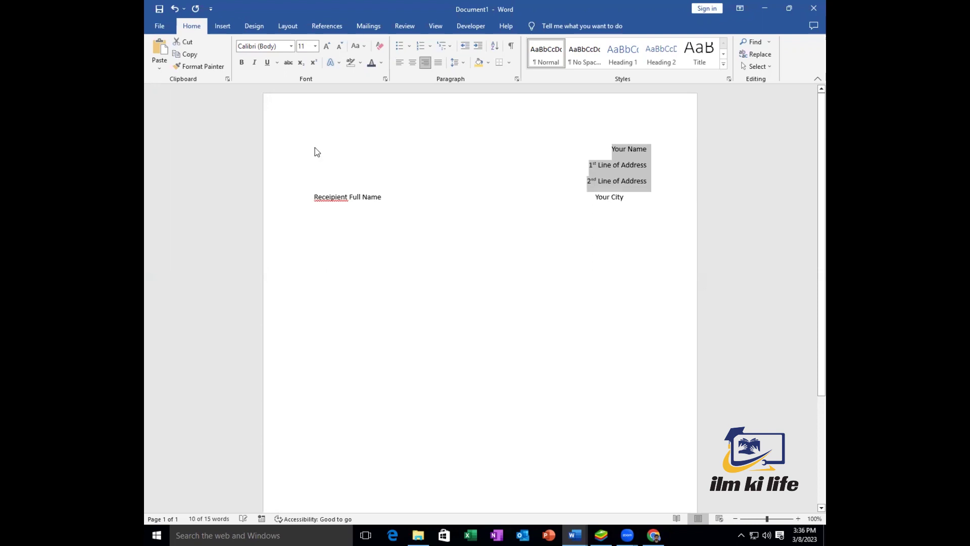
pyautogui.click(625, 167)
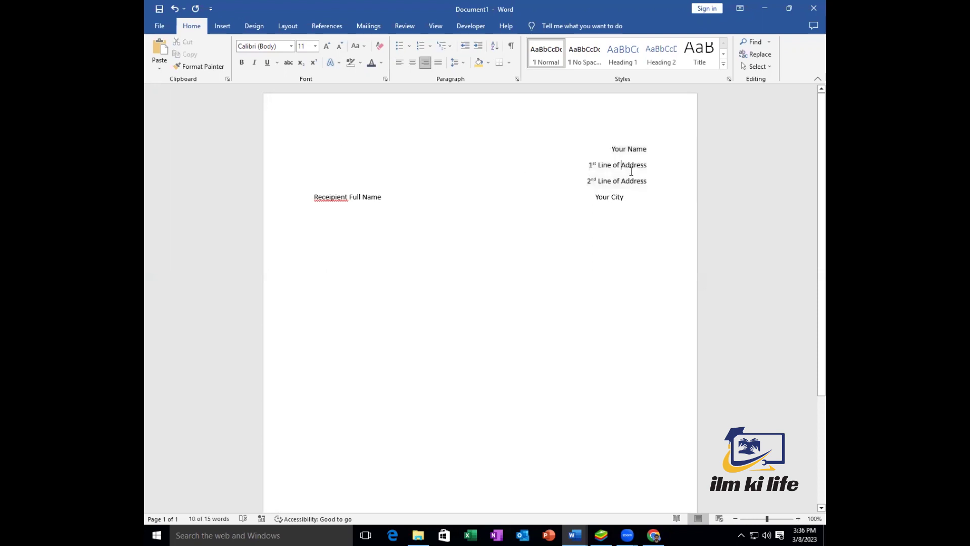
# Step: Start a new line below "Receipient Full Name", check the sample letter in Chrome, and return to Document1 in Word
pyautogui.click(638, 200)
pyautogui.press('Return')
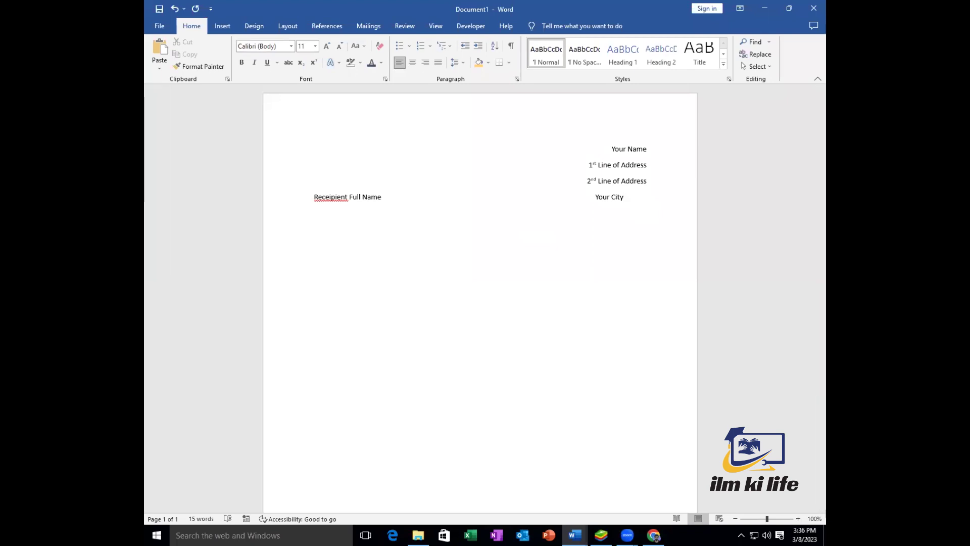
pyautogui.click(654, 535)
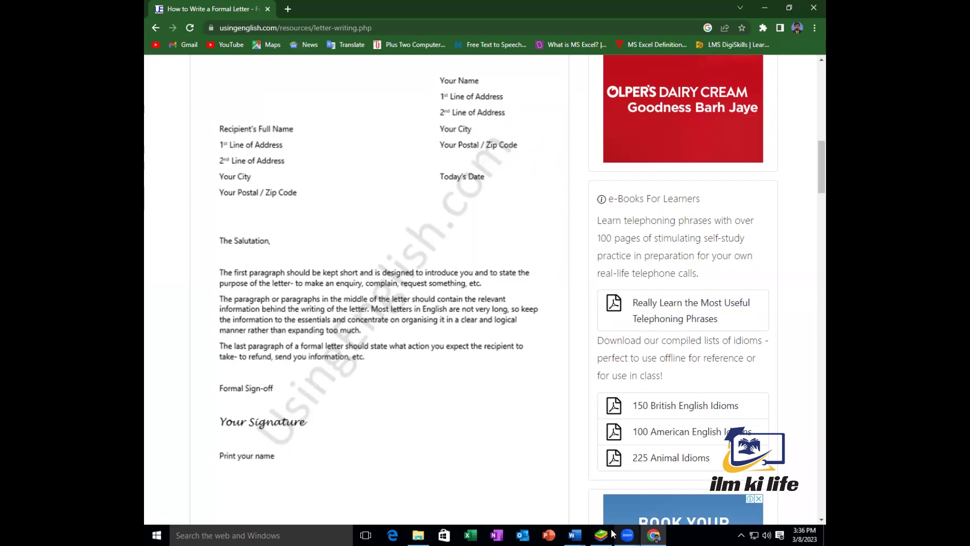
pyautogui.click(574, 535)
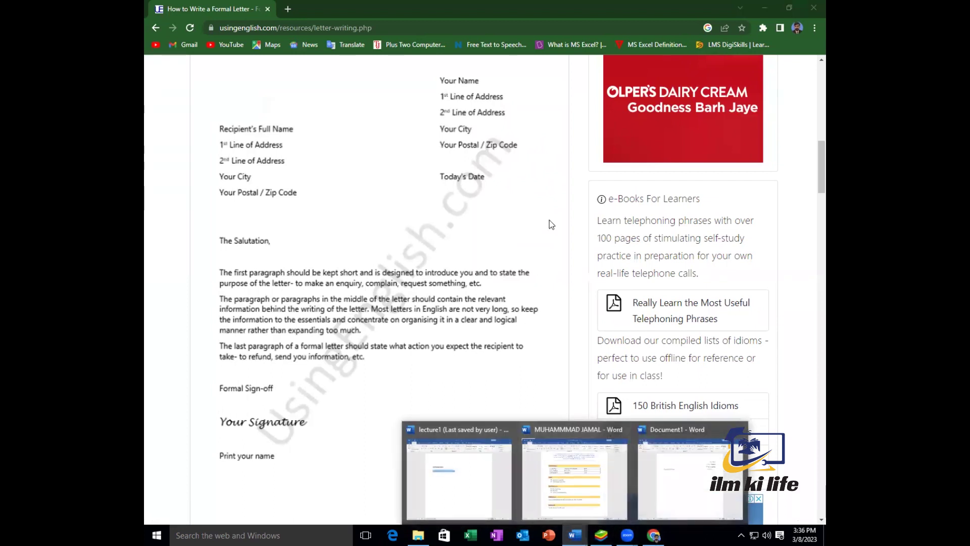
pyautogui.click(676, 485)
# Step: Copy the sender's two address lines to below "Receipient Full Name" and move the copies to the left margin
pyautogui.moveTo(653, 183); pyautogui.dragTo(579, 169)
pyautogui.hotkey('ctrl', 'c')
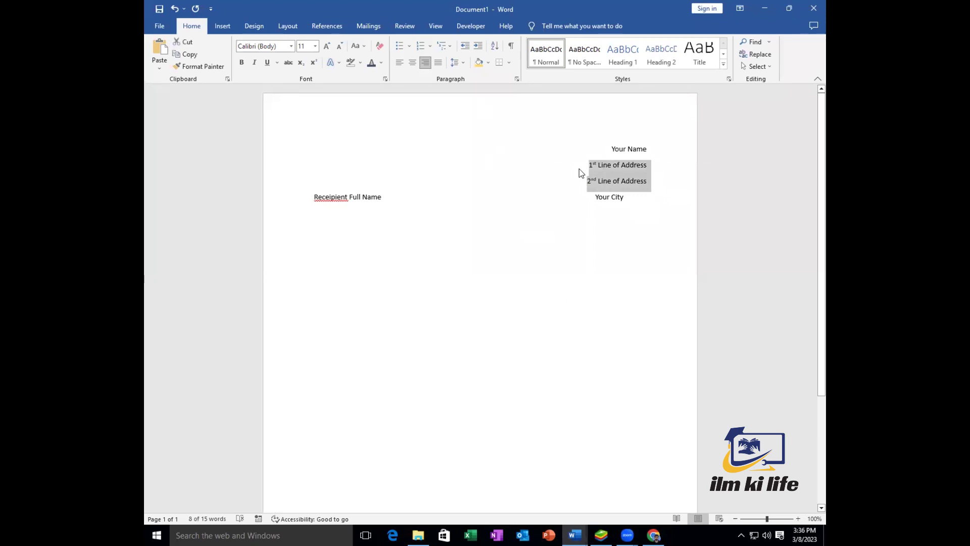
pyautogui.click(314, 222)
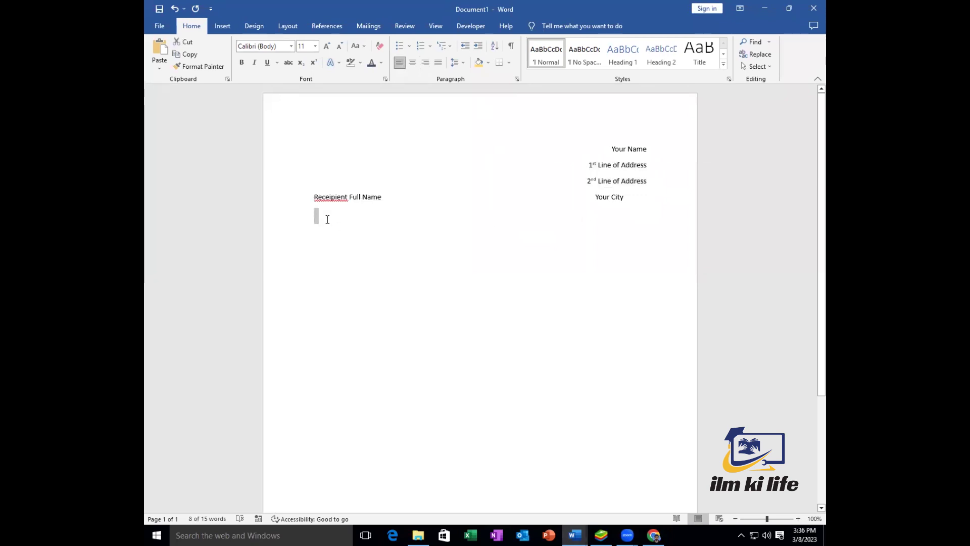
pyautogui.hotkey('ctrl', 'v')
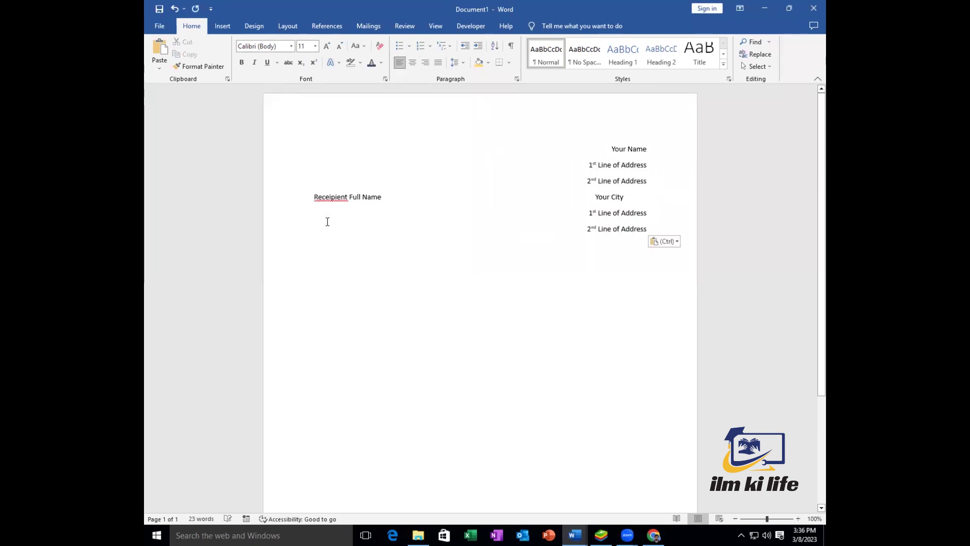
pyautogui.moveTo(585, 212); pyautogui.dragTo(316, 215)
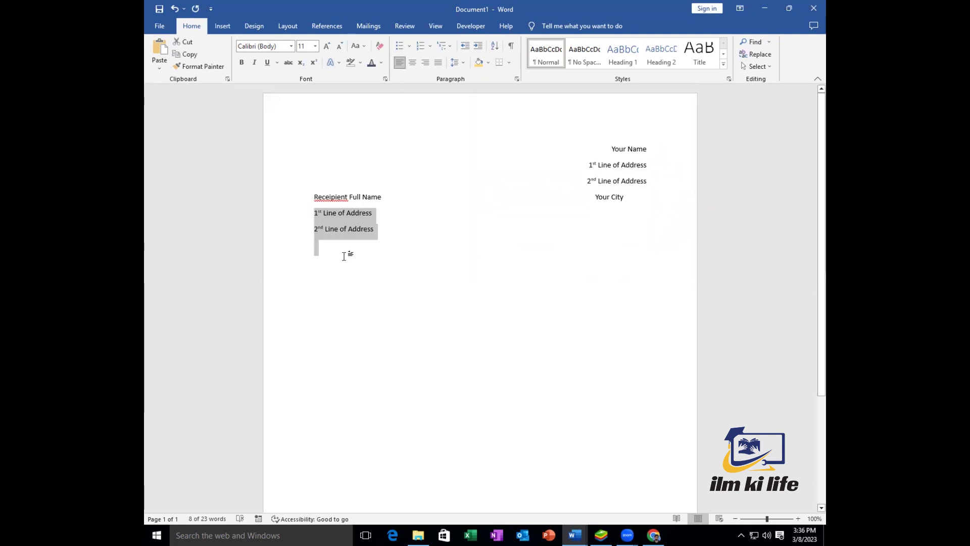
pyautogui.click(324, 253)
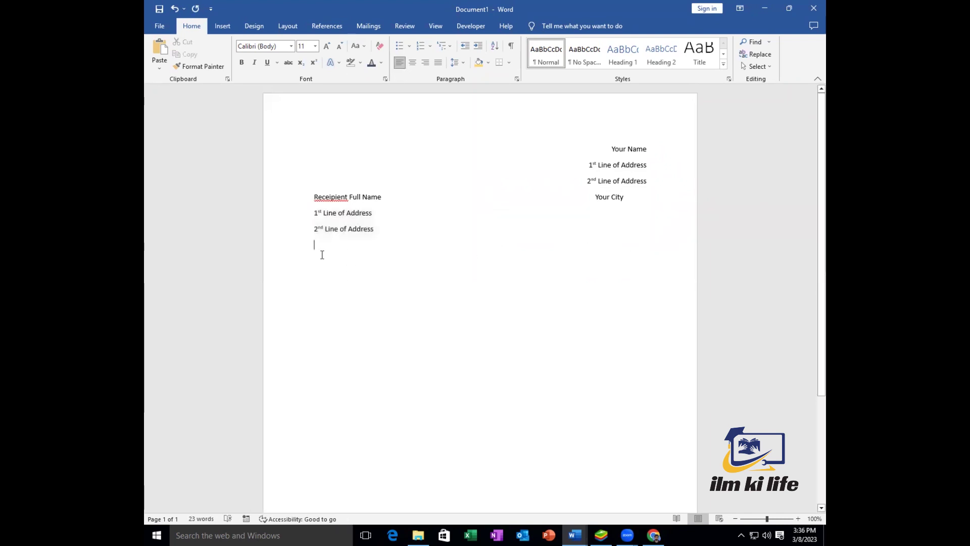
# Step: Check the sample letter in Chrome, then add "Your Postal / Zip Code" in Document1, tabbed across on the recipient's first address line
pyautogui.click(653, 535)
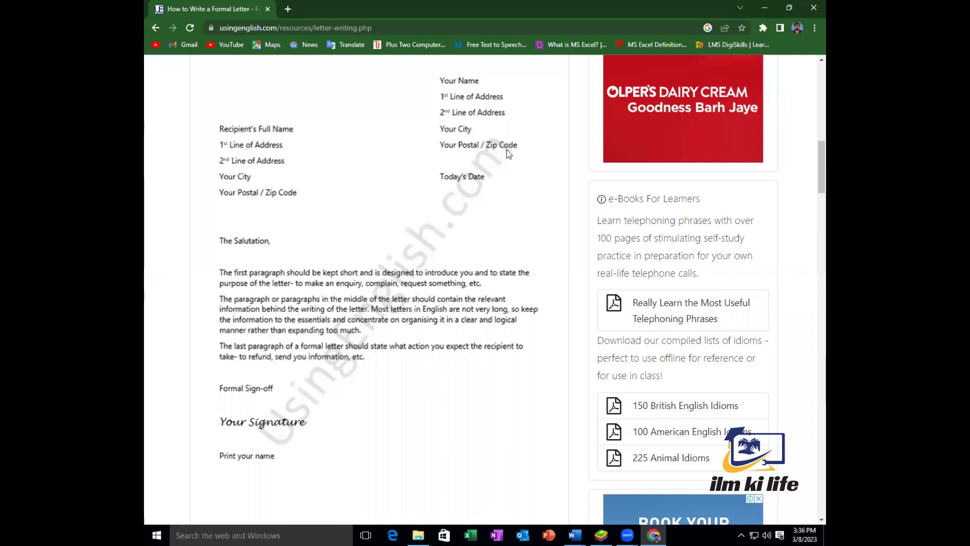
pyautogui.click(575, 533)
pyautogui.click(738, 470)
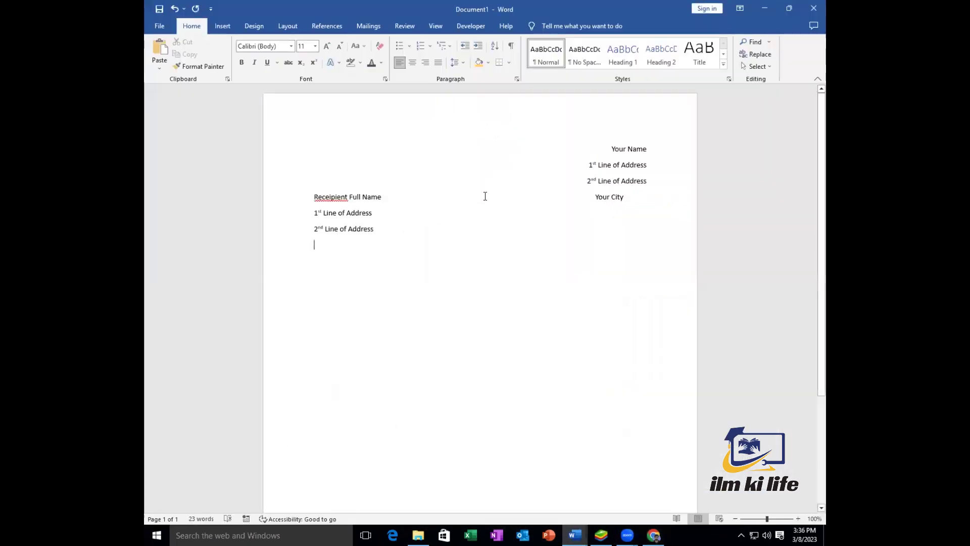
pyautogui.press('Tab')
pyautogui.press('Tab')
pyautogui.press('Tab')
pyautogui.press('Tab')
pyautogui.press('Tab')
pyautogui.press('Tab')
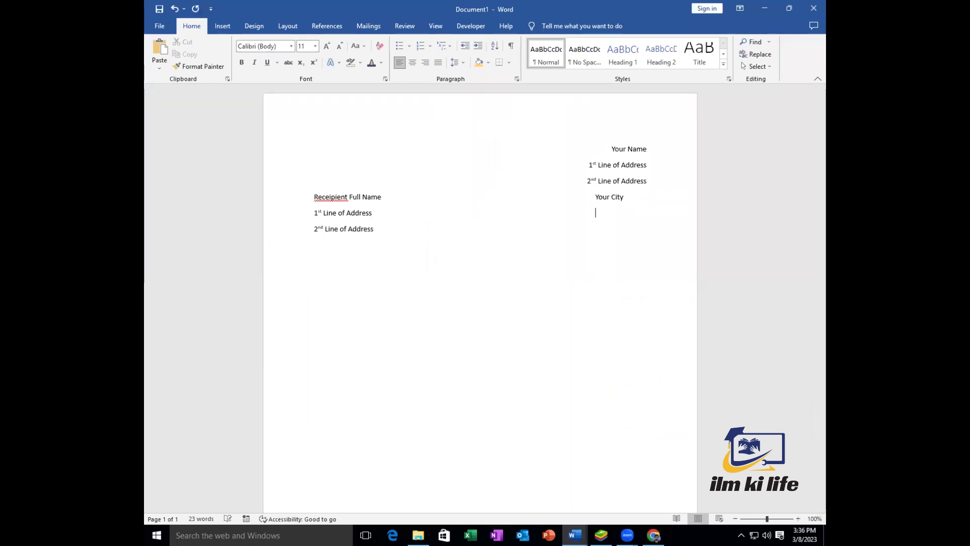
pyautogui.write('Y')
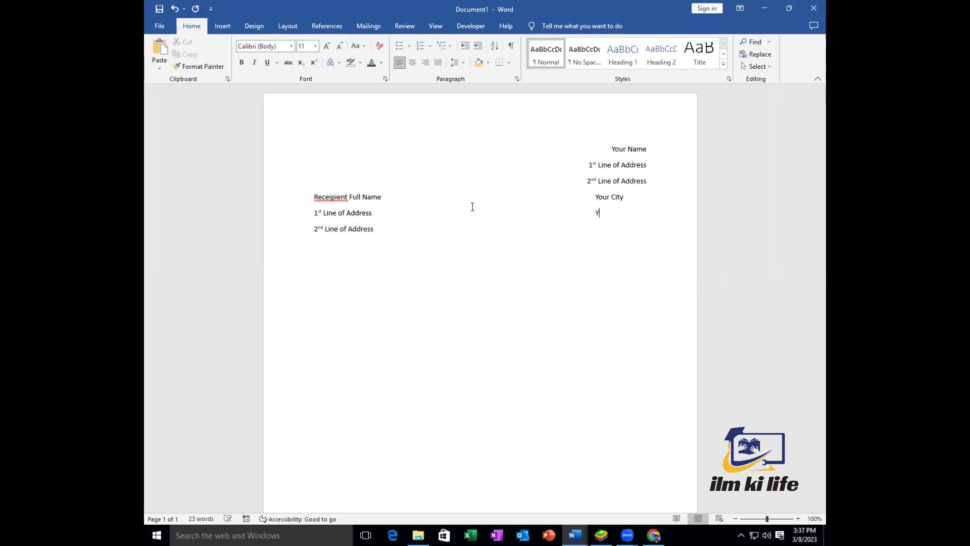
pyautogui.write('our Postal / Zip Code')
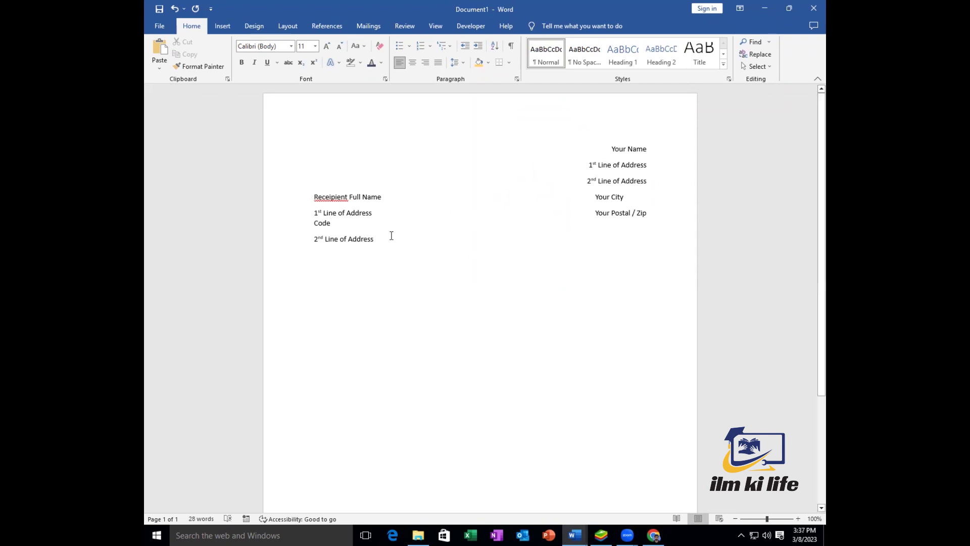
# Step: Remove one tab before "Your Postal / Zip Code" and one before "Your City" so both fit and line up
pyautogui.click(598, 218)
pyautogui.press('BackSpace')
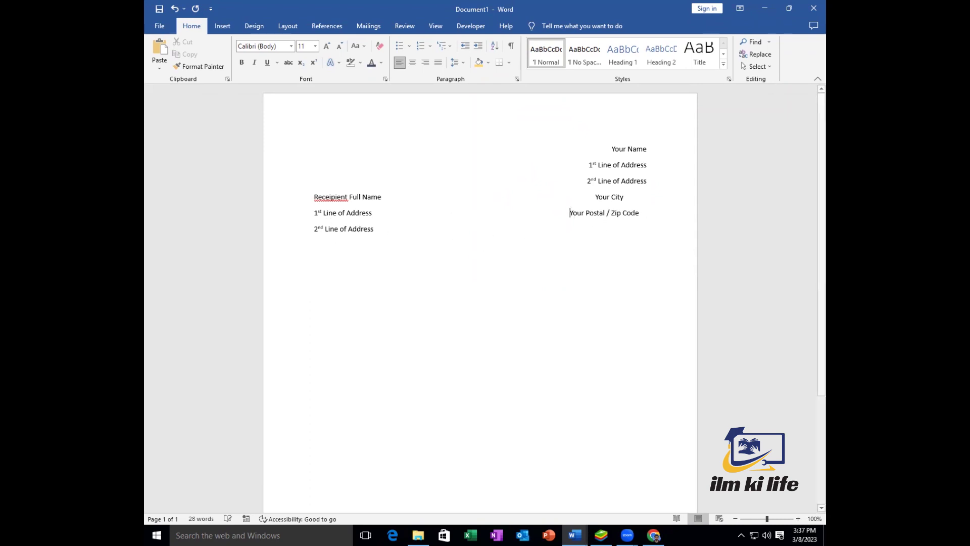
pyautogui.click(594, 199)
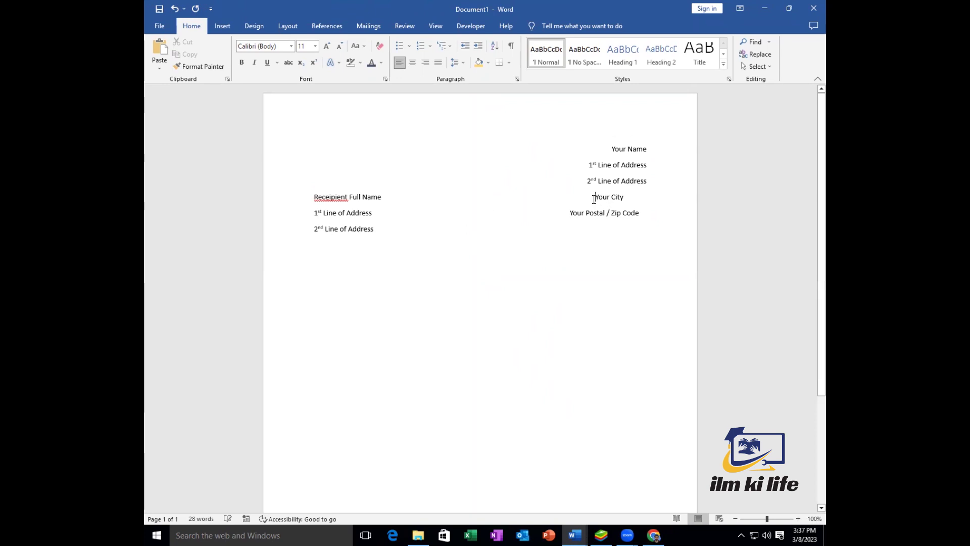
pyautogui.press('BackSpace')
# Step: Center the sender's "2nd Line of Address" and tab it across to line up with "Your City"
pyautogui.click(588, 182)
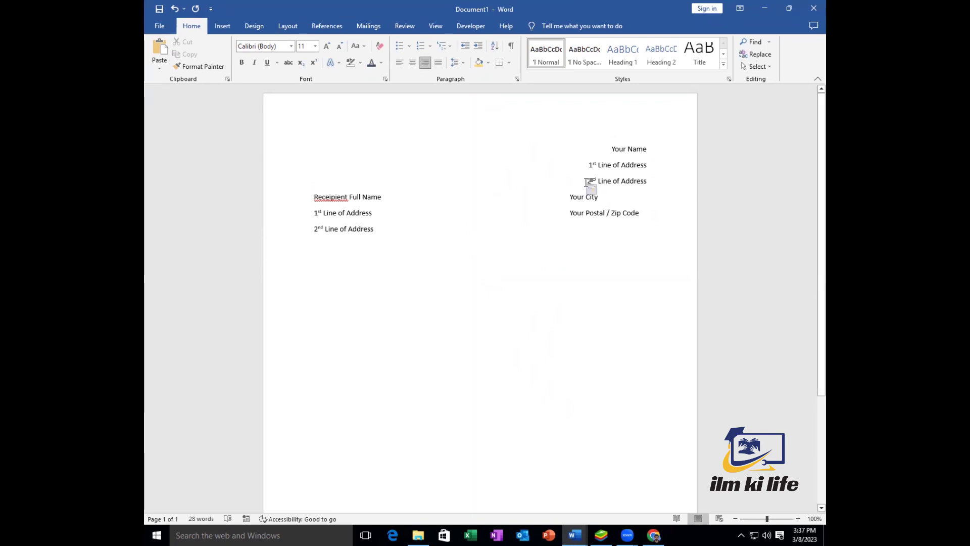
pyautogui.hotkey('ctrl', 'e')
pyautogui.press('Tab')
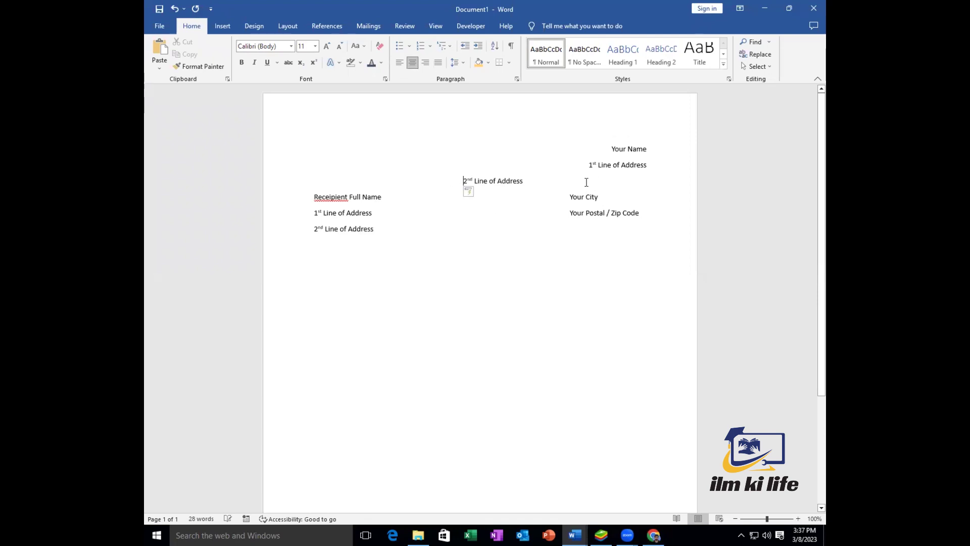
pyautogui.press('Tab')
pyautogui.press('Tab')
pyautogui.press('Tab')
pyautogui.press('Tab')
pyautogui.press('Tab')
pyautogui.press('Tab')
pyautogui.press('Tab')
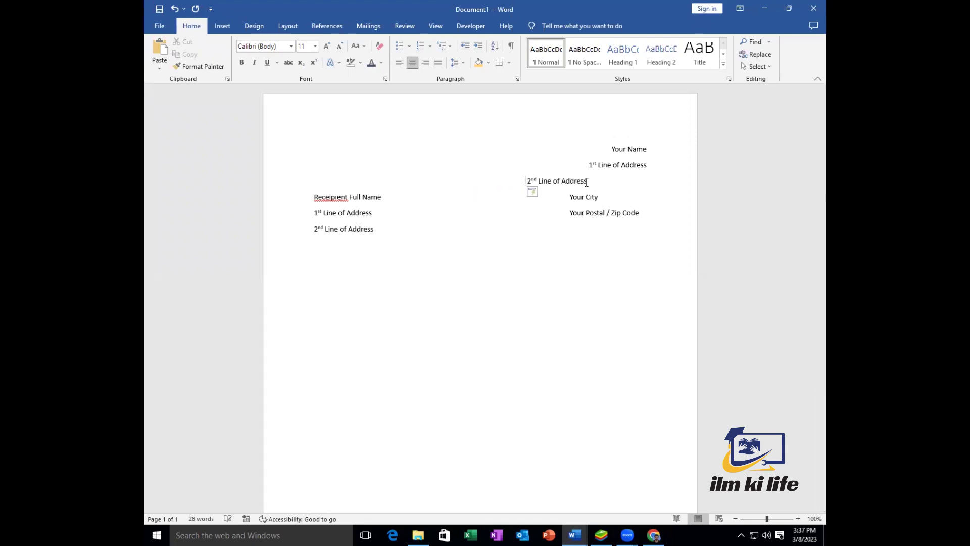
pyautogui.press('Tab')
pyautogui.press('Tab')
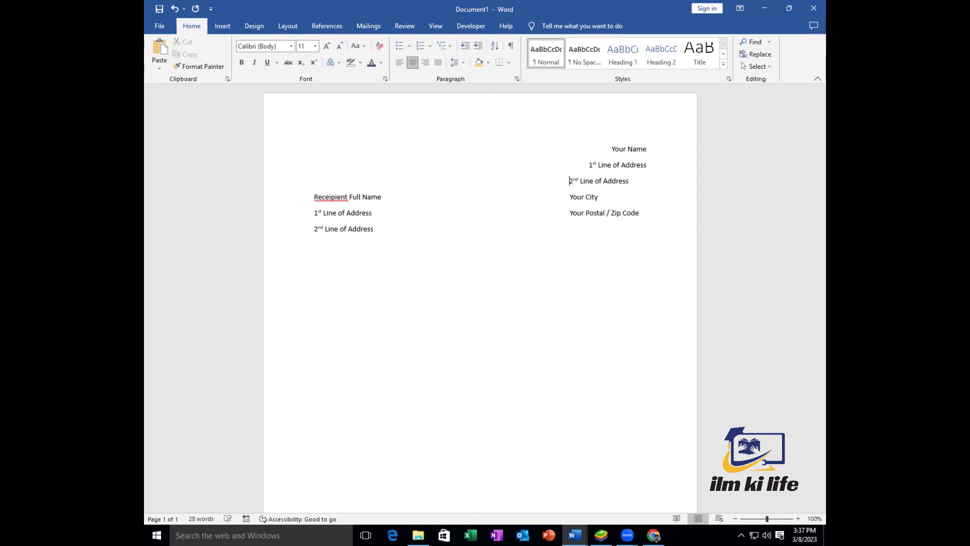
pyautogui.press('BackSpace')
pyautogui.press('BackSpace')
# Step: Center the sender's "1st Line of Address" and tab it across to just above the second address line
pyautogui.click(587, 166)
pyautogui.hotkey('ctrl', 'e')
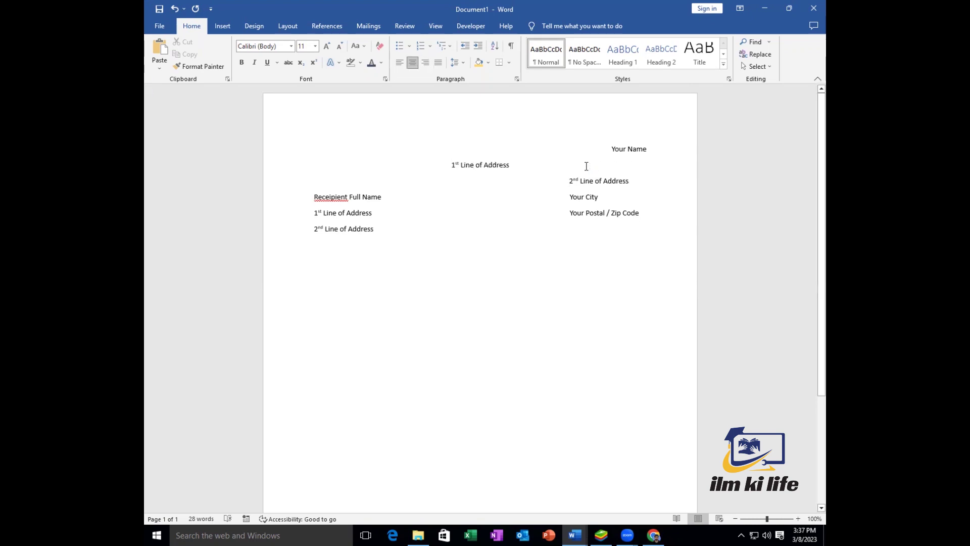
pyautogui.press('Tab')
pyautogui.press('Tab')
pyautogui.press('Tab')
pyautogui.press('Tab')
pyautogui.press('Tab')
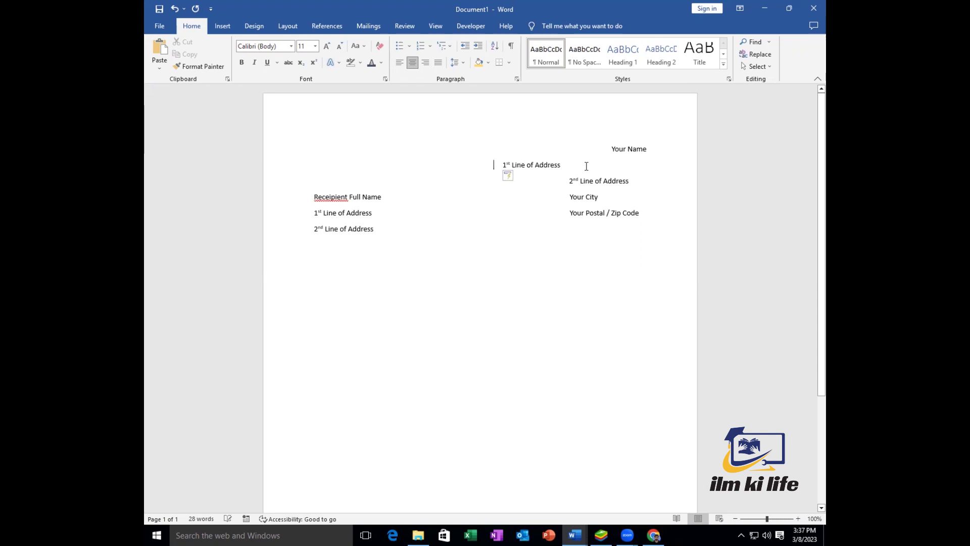
pyautogui.press('Tab')
pyautogui.press('Tab')
pyautogui.press('Tab')
pyautogui.press('Tab')
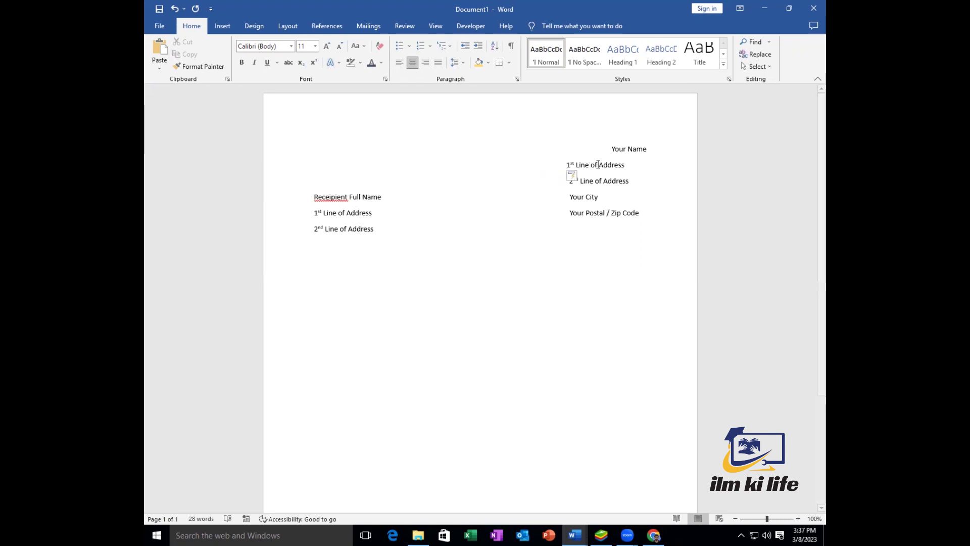
# Step: Center "Your Name" and tab it across to above the sender's address lines
pyautogui.click(612, 150)
pyautogui.hotkey('ctrl', 'e')
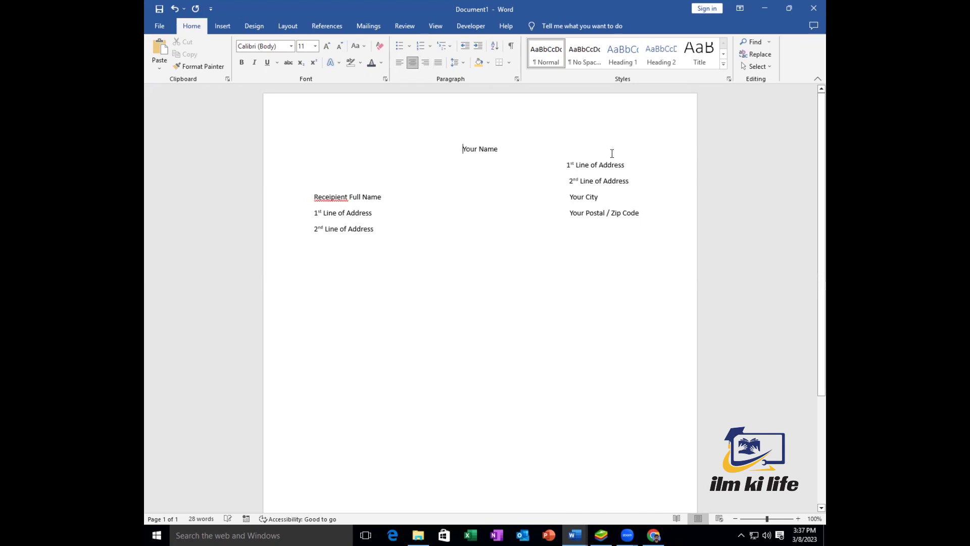
pyautogui.press('Tab')
pyautogui.press('Tab')
pyautogui.press('Tab')
pyautogui.press('Tab')
pyautogui.press('Tab')
pyautogui.press('Tab')
pyautogui.press('Tab')
pyautogui.press('Tab')
pyautogui.press('Tab')
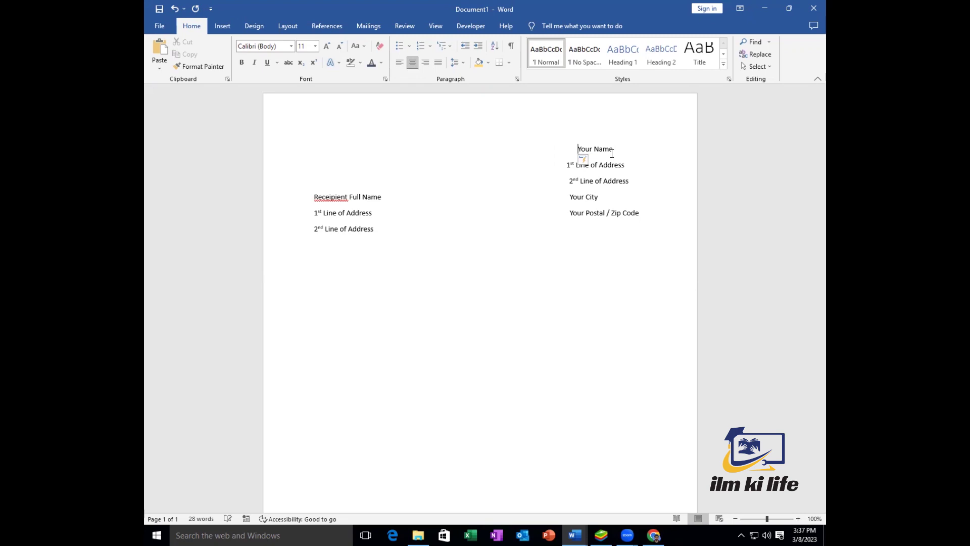
# Step: Add one more tab before the sender's "1st Line of Address" to line it up with the line below
pyautogui.click(567, 165)
pyautogui.press('Tab')
pyautogui.click(493, 243)
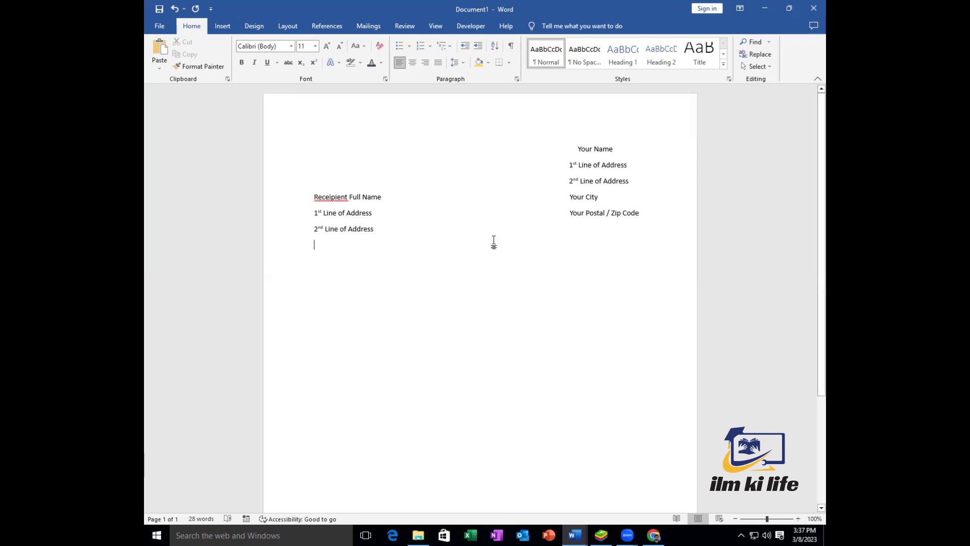
# Step: Check the sample letter in Chrome, then copy "Your City" in Document1 to the line below the recipient's second address line
pyautogui.click(653, 535)
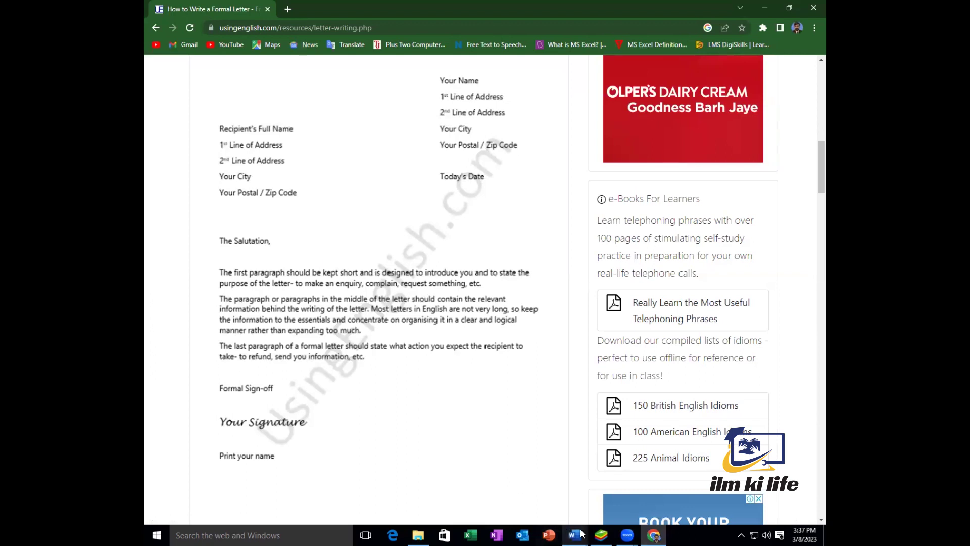
pyautogui.click(576, 470)
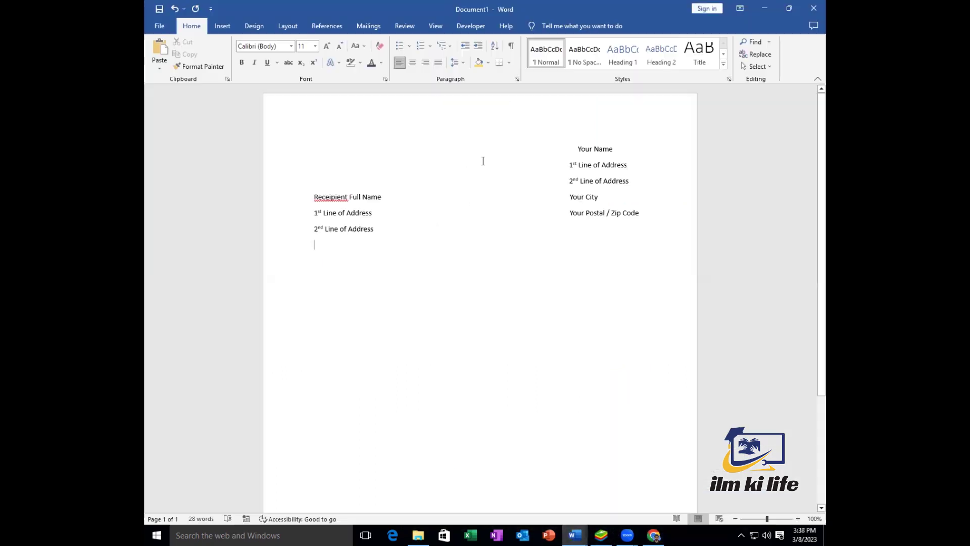
pyautogui.moveTo(643, 215); pyautogui.dragTo(570, 199)
pyautogui.hotkey('ctrl', 'c')
pyautogui.click(573, 214)
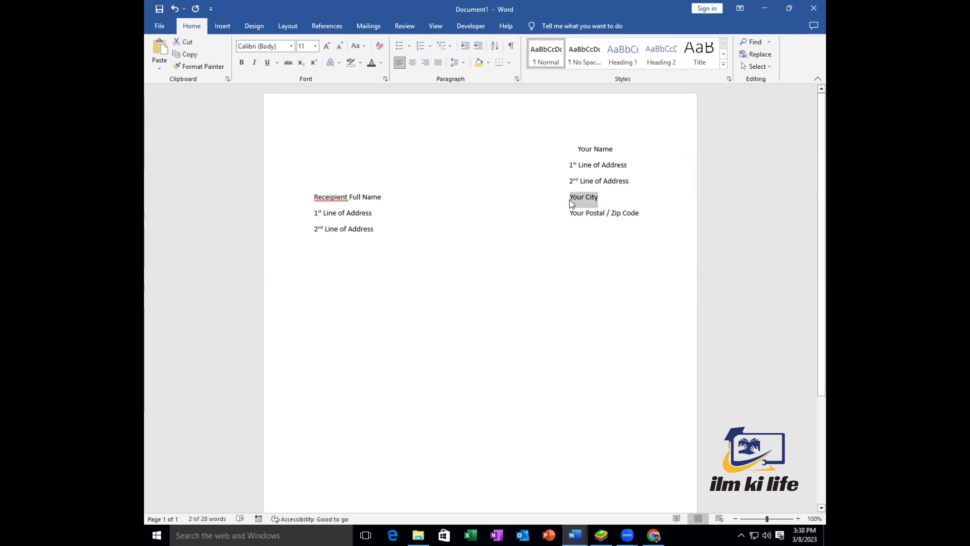
pyautogui.click(330, 256)
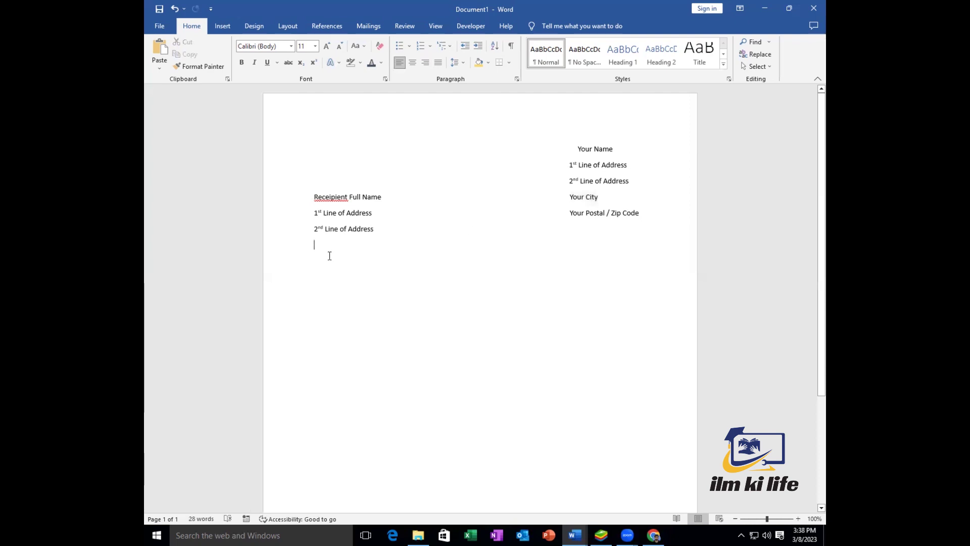
pyautogui.hotkey('ctrl', 'v')
# Step: Copy "Your Postal / Zip Code" to a new line below the recipient's "Your City"
pyautogui.moveTo(643, 213); pyautogui.dragTo(576, 219)
pyautogui.hotkey('ctrl', 'c')
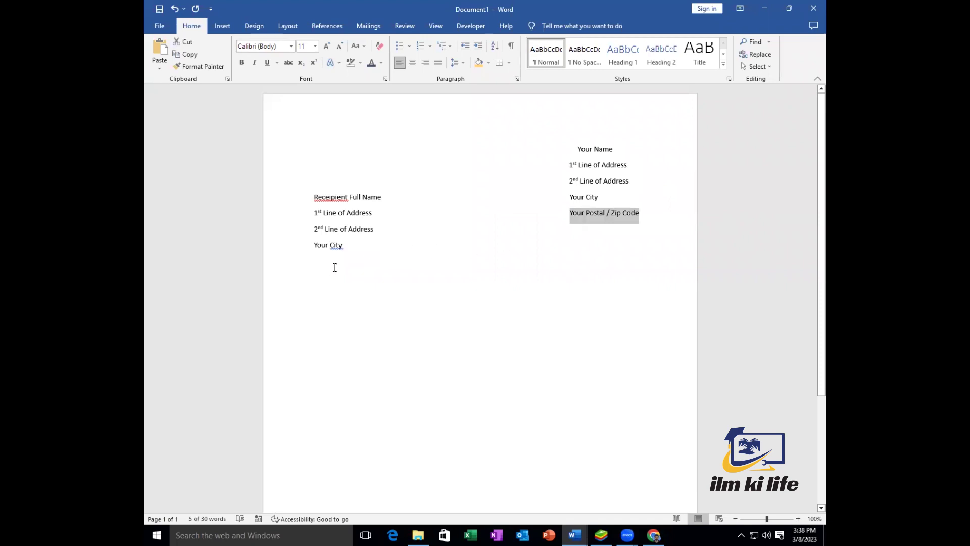
pyautogui.click(329, 268)
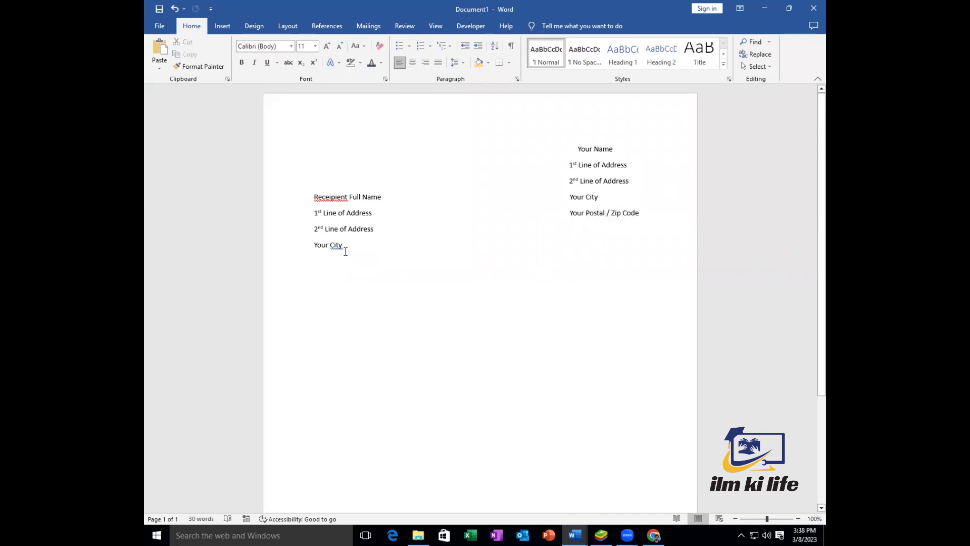
pyautogui.press('Return')
pyautogui.hotkey('ctrl', 'v')
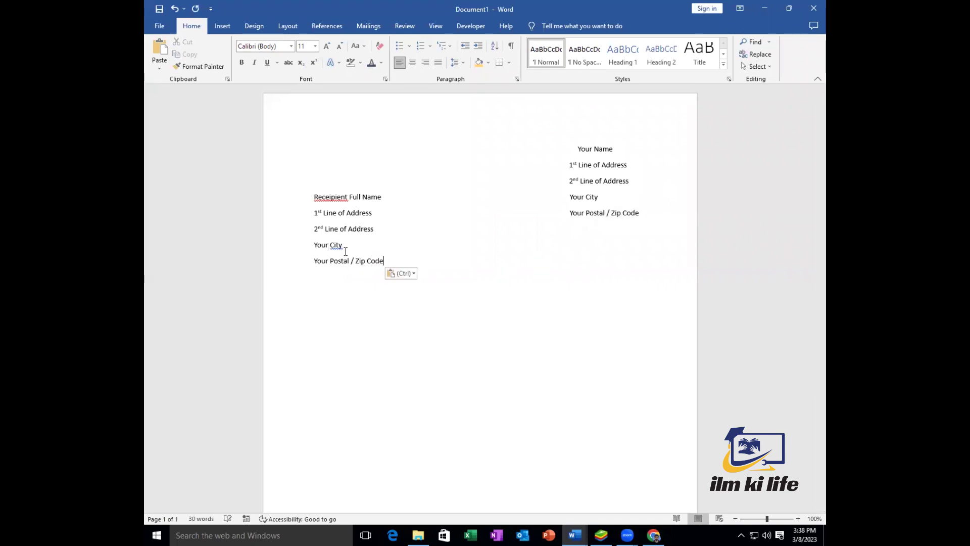
# Step: Check the salutation in Chrome's sample letter, and add "The Salutation," in Document1 a few lines below the recipient's postal code
pyautogui.click(654, 535)
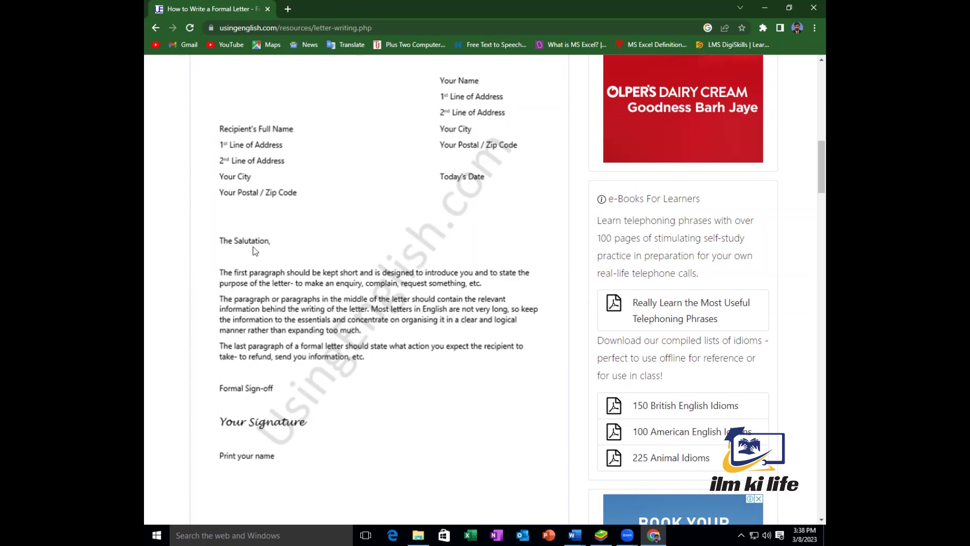
pyautogui.click(574, 534)
pyautogui.click(679, 496)
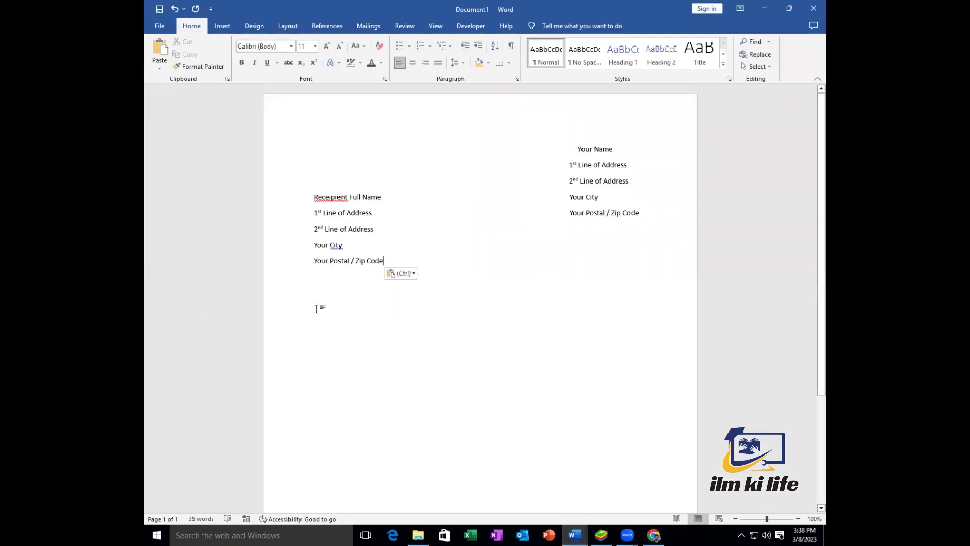
pyautogui.press('Return')
pyautogui.press('Return')
pyautogui.press('Return')
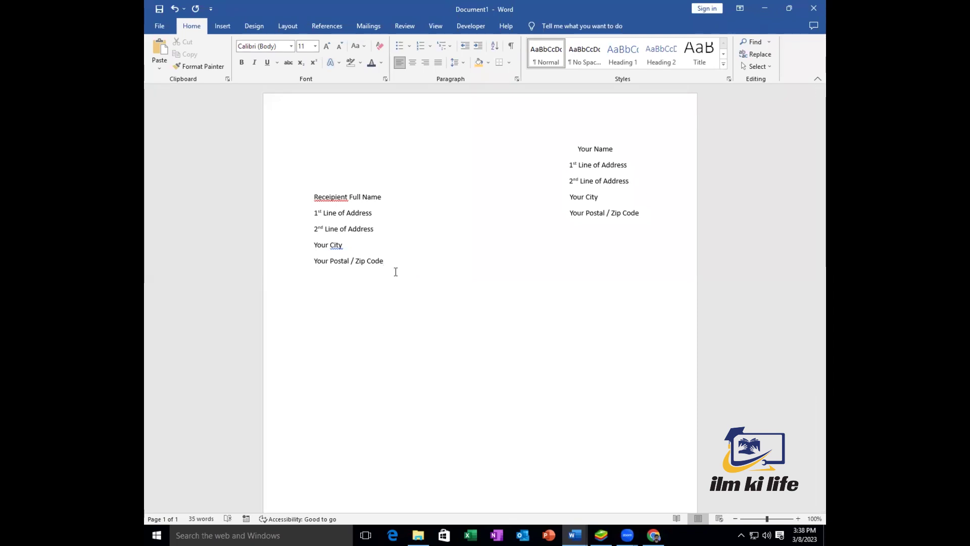
pyautogui.write('The ')
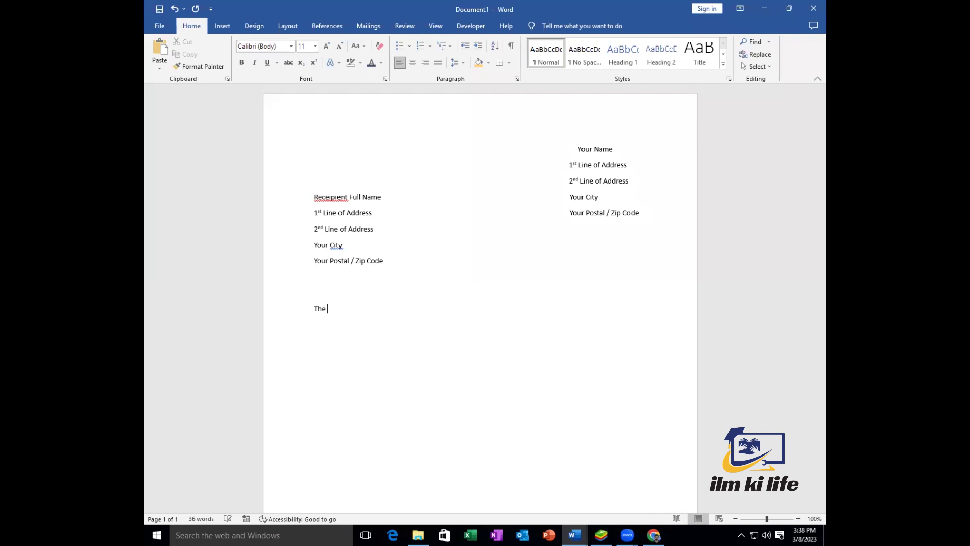
pyautogui.write('Salutation,')
pyautogui.press('Return')
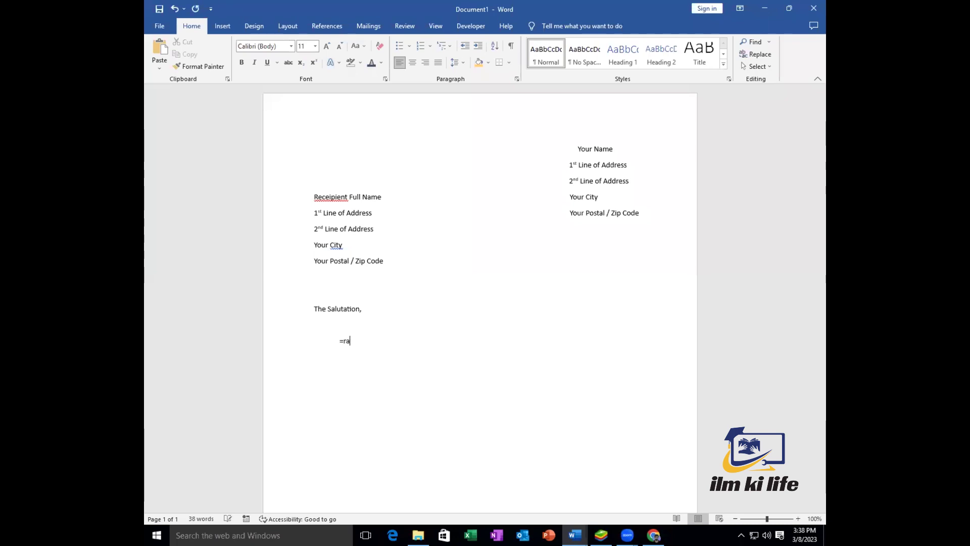
# Step: Generate two paragraphs of placeholder text with the =rand function below the salutation and indent the first paragraph's opening line
pyautogui.write('=rand')
pyautogui.write('(')
pyautogui.write('1')
pyautogui.write('2')
pyautogui.press('Return')
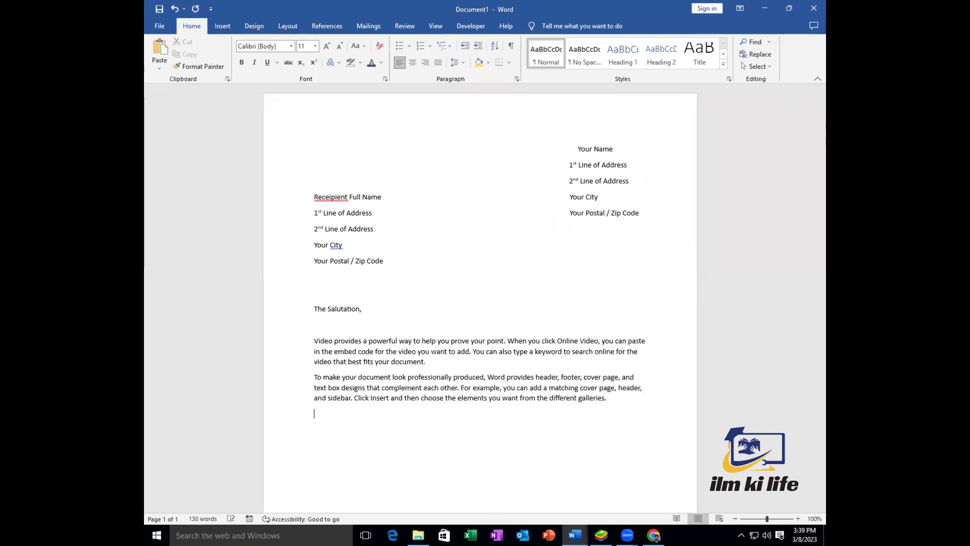
pyautogui.click(314, 338)
pyautogui.press('Tab')
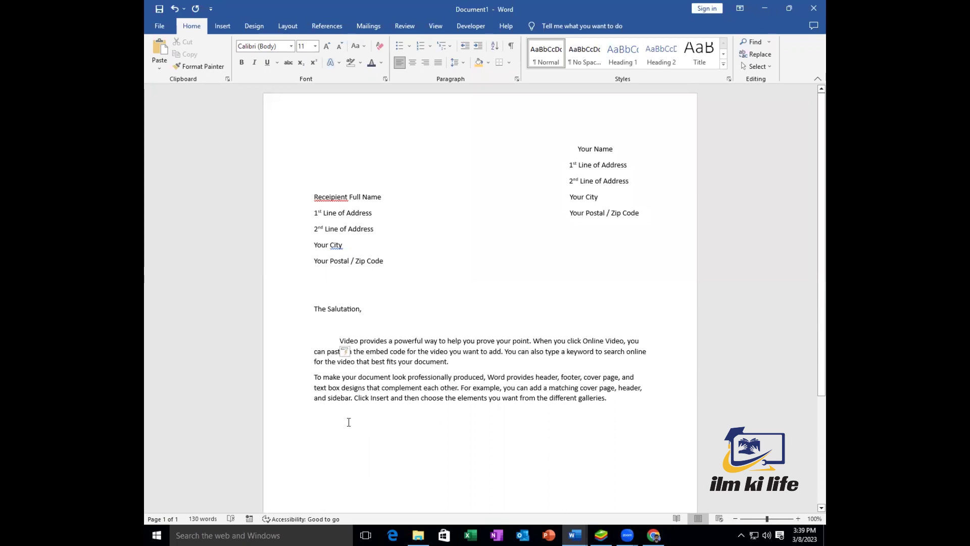
# Step: Check the sample letter's closing in Chrome, and add "Your Signature," a few lines below the body text in Document1
pyautogui.scroll(-3, 365, 407)
pyautogui.click(366, 405)
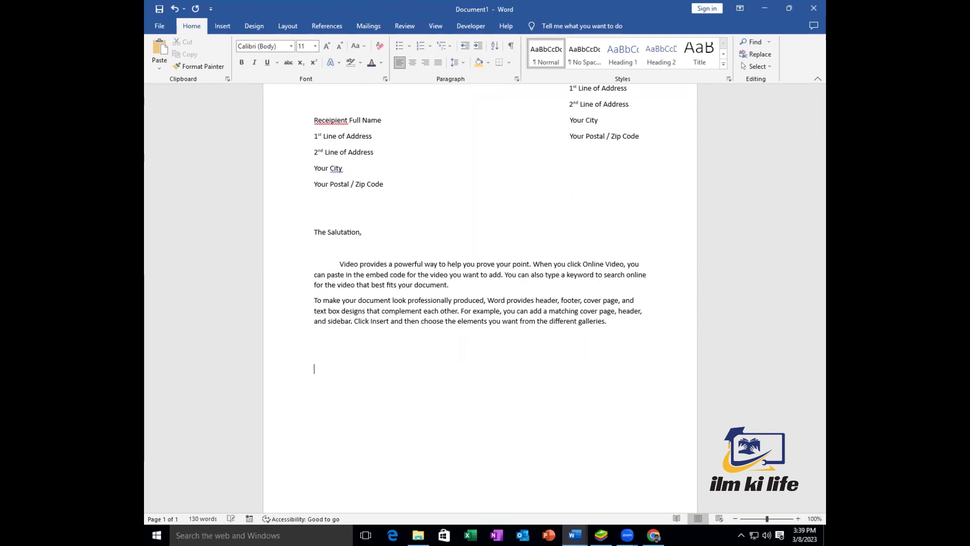
pyautogui.click(653, 534)
pyautogui.scroll(-3, 224, 289)
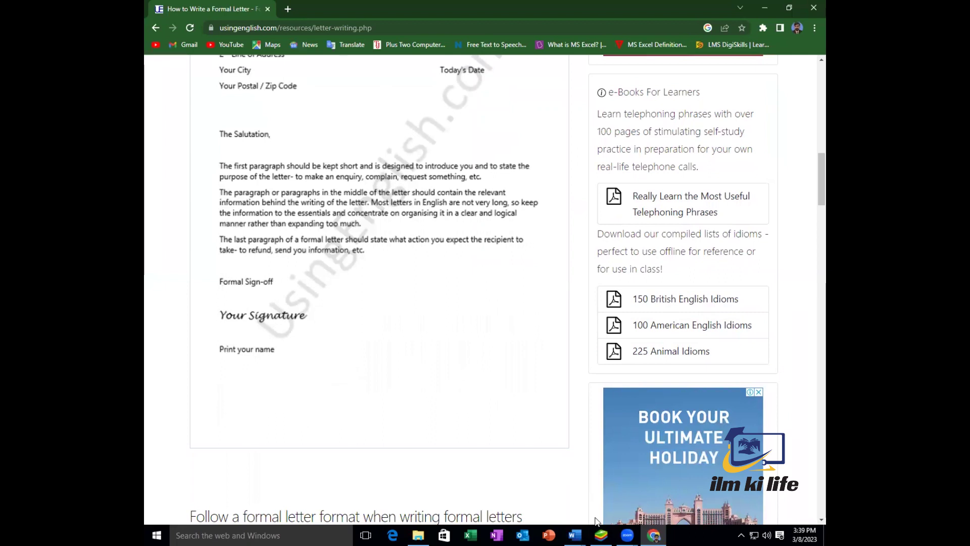
pyautogui.moveTo(576, 535)
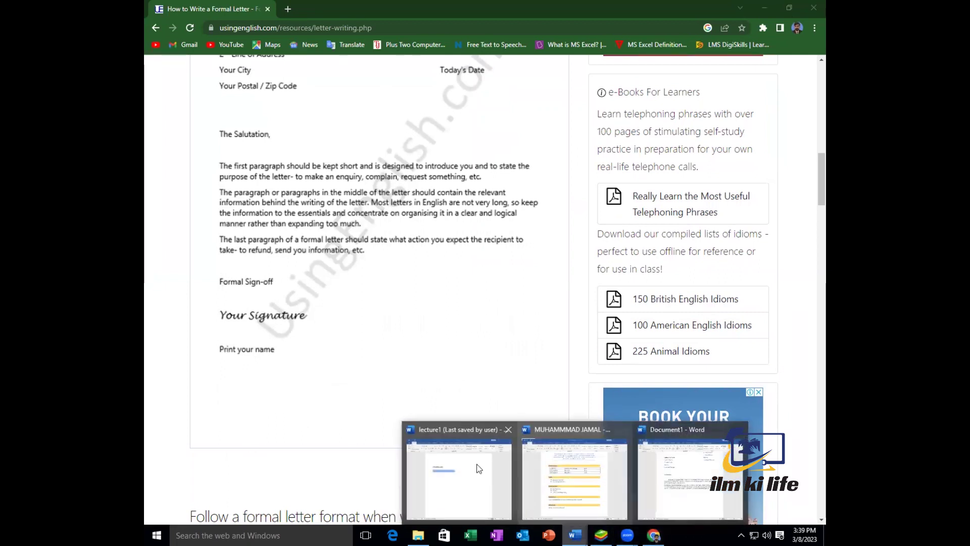
pyautogui.click(691, 478)
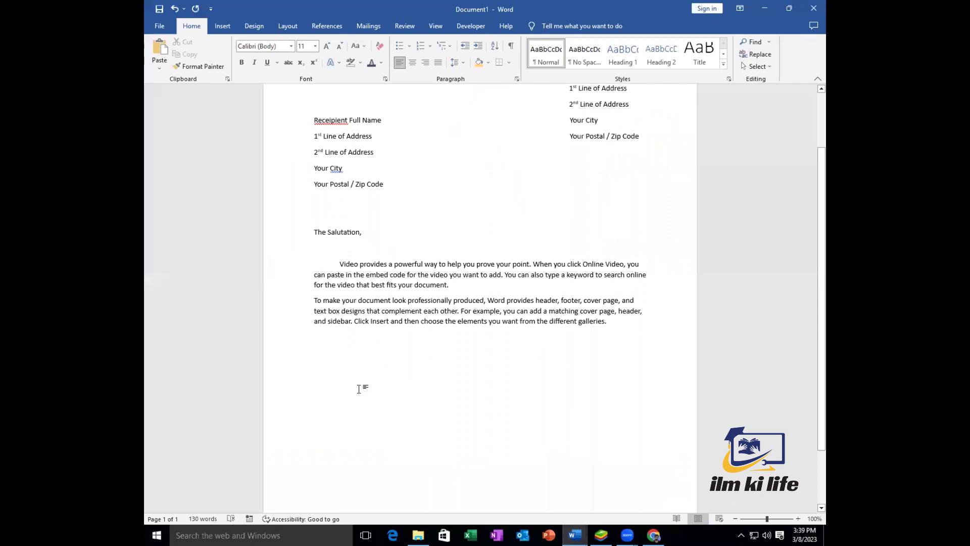
pyautogui.write('Your ')
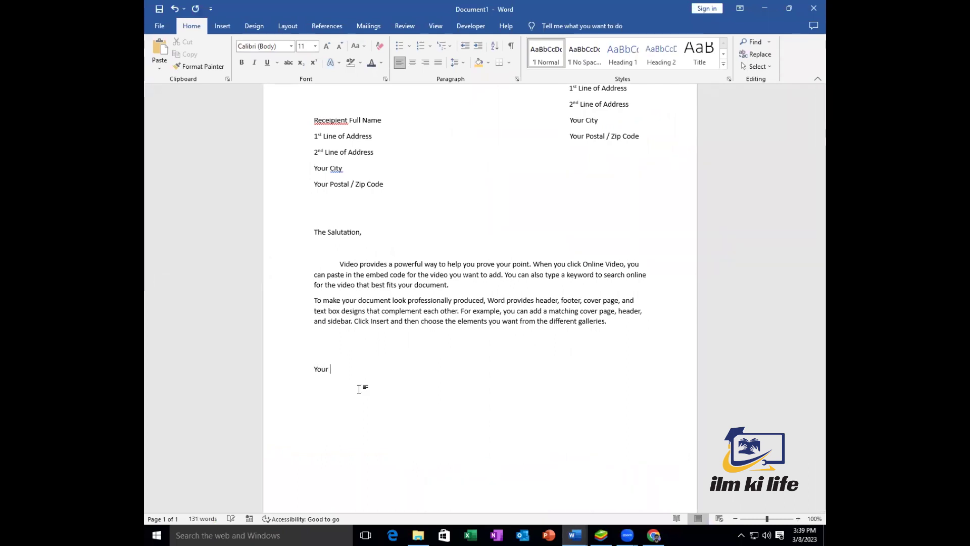
pyautogui.write('Signature,')
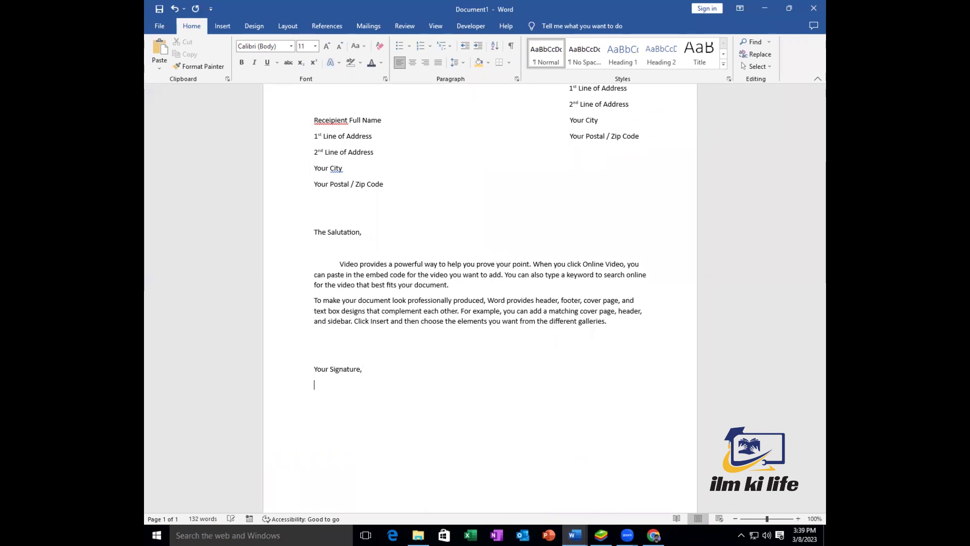
# Step: Insert four blank lines above "Your Name" to move the whole letter down the page
pyautogui.scroll(3, 401, 295)
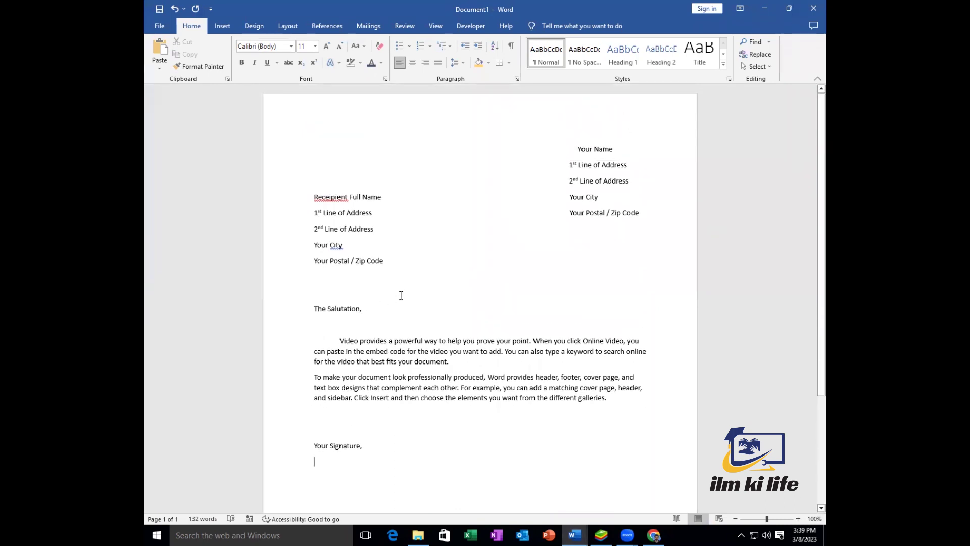
pyautogui.click(571, 147)
pyautogui.press('Return')
pyautogui.press('Return')
pyautogui.press('Return')
pyautogui.press('Return')
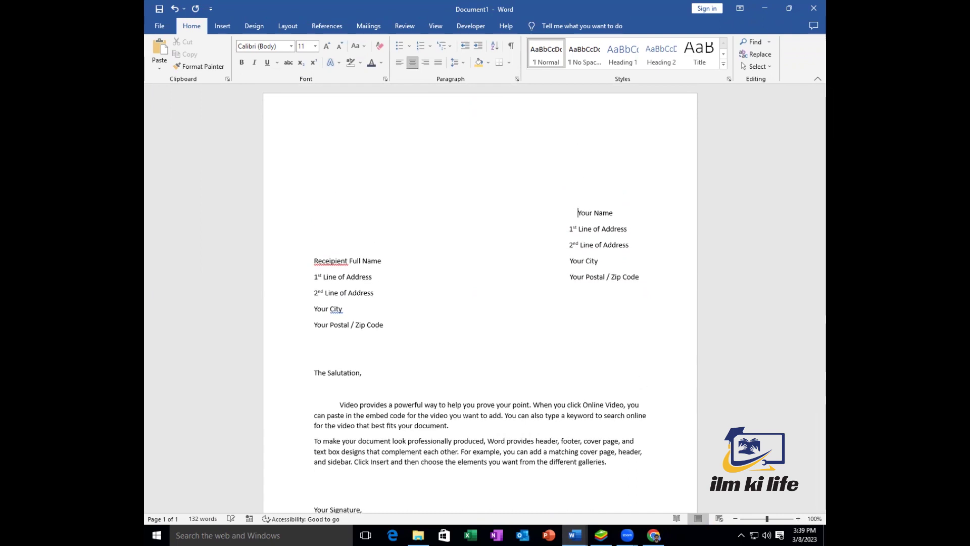
pyautogui.scroll(-6, 550, 166)
pyautogui.scroll(5, 533, 177)
pyautogui.scroll(1, 536, 189)
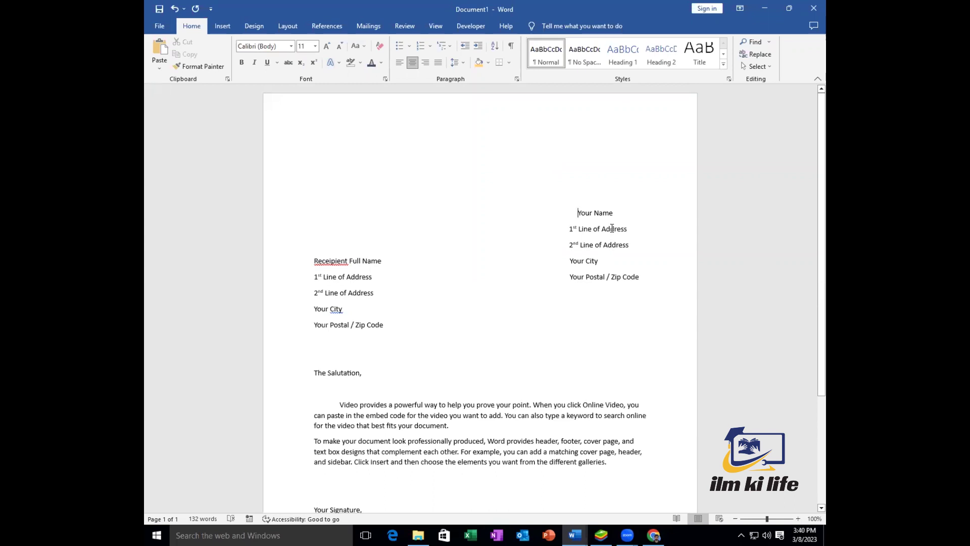
# Step: Examine the 7ESL, Reading Rockets, Office and Zervant letter samples in Chrome's "letter format" image results, and return to Document1
pyautogui.click(653, 535)
pyautogui.scroll(15, 318, 116)
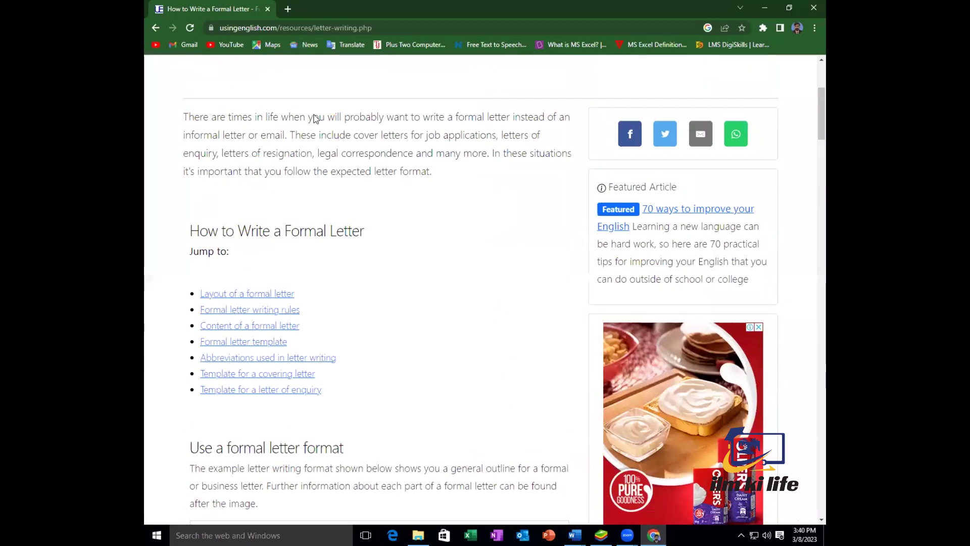
pyautogui.click(156, 28)
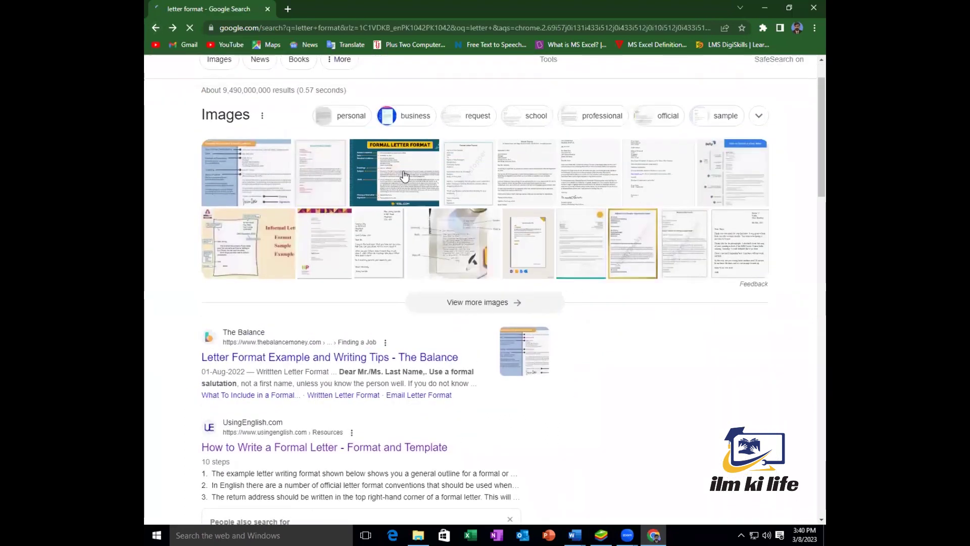
pyautogui.click(411, 176)
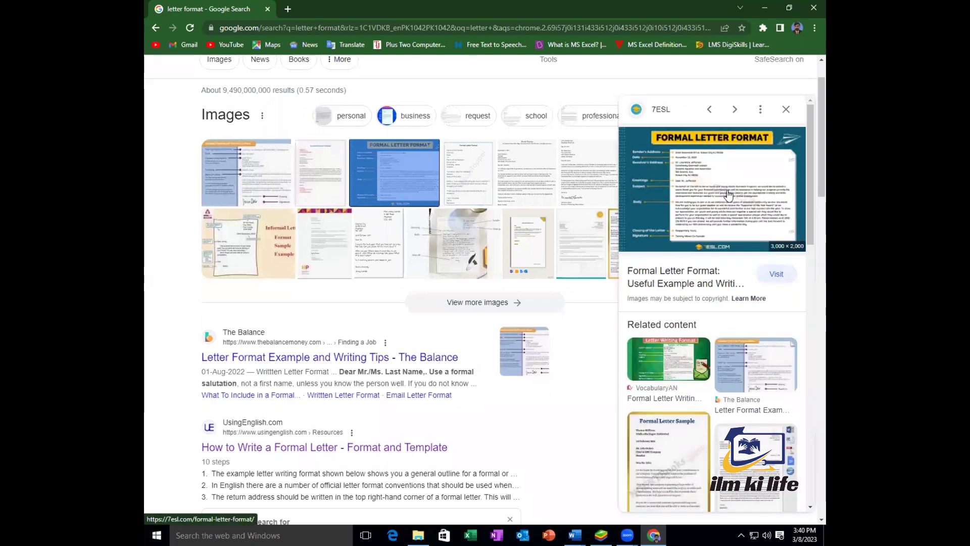
pyautogui.click(372, 250)
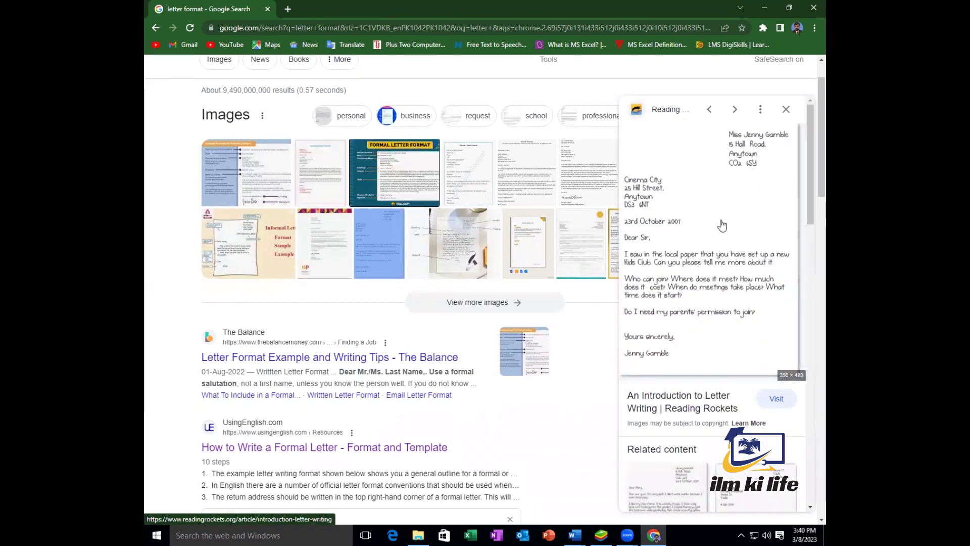
pyautogui.click(338, 238)
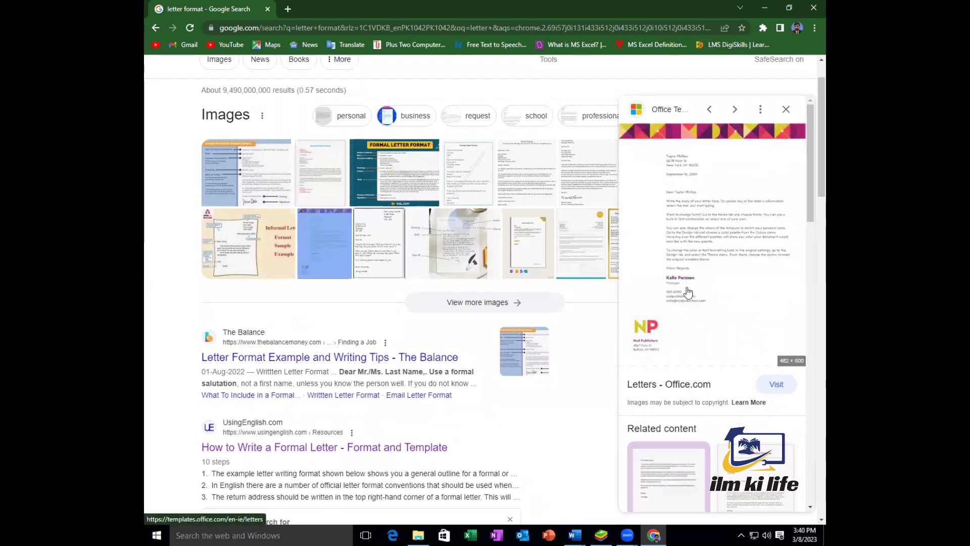
pyautogui.scroll(-3, 683, 298)
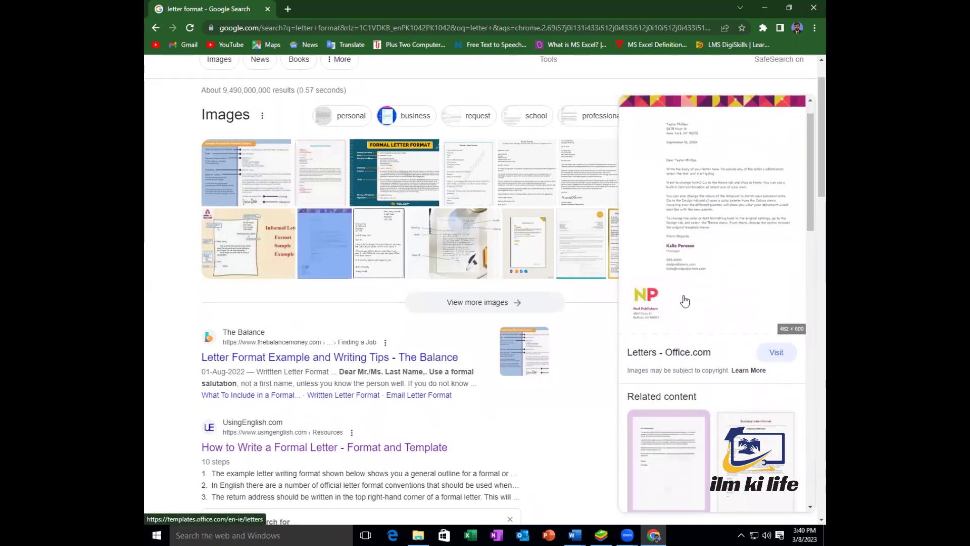
pyautogui.click(763, 396)
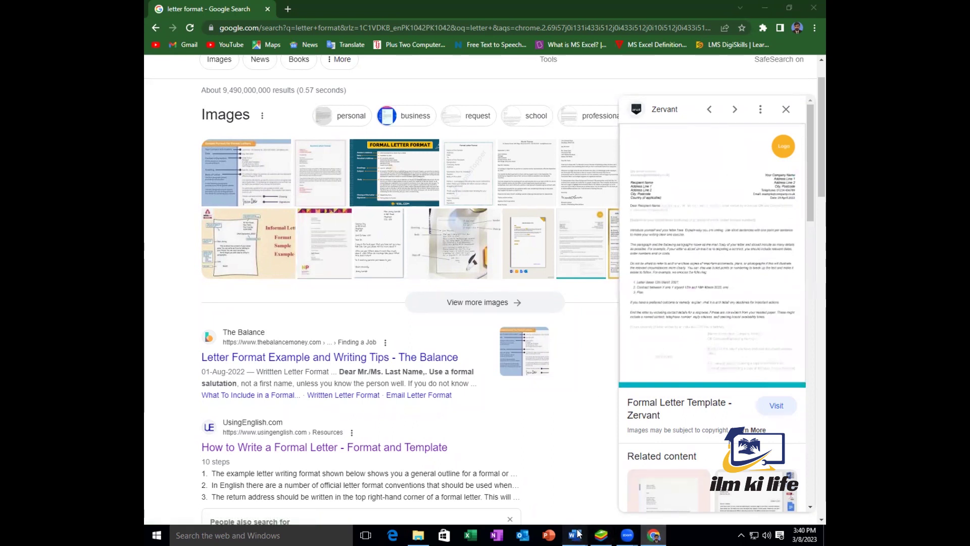
pyautogui.moveTo(575, 535)
pyautogui.click(687, 465)
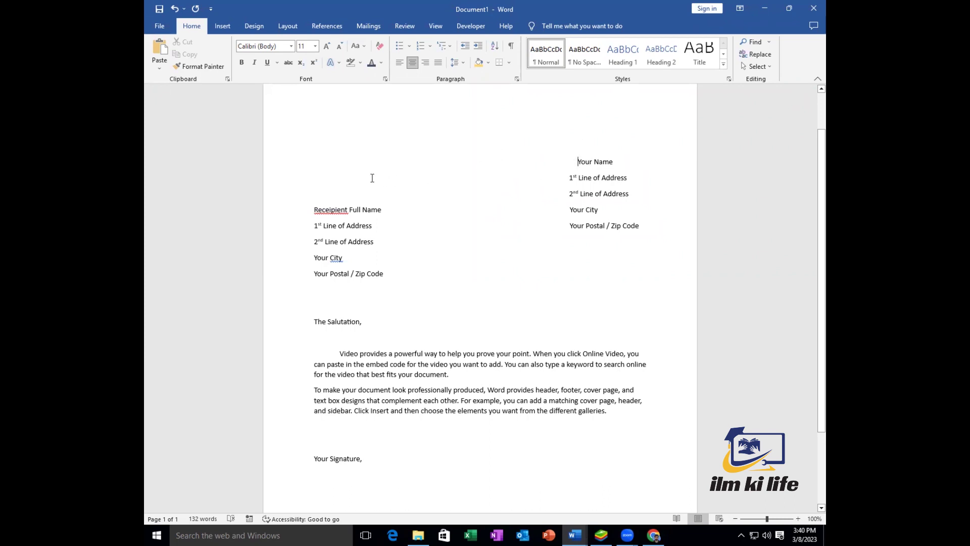
# Step: Recheck the sample in Chrome, and add "Subject:" with a long underscore line below the recipient's postal code in Document1
pyautogui.click(384, 304)
pyautogui.click(654, 535)
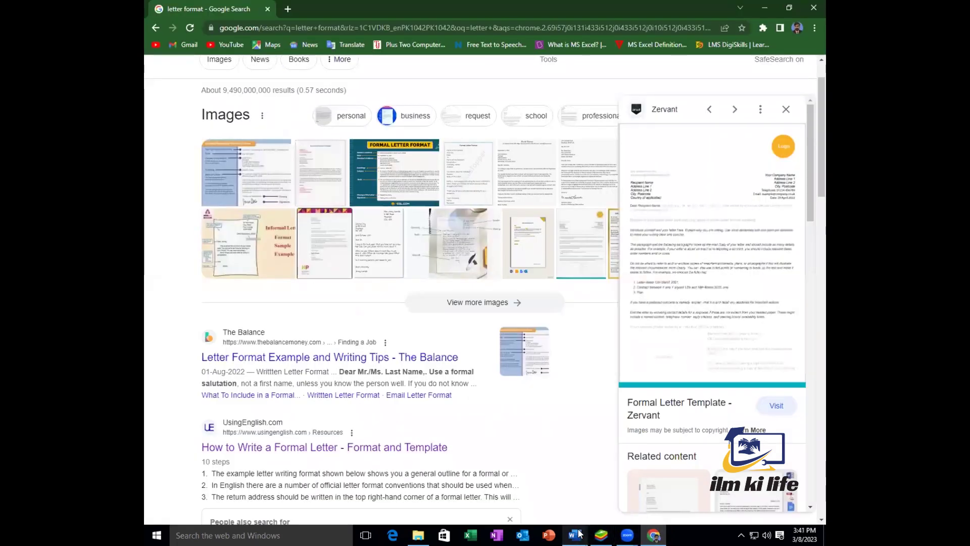
pyautogui.moveTo(576, 535)
pyautogui.click(651, 488)
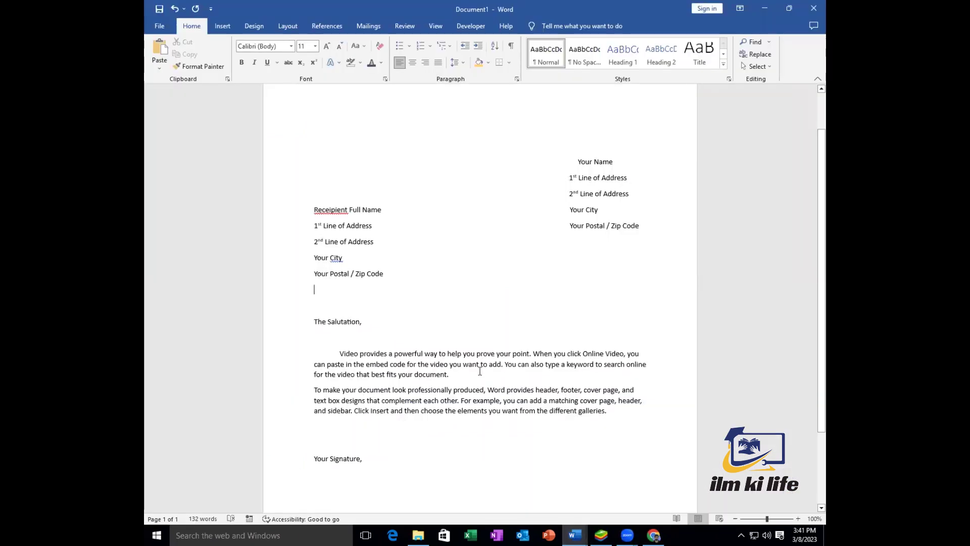
pyautogui.write('Su')
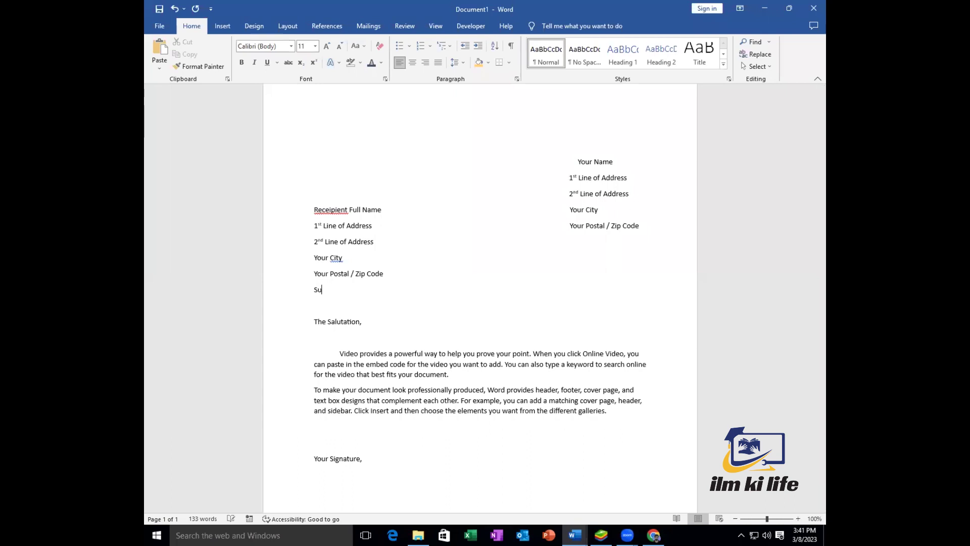
pyautogui.write('bject: ')
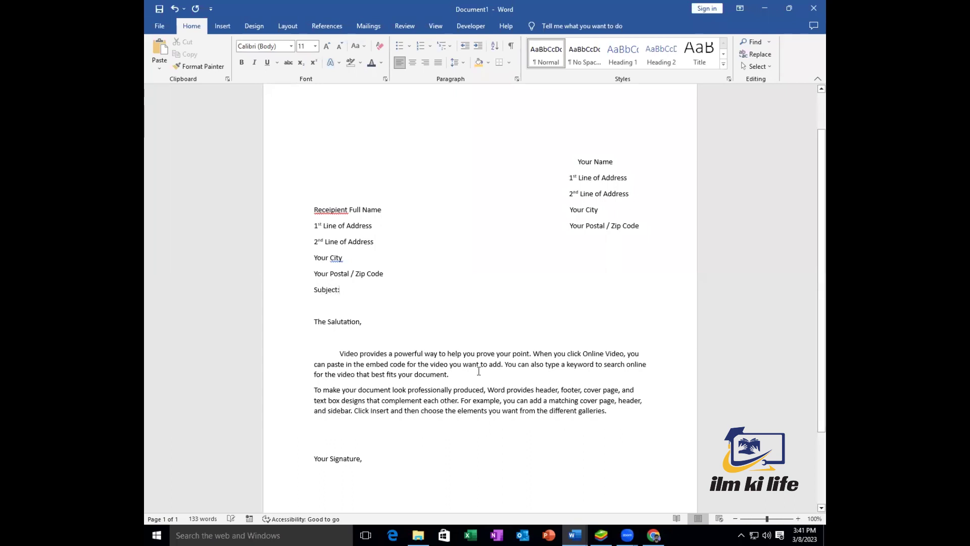
pyautogui.write('________________________________')
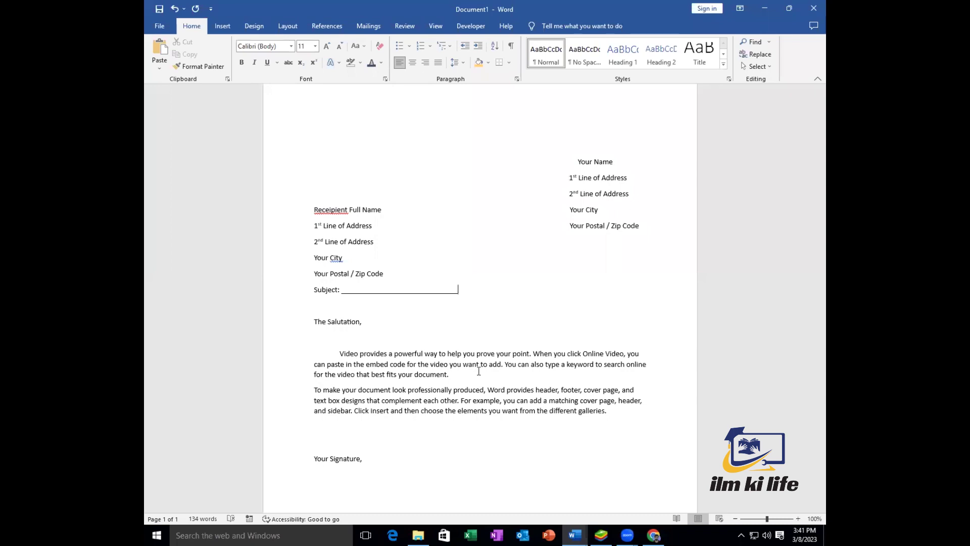
# Step: Select the whole subject line, undo the mistaken paste over it, and make the line bold
pyautogui.hotkey('shift', 'Left')
pyautogui.hotkey('shift', 'Left')
pyautogui.hotkey('shift', 'Left')
pyautogui.hotkey('shift', 'Left')
pyautogui.hotkey('shift', 'Left')
pyautogui.hotkey('shift', 'Left')
pyautogui.hotkey('shift', 'Left')
pyautogui.hotkey('shift', 'Left')
pyautogui.hotkey('shift', 'Left')
pyautogui.hotkey('shift', 'Left')
pyautogui.hotkey('shift', 'Left')
pyautogui.hotkey('shift', 'Left')
pyautogui.hotkey('shift', 'Left')
pyautogui.hotkey('shift', 'Left')
pyautogui.hotkey('shift', 'Left')
pyautogui.hotkey('shift', 'Left')
pyautogui.hotkey('shift', 'Left')
pyautogui.hotkey('shift', 'Left')
pyautogui.hotkey('shift', 'Left')
pyautogui.hotkey('shift', 'Left')
pyautogui.hotkey('shift', 'Left')
pyautogui.write('Your Postal / Zip Code')
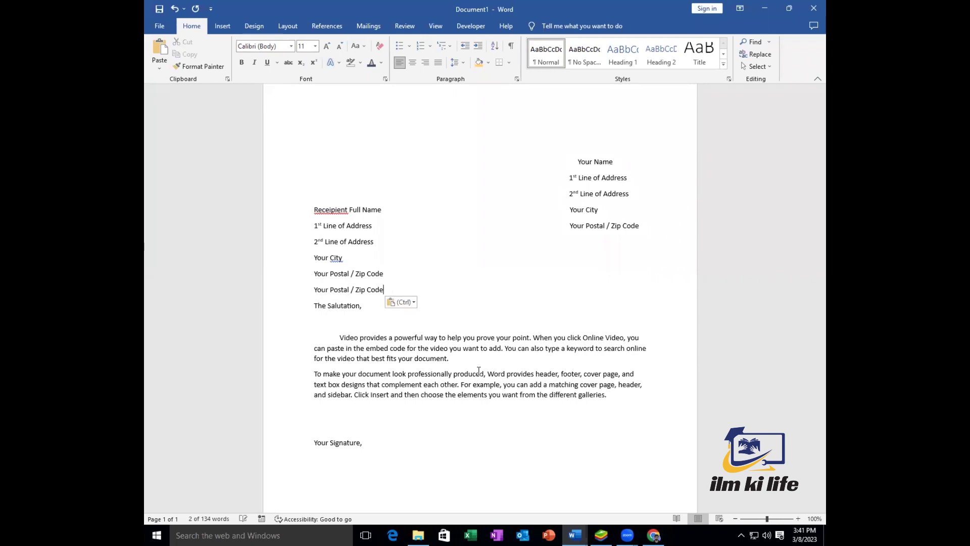
pyautogui.hotkey('ctrl', 'z')
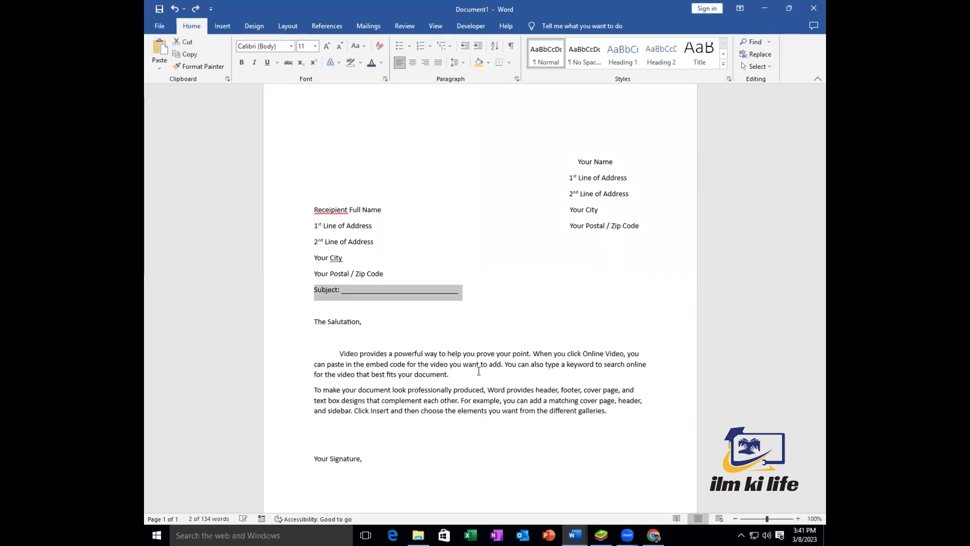
pyautogui.hotkey('ctrl', 'b')
pyautogui.press('Right')
pyautogui.scroll(-2, 423, 326)
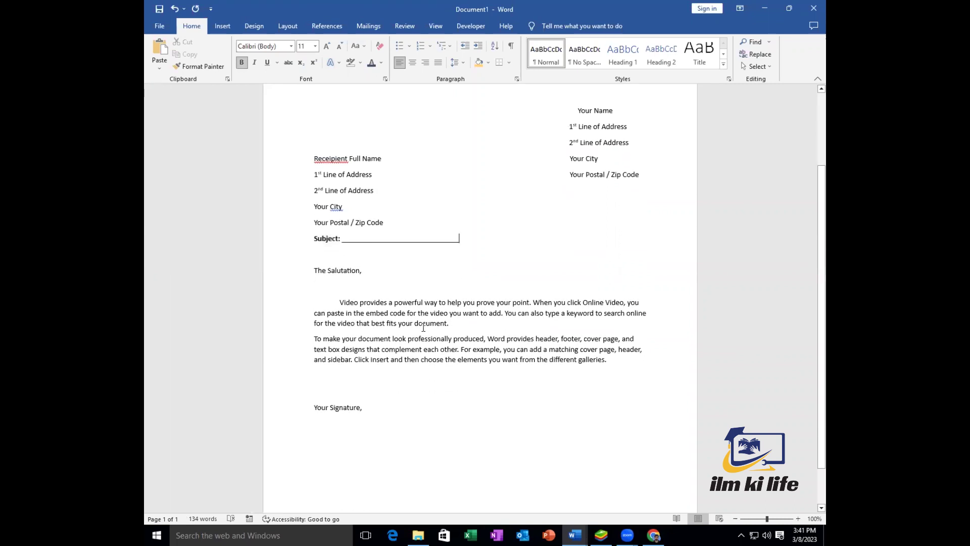
# Step: Review the finished letter in print preview and return to the document
pyautogui.hotkey('ctrl', 'p')
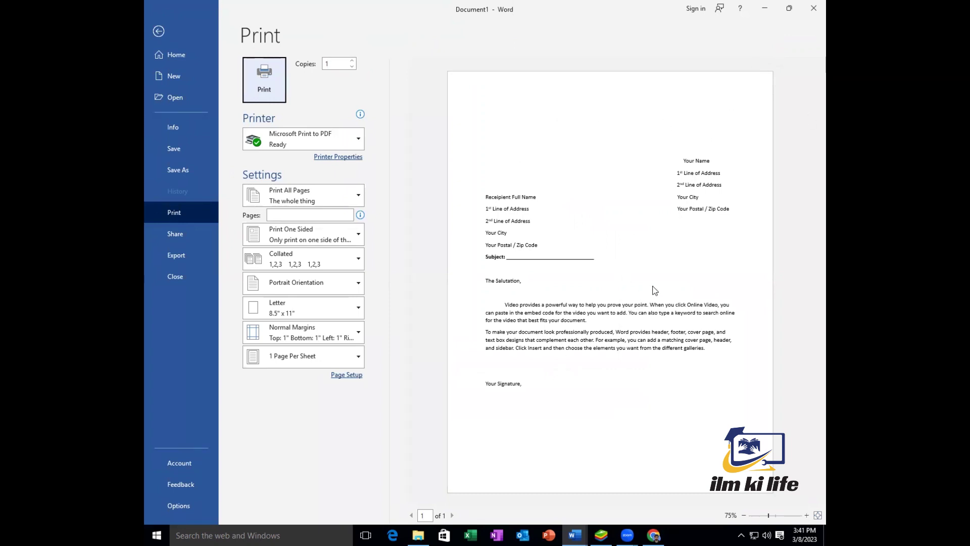
pyautogui.click(160, 35)
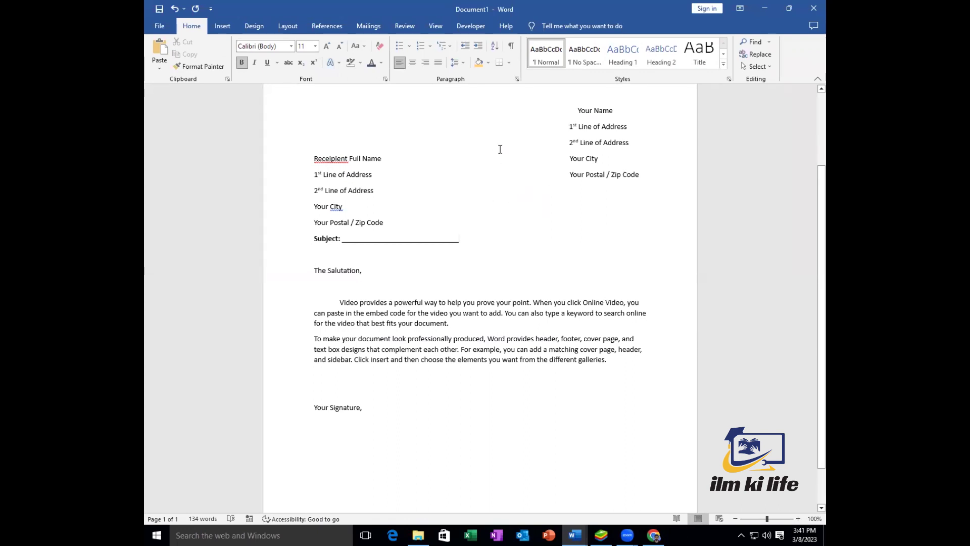
pyautogui.scroll(3, 612, 205)
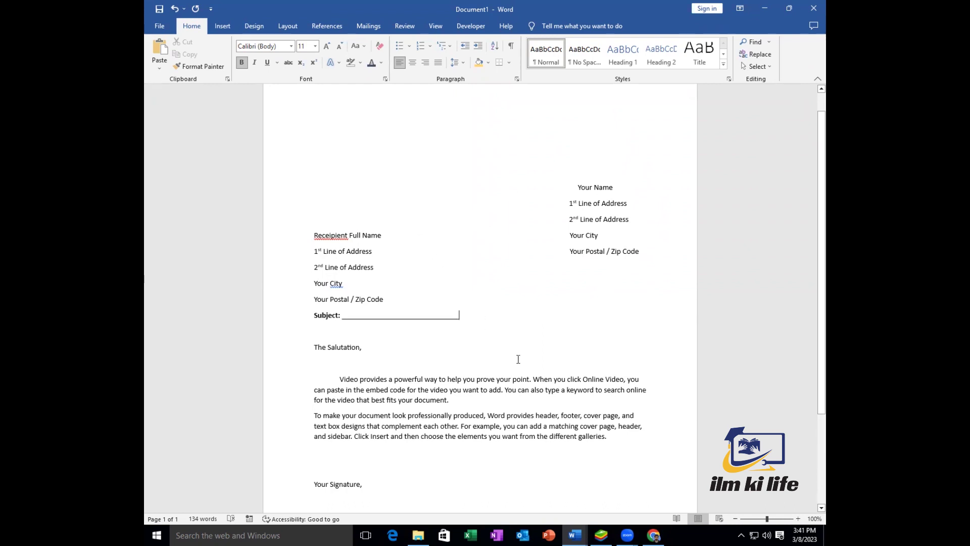
# Step: Open the MS Word file from the OUTLINE folder, review its lecture plan, and return to Document1
pyautogui.click(418, 535)
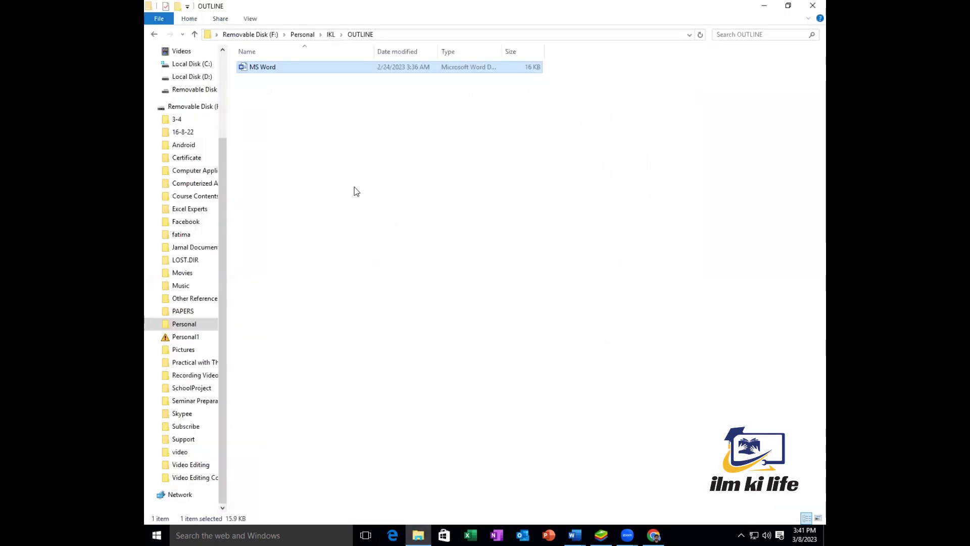
pyautogui.doubleClick(283, 66)
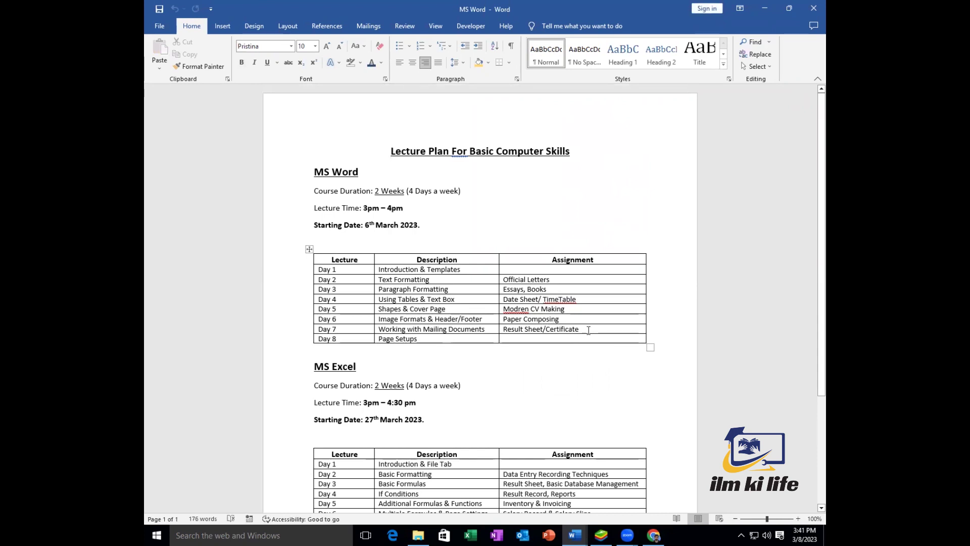
pyautogui.click(769, 10)
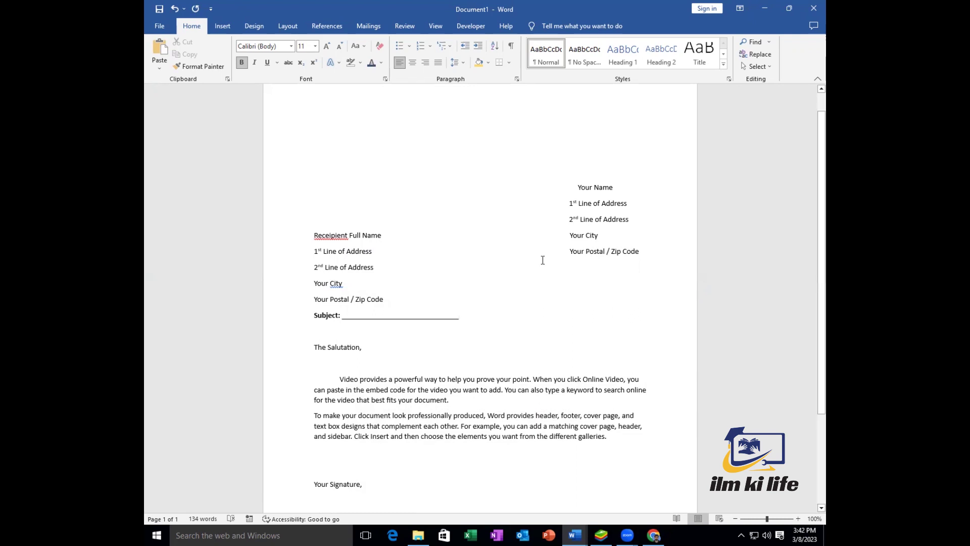
# Step: Switch to Chrome and open Template.net's Request Letter Templates page through the donation request letter image result
pyautogui.hotkey('alt', 'Tab')
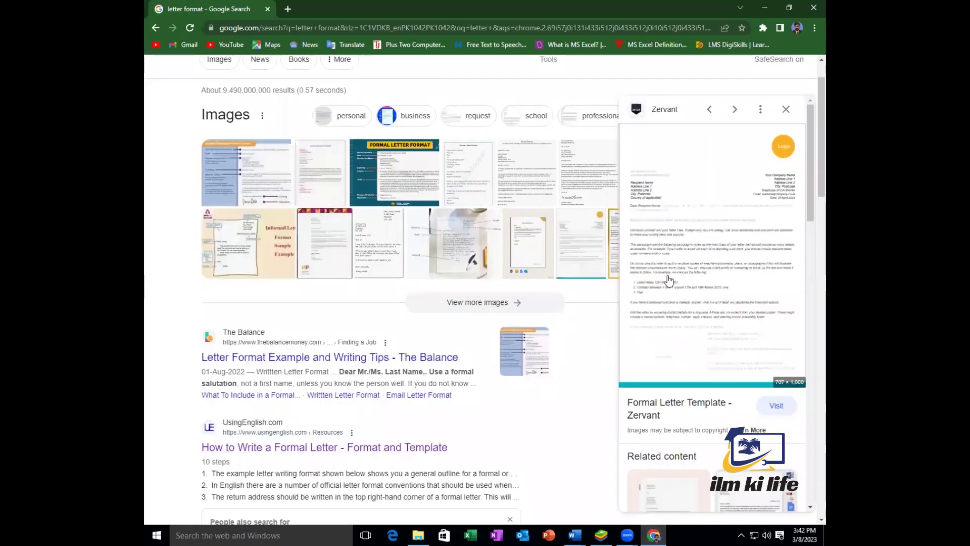
pyautogui.click(530, 241)
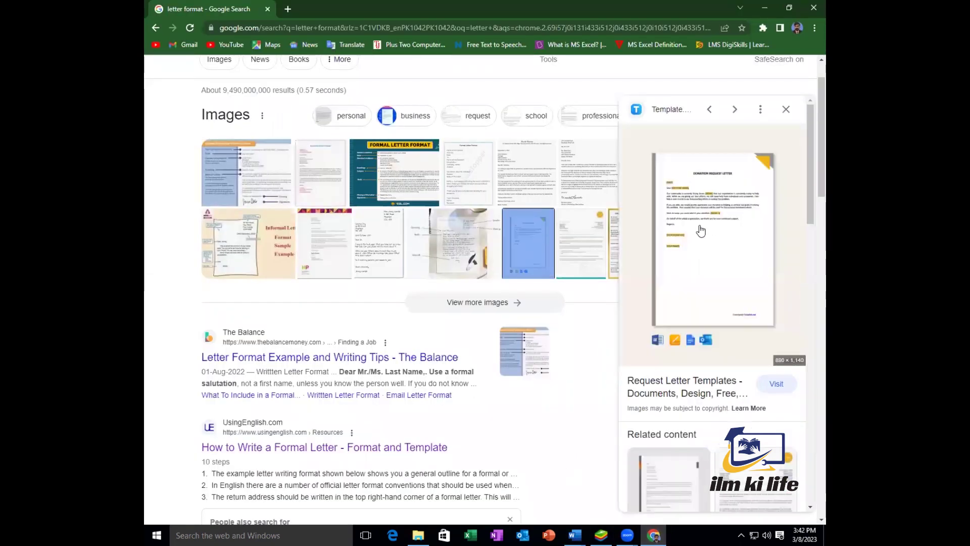
pyautogui.click(699, 226)
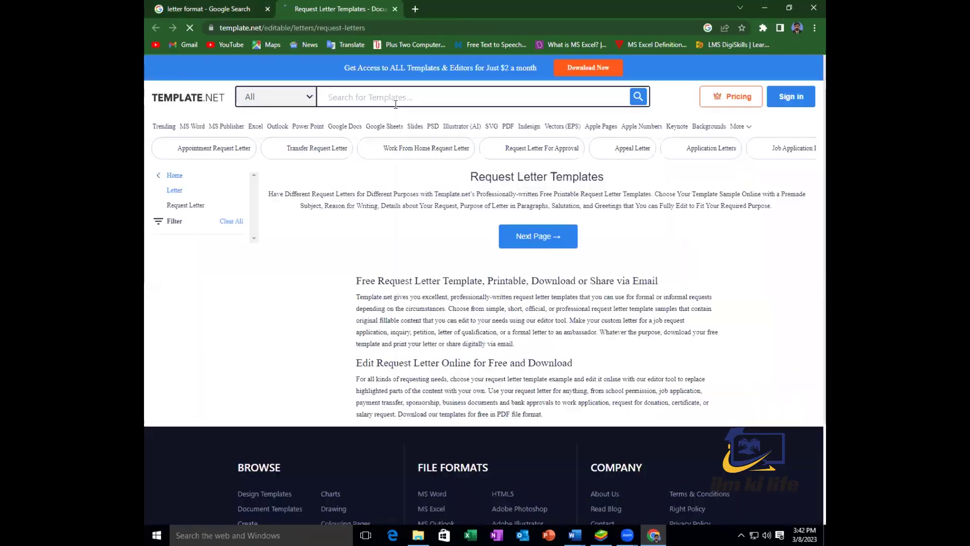
pyautogui.scroll(-3, 485, 299)
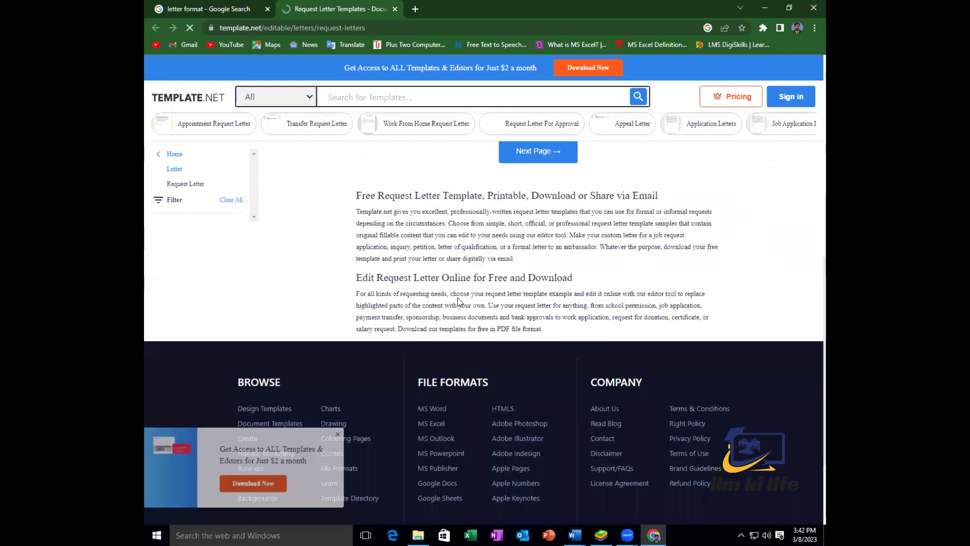
pyautogui.scroll(10, 459, 301)
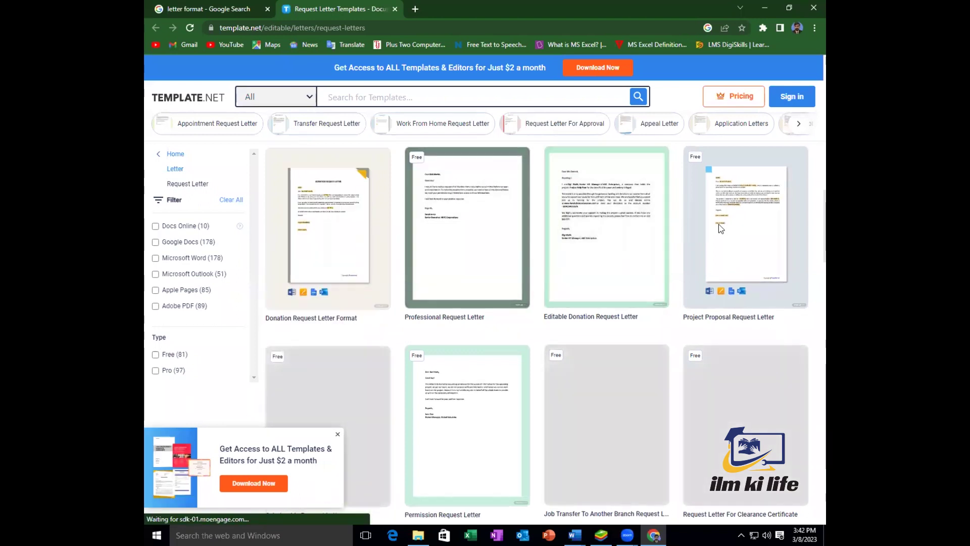
pyautogui.click(709, 140)
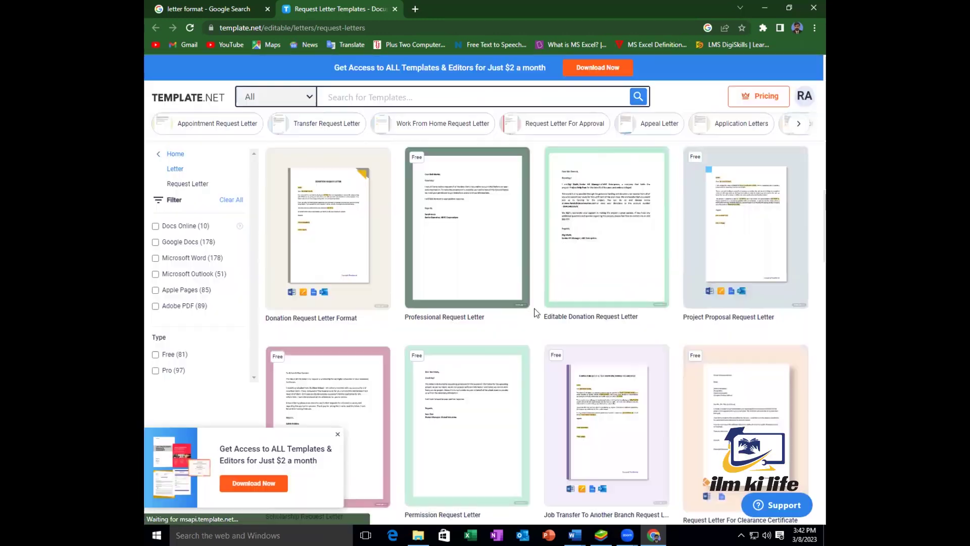
# Step: Open the Project Proposal Request Letter template and get its Word version as a free download with attribution
pyautogui.click(746, 243)
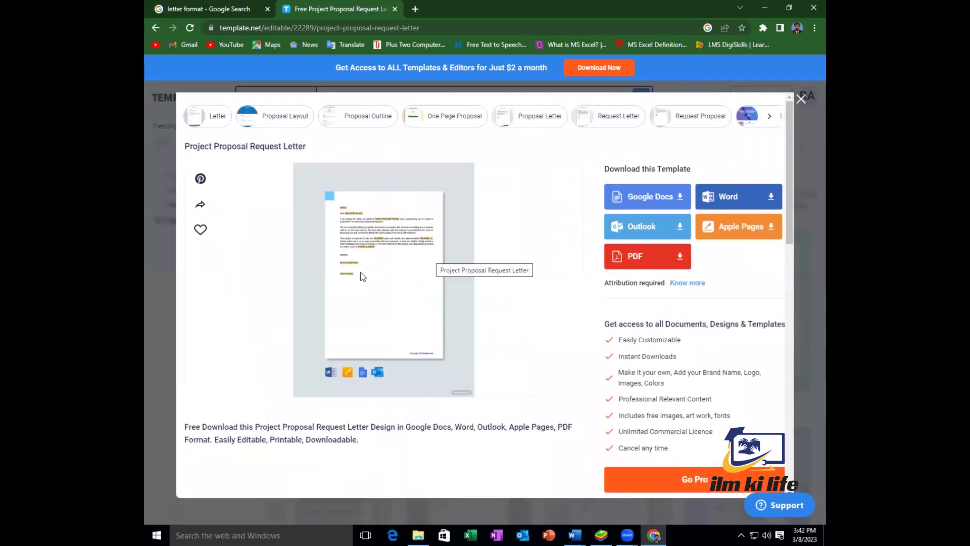
pyautogui.click(763, 194)
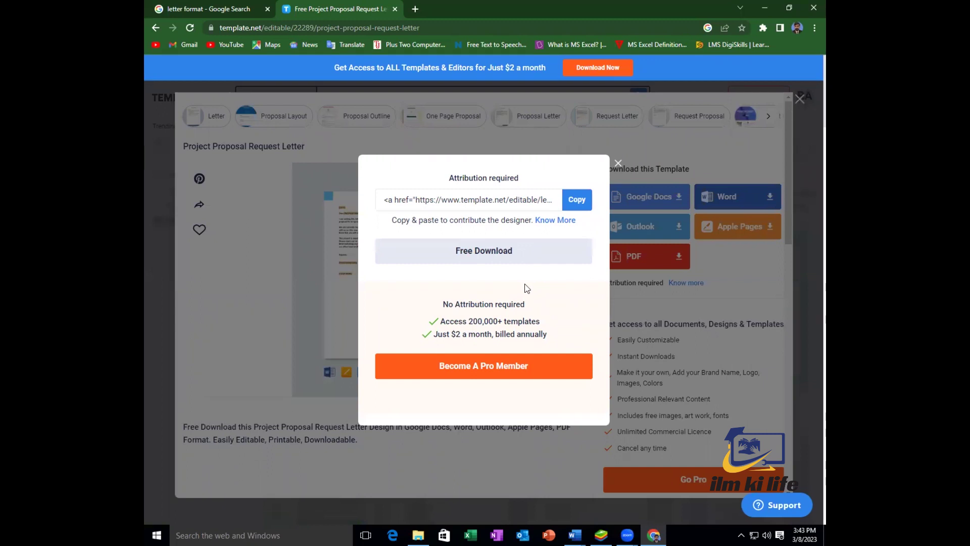
pyautogui.click(525, 252)
pyautogui.click(531, 329)
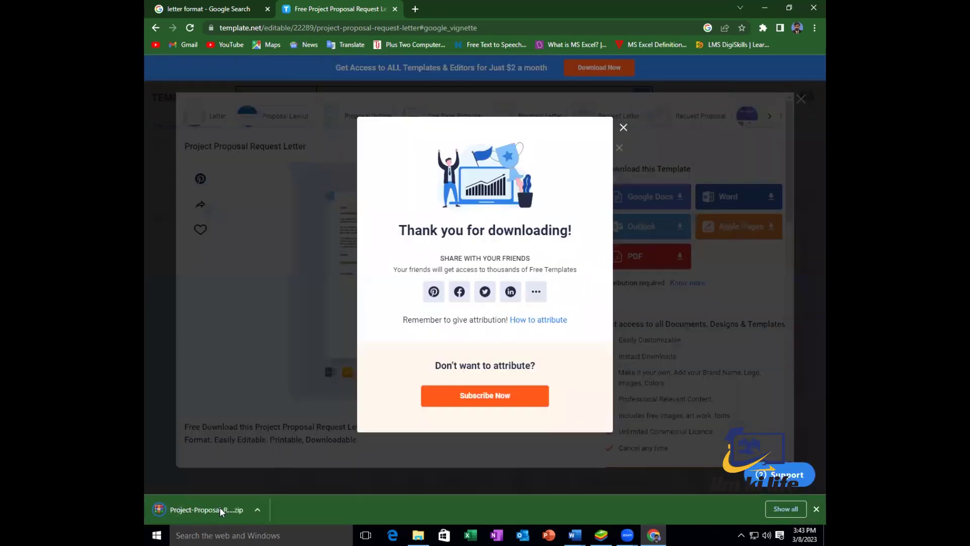
# Step: Open the downloaded Project-Proposal-Request-Letter_Word.zip in WinRAR, closing the website's download pop-ups and the purchase reminder
pyautogui.click(219, 507)
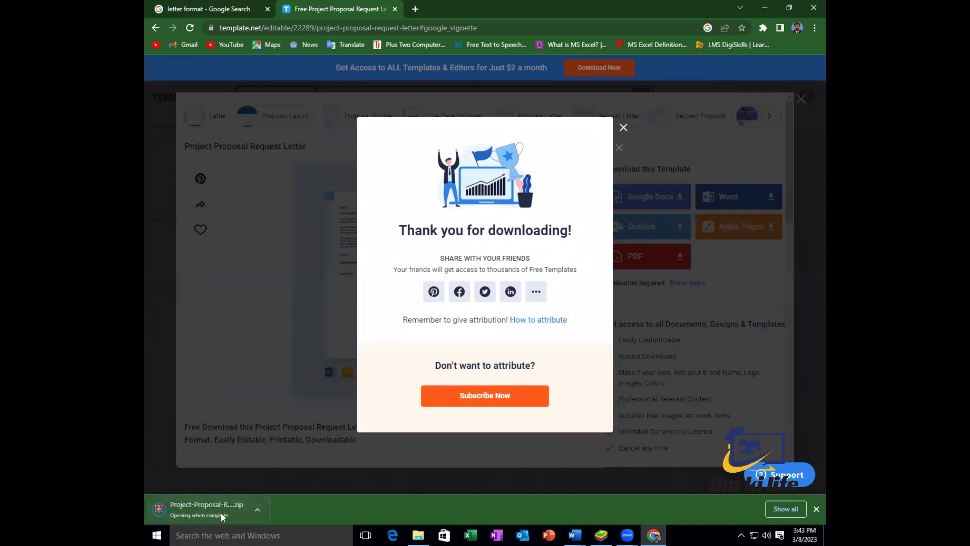
pyautogui.click(622, 131)
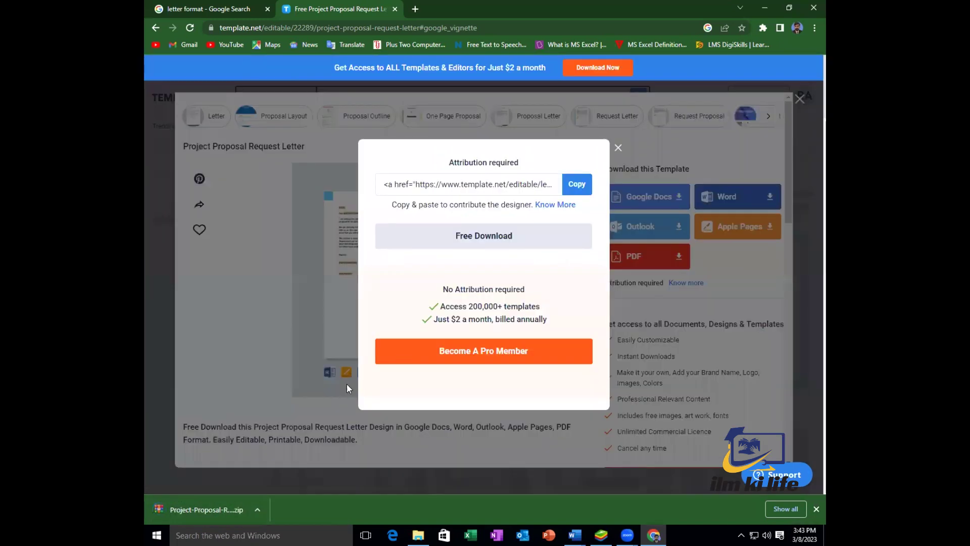
pyautogui.click(617, 149)
pyautogui.click(225, 509)
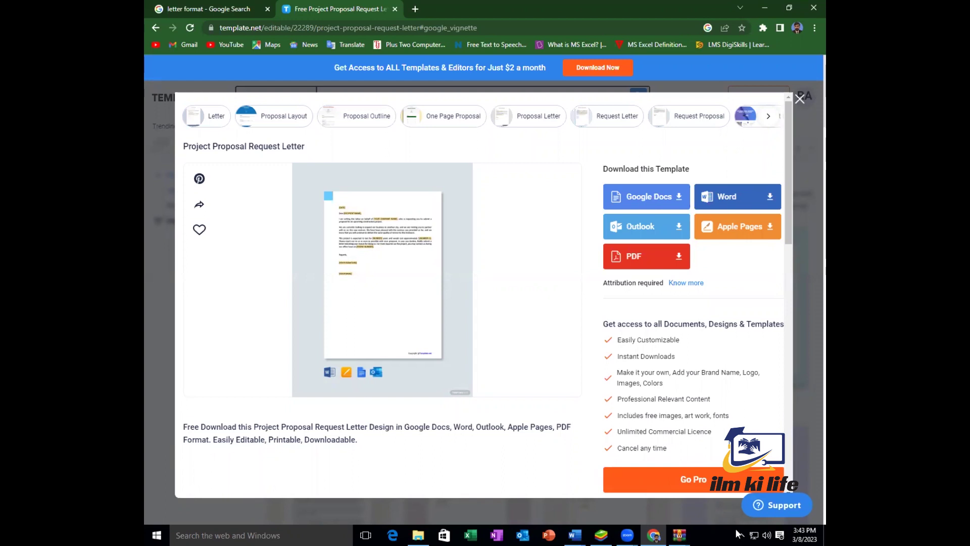
pyautogui.moveTo(682, 535)
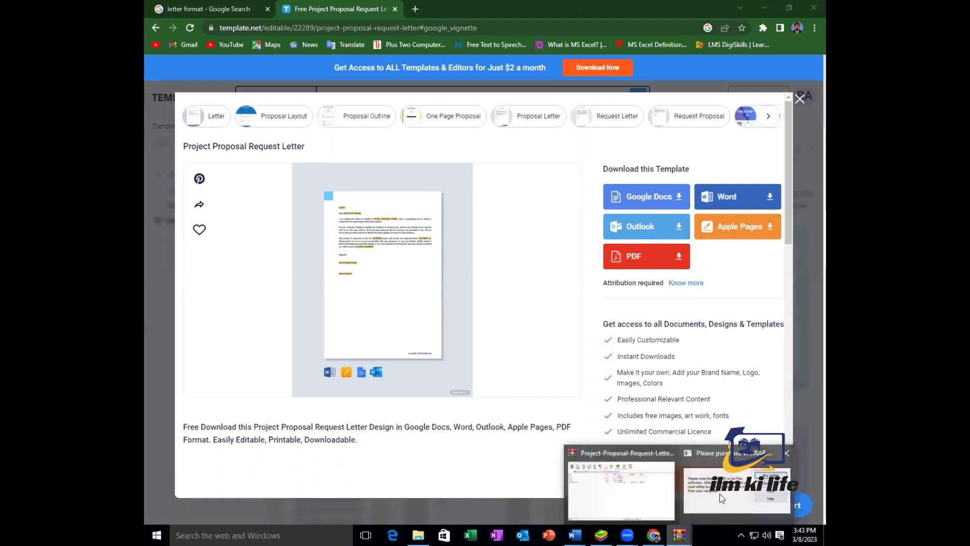
pyautogui.click(720, 493)
pyautogui.click(542, 279)
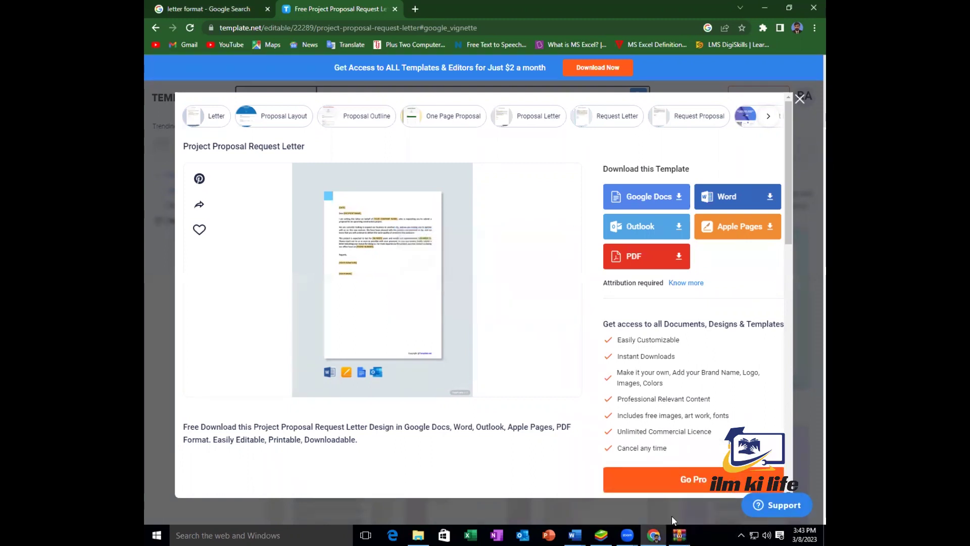
pyautogui.click(679, 534)
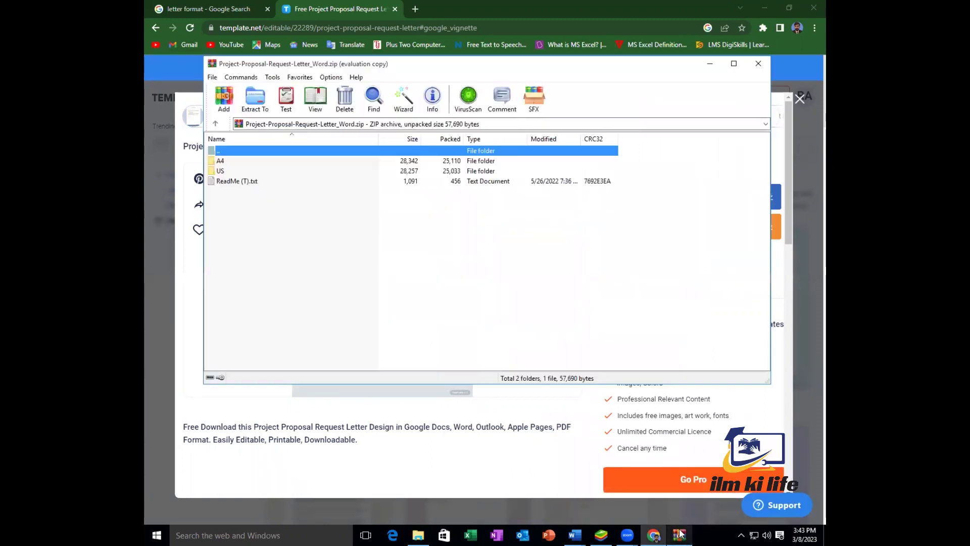
# Step: Open the letter from the archive's A4 folder in Word, dismiss the Protected View notice, review the letter and close it
pyautogui.doubleClick(230, 162)
pyautogui.doubleClick(231, 162)
pyautogui.doubleClick(230, 161)
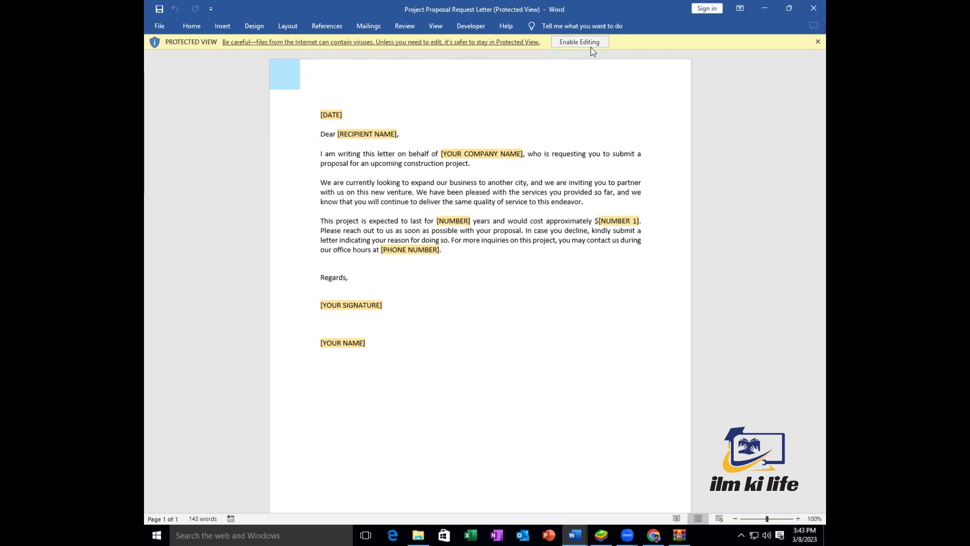
pyautogui.click(818, 42)
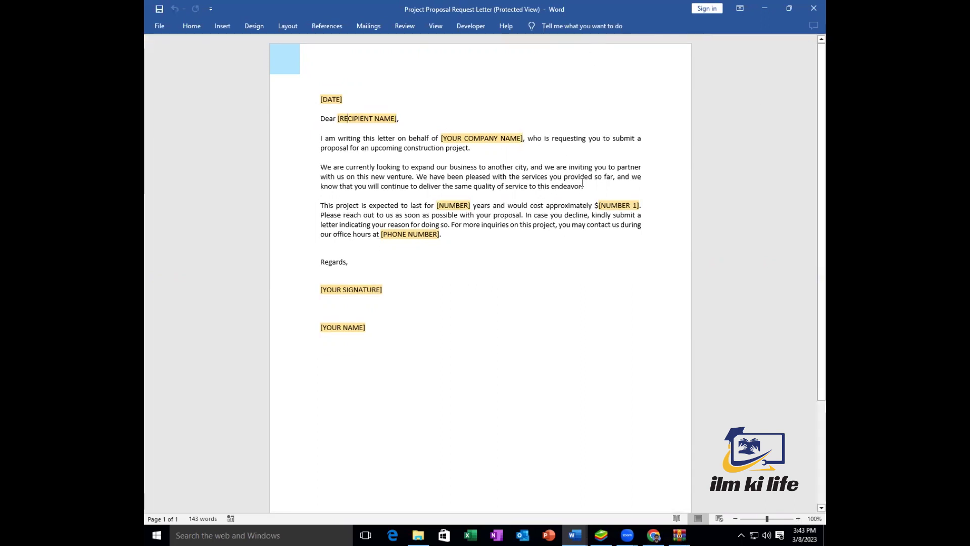
pyautogui.click(812, 6)
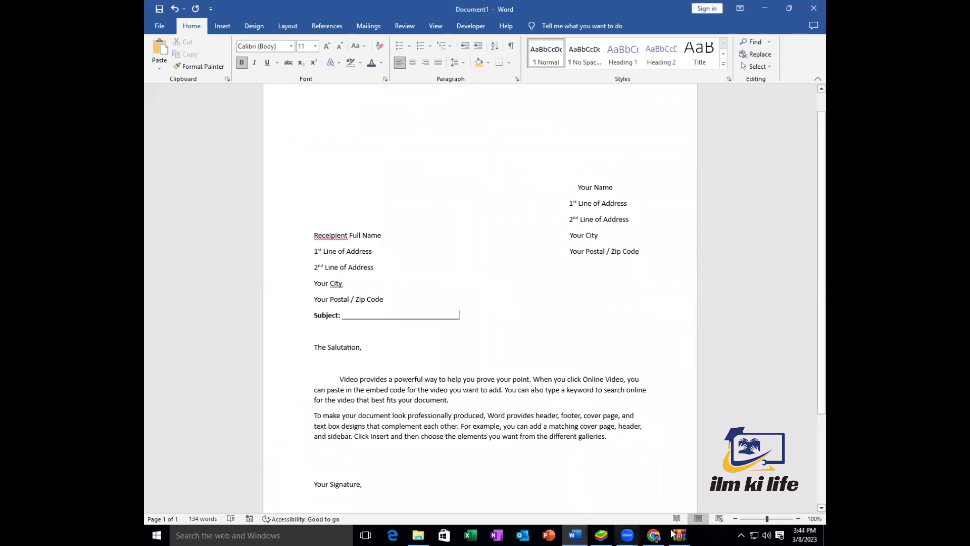
# Step: Return to Chrome, close the Project Proposal Request Letter details, and browse the other request letter templates on Template.net
pyautogui.click(654, 535)
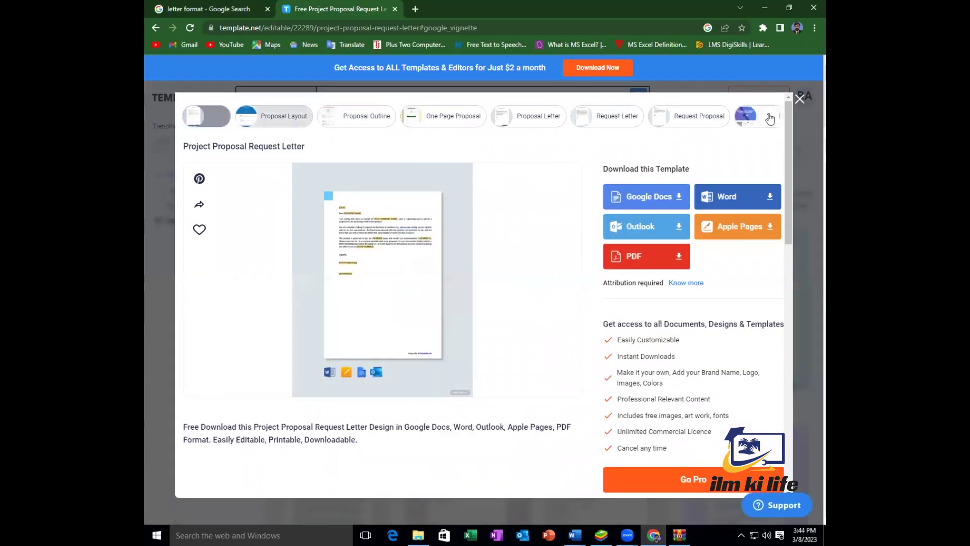
pyautogui.click(797, 101)
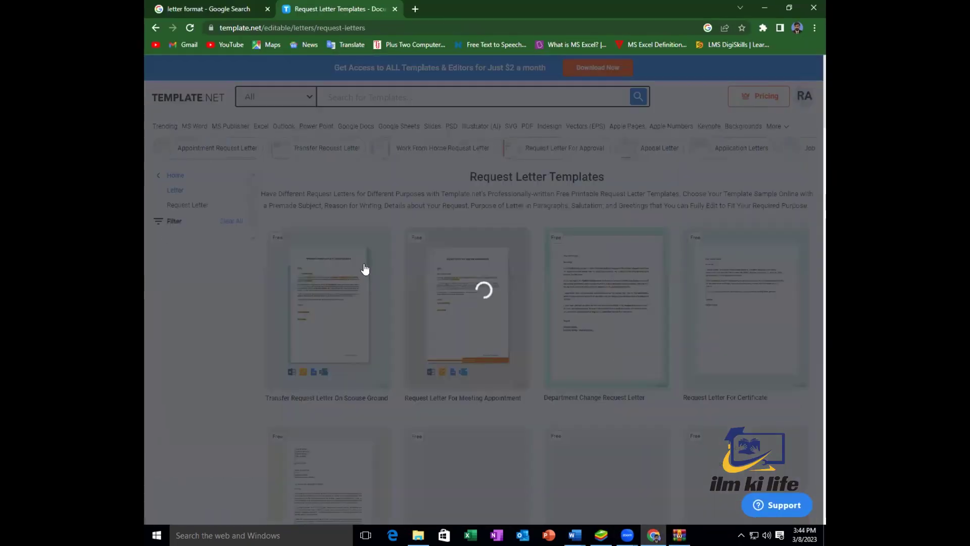
pyautogui.scroll(-3, 430, 289)
pyautogui.scroll(-5, 429, 289)
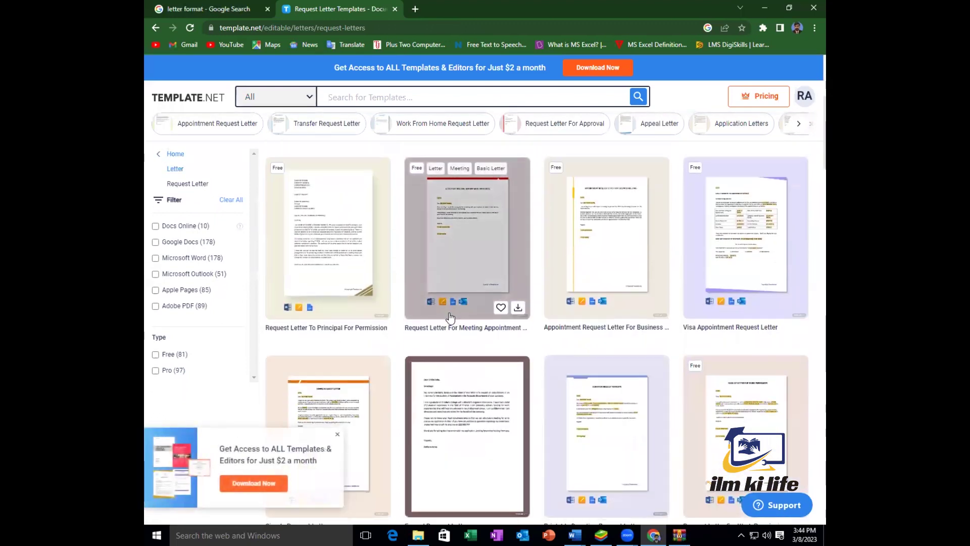
pyautogui.scroll(-6, 456, 317)
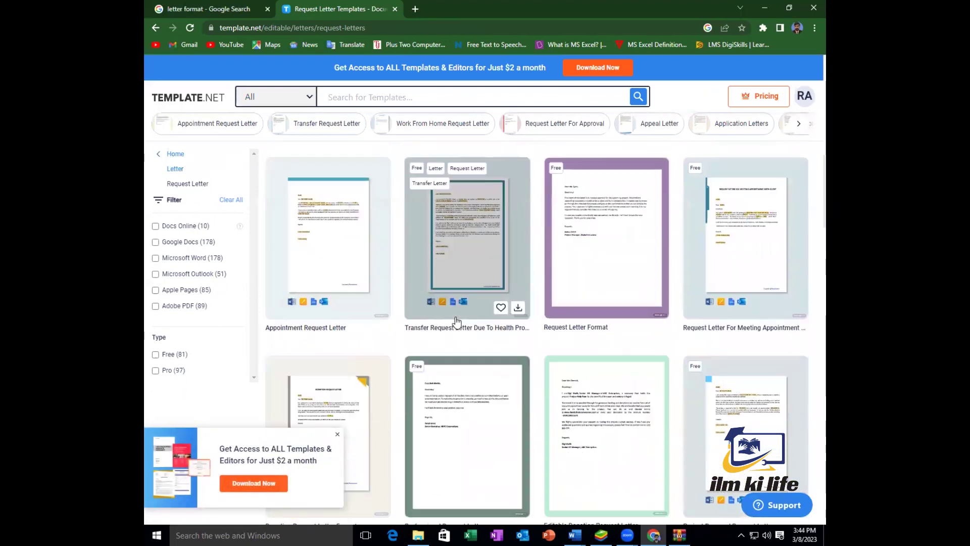
pyautogui.scroll(-3, 456, 322)
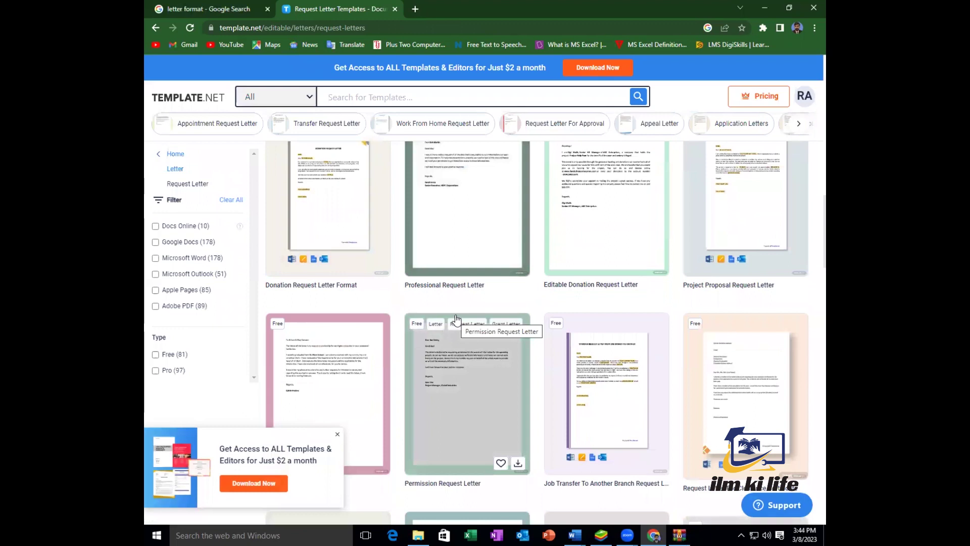
pyautogui.scroll(-12, 540, 329)
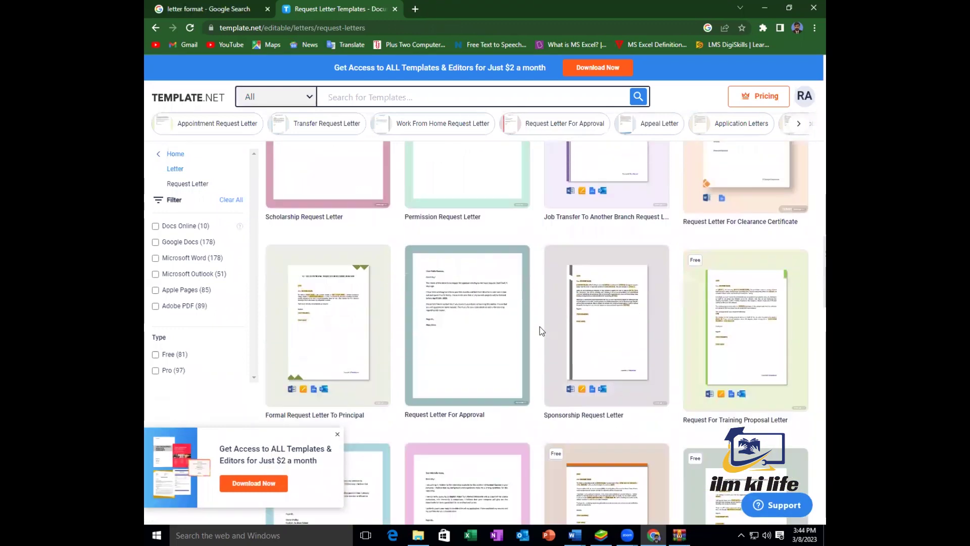
pyautogui.scroll(-4, 540, 324)
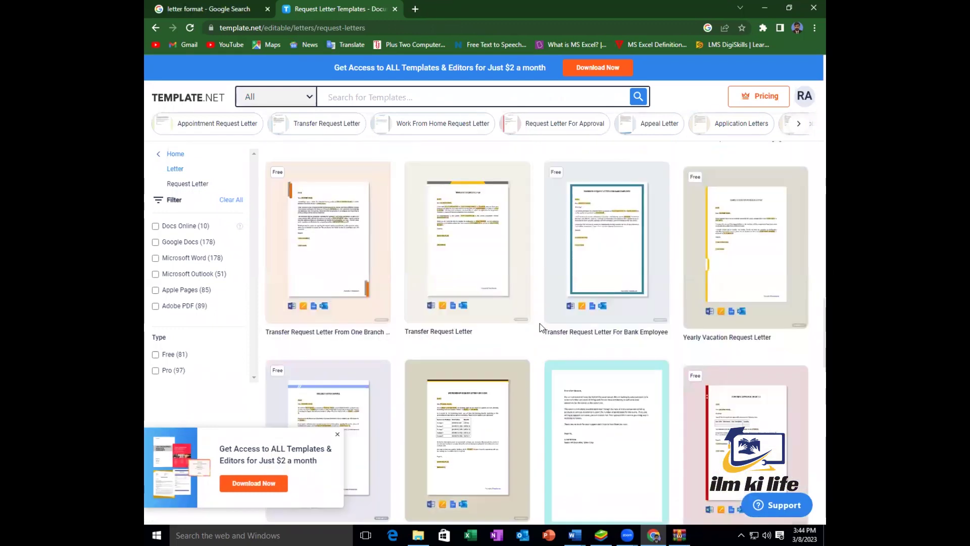
pyautogui.click(338, 435)
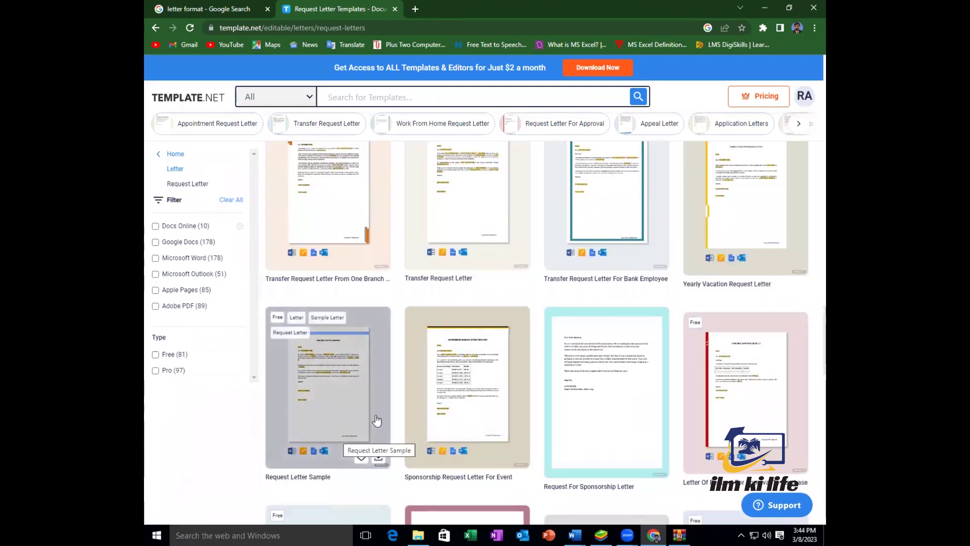
pyautogui.scroll(-1, 525, 358)
pyautogui.scroll(-2, 526, 358)
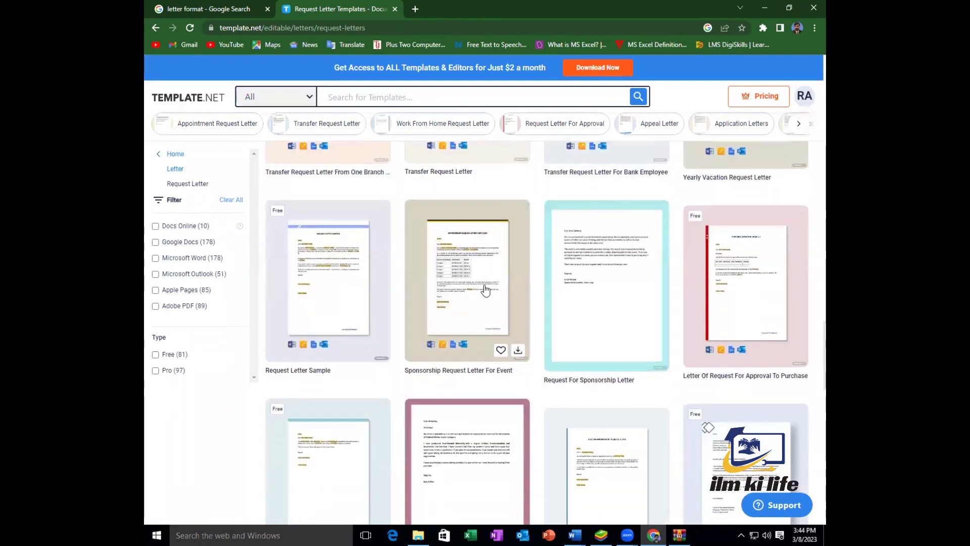
pyautogui.scroll(-5, 505, 324)
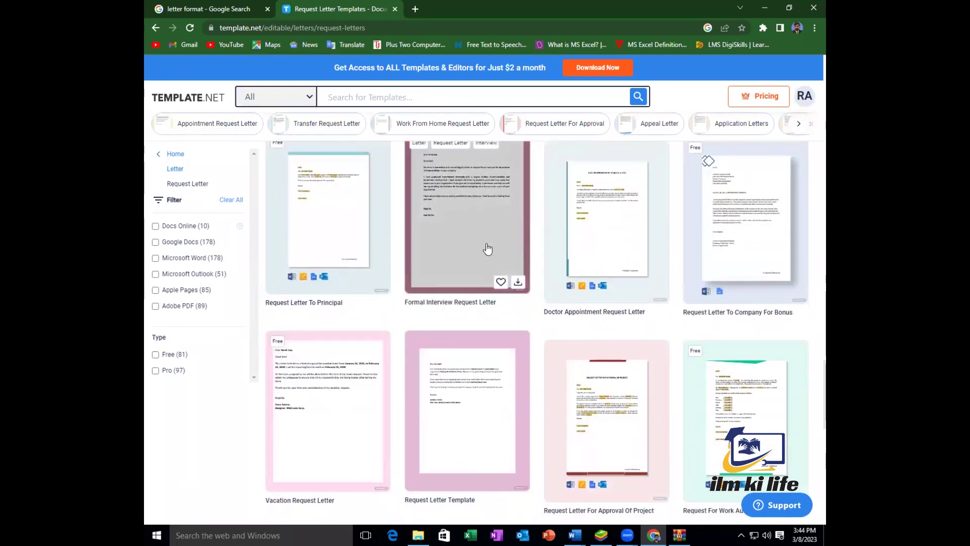
pyautogui.scroll(4, 490, 233)
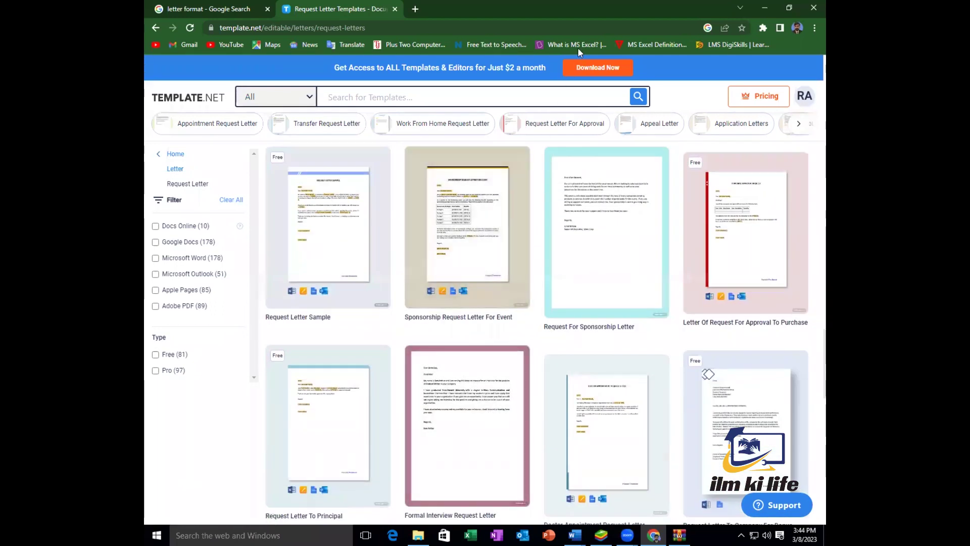